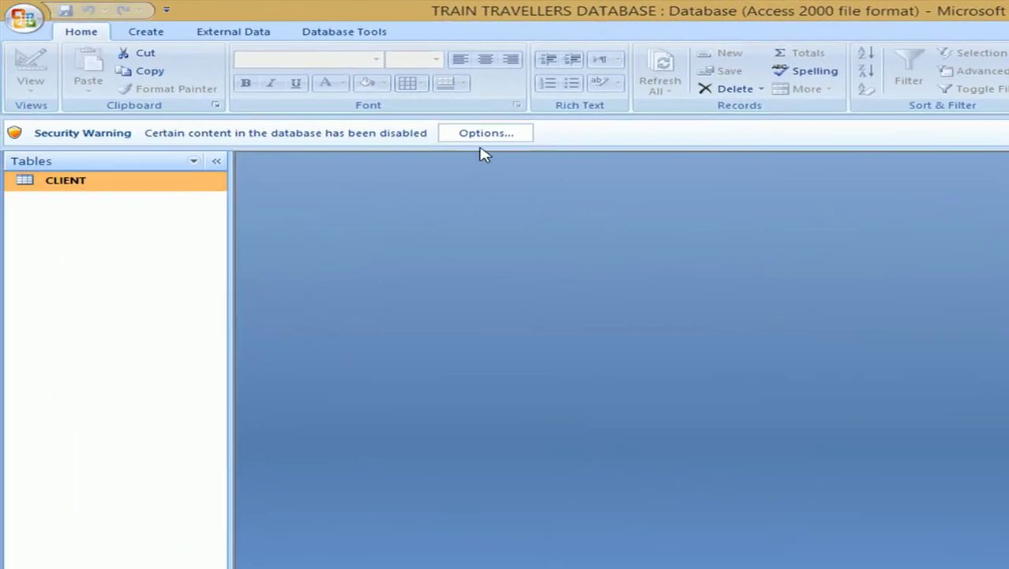
Enable the disabled database content and open the CLIENT table in Design View
{"action": "left_click", "coordinate": [481, 134]}
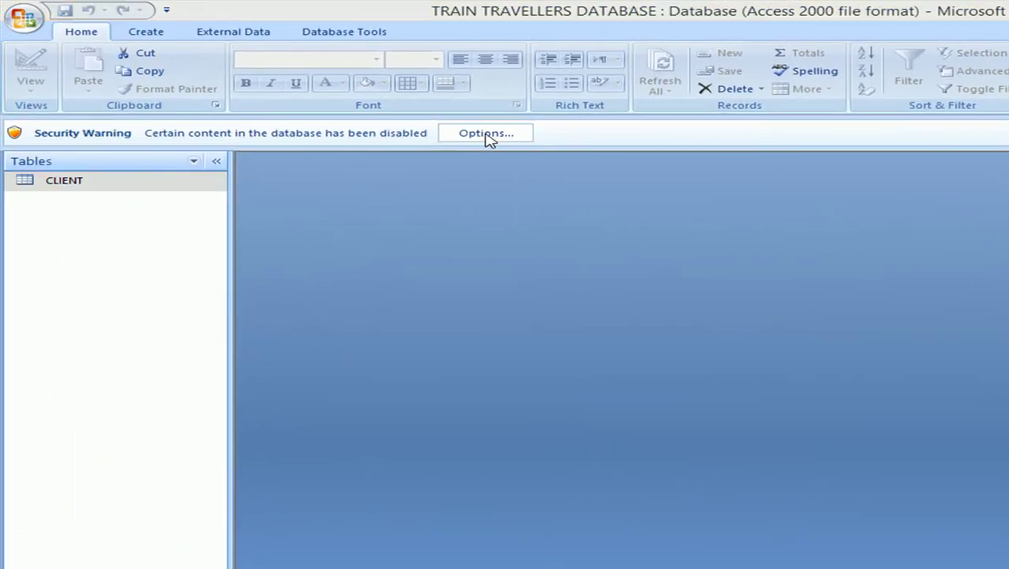
{"action": "left_click", "coordinate": [553, 352]}
{"action": "left_click", "coordinate": [854, 458]}
{"action": "double_click", "coordinate": [68, 146]}
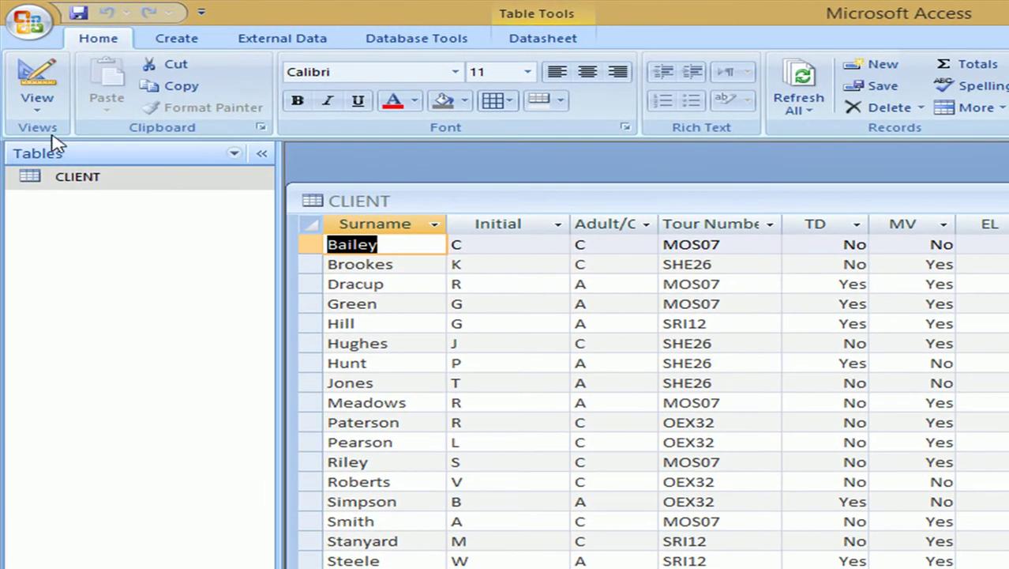
{"action": "left_click", "coordinate": [53, 74]}
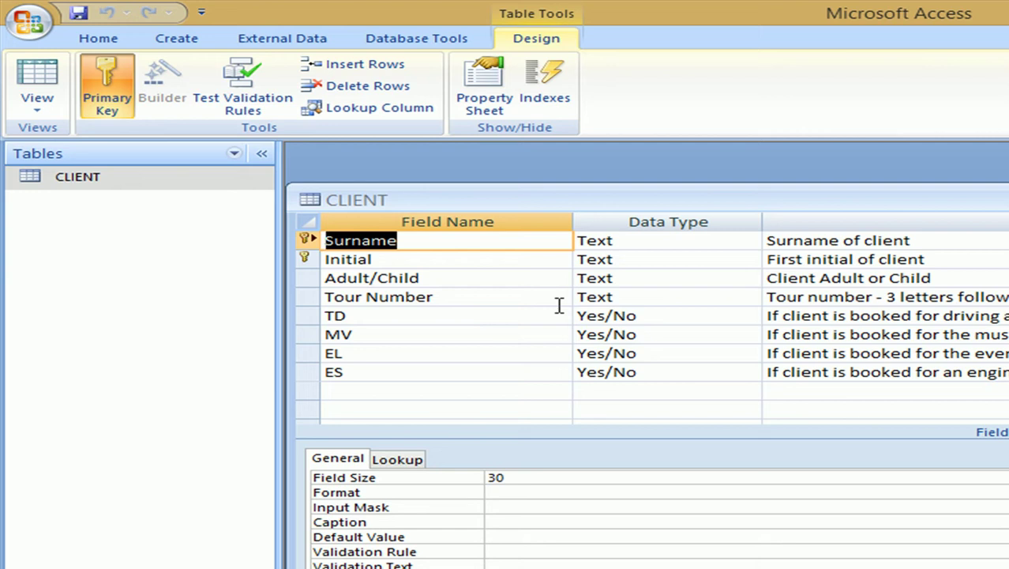
Return CLIENT to Datasheet View and sort its records by Tour Number, A to Z
{"action": "left_click", "coordinate": [31, 79]}
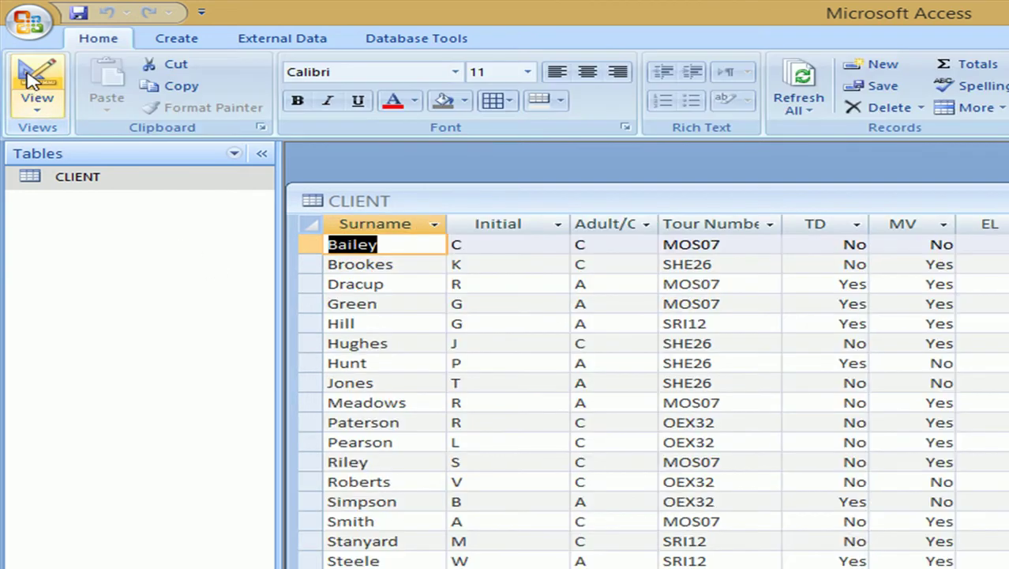
{"action": "left_click", "coordinate": [719, 225]}
{"action": "right_click", "coordinate": [720, 231]}
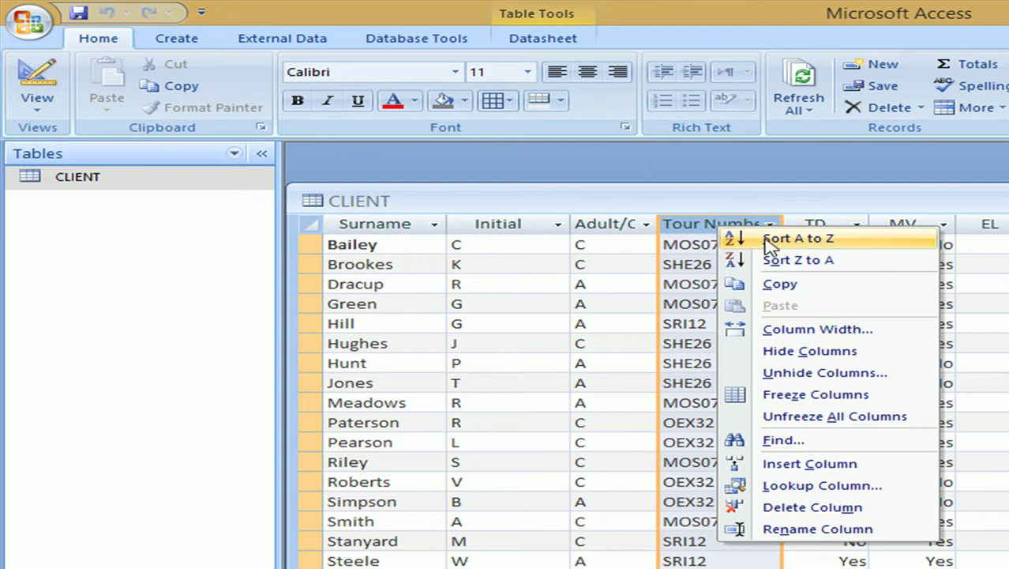
{"action": "left_click", "coordinate": [798, 237]}
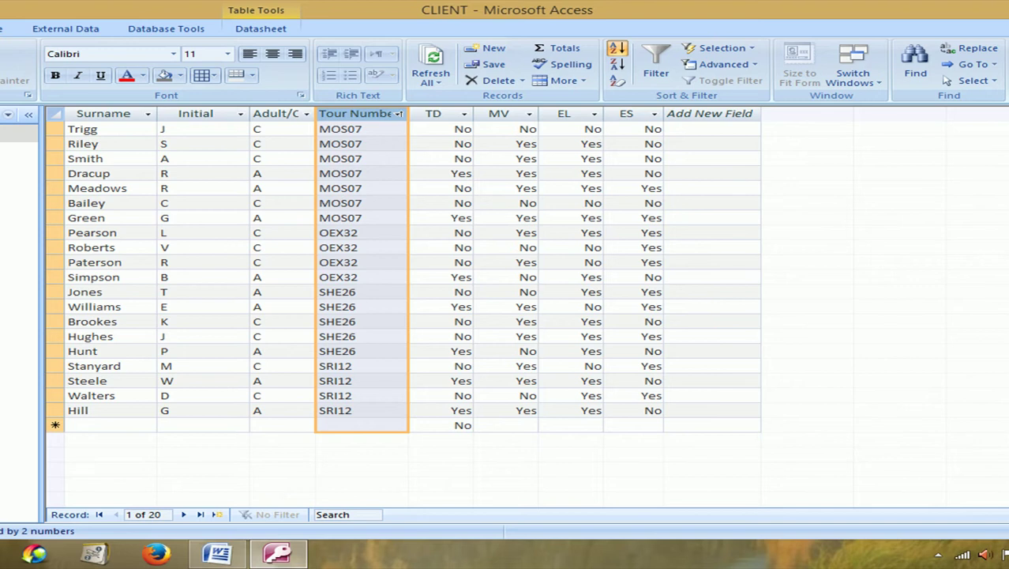
Restore down the Access window and stretch it taller to show all 20 records
{"action": "key", "text": "ctrl+F5"}
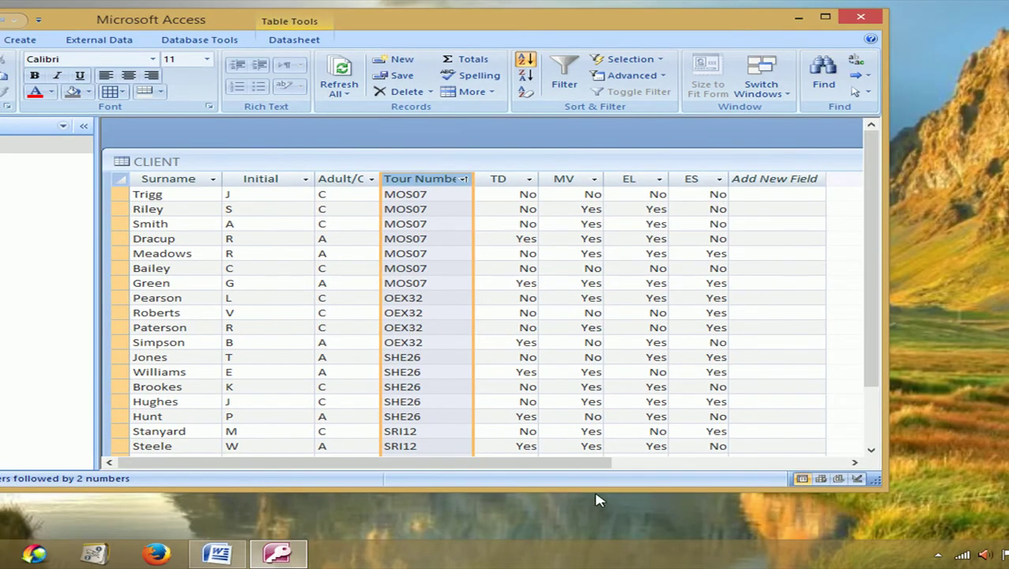
{"action": "left_click_drag", "start_coordinate": [598, 500], "coordinate": [604, 539]}
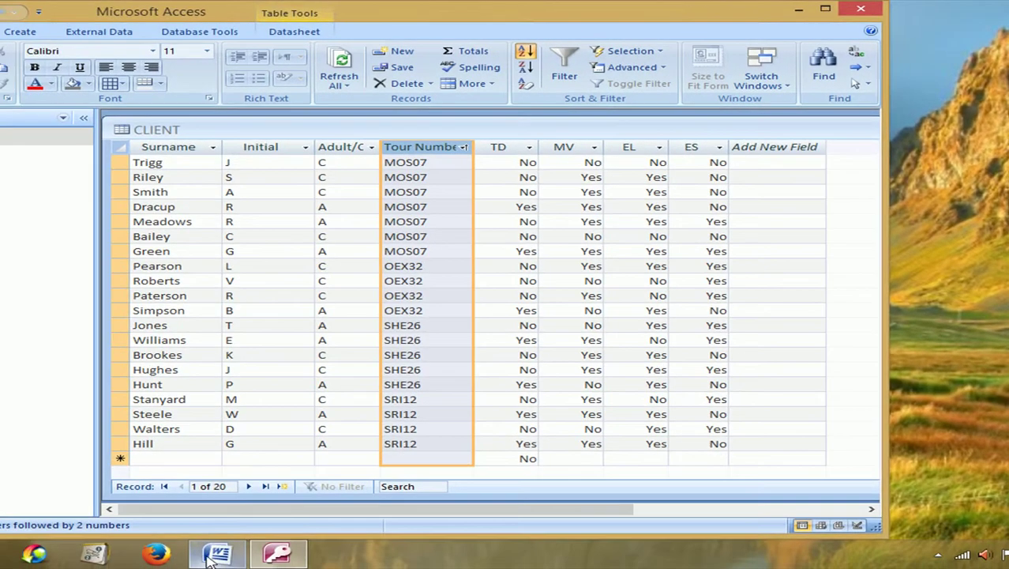
Paste the Access screenshot into Word and crop off the desktop, taskbar, navigation pane and title bar
{"action": "left_click", "coordinate": [210, 555]}
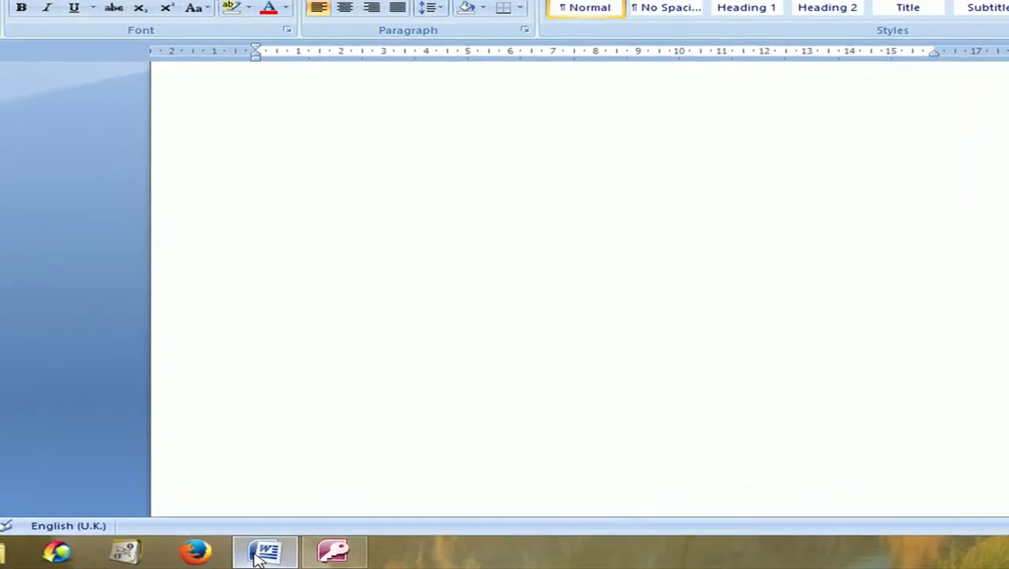
{"action": "key", "text": "ctrl+v"}
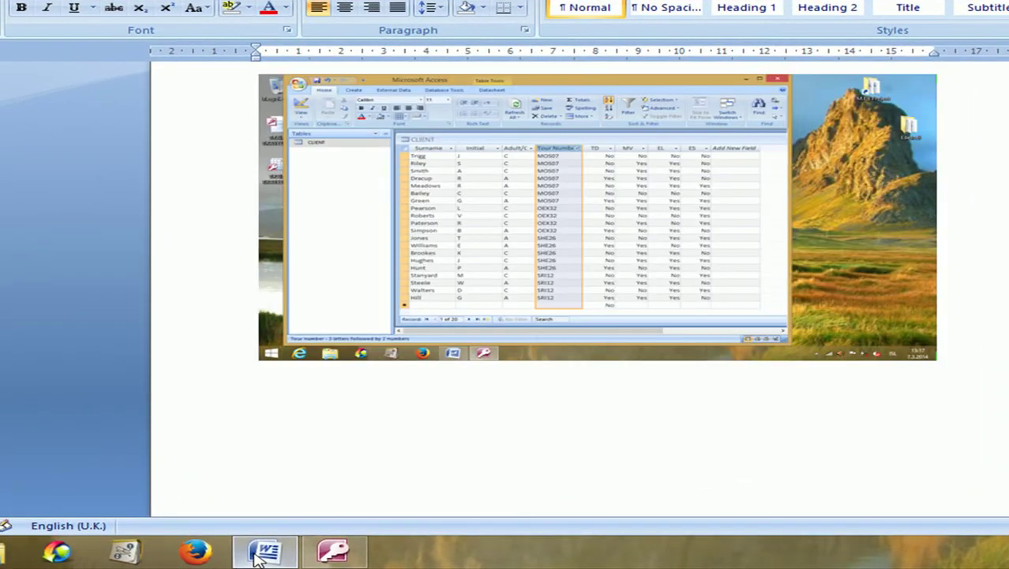
{"action": "left_click", "coordinate": [633, 259]}
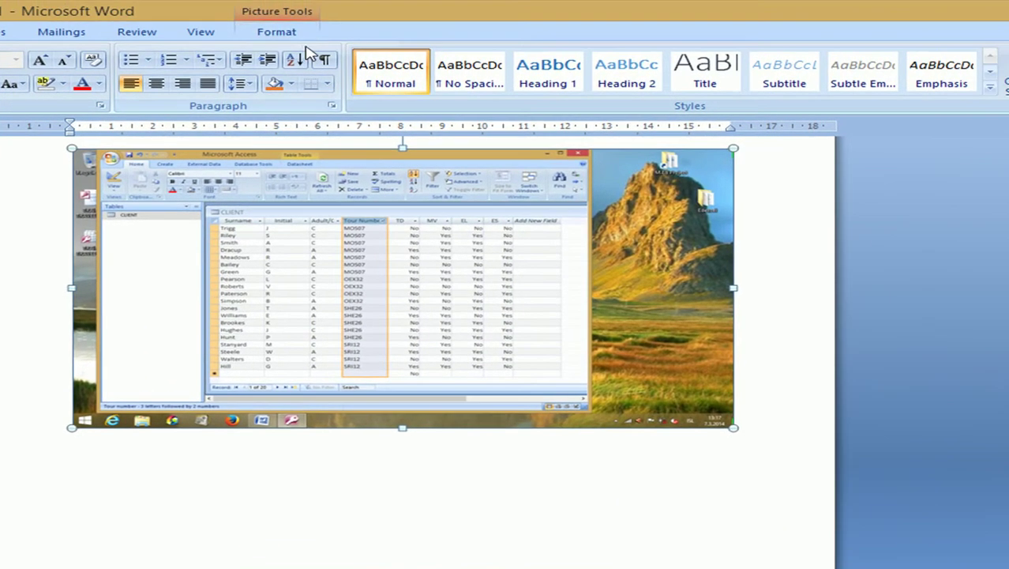
{"action": "left_click", "coordinate": [304, 32]}
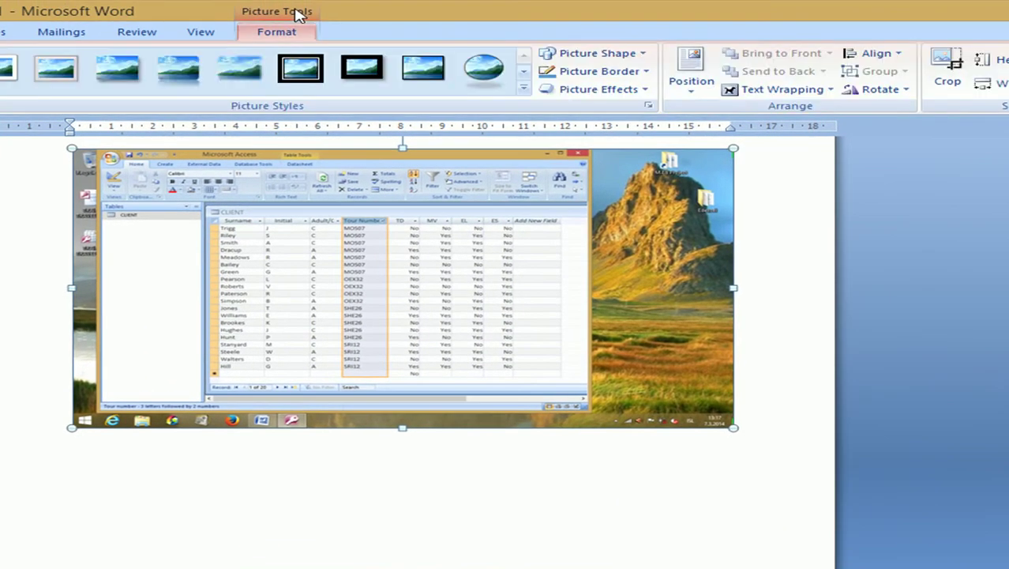
{"action": "left_click", "coordinate": [945, 64]}
{"action": "left_click_drag", "start_coordinate": [731, 286], "coordinate": [568, 290]}
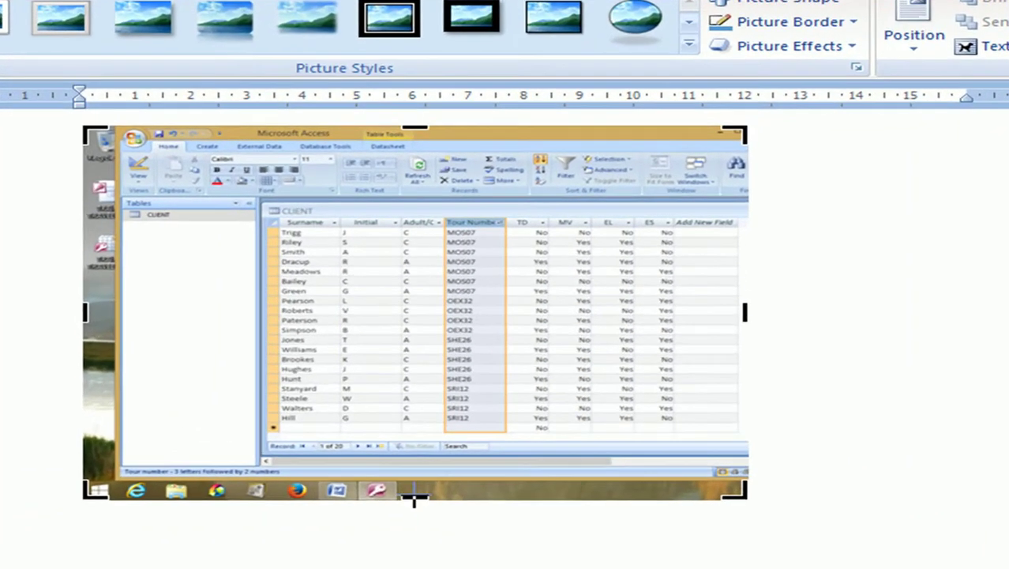
{"action": "left_click_drag", "start_coordinate": [377, 462], "coordinate": [373, 432]}
{"action": "left_click_drag", "start_coordinate": [95, 298], "coordinate": [251, 286]}
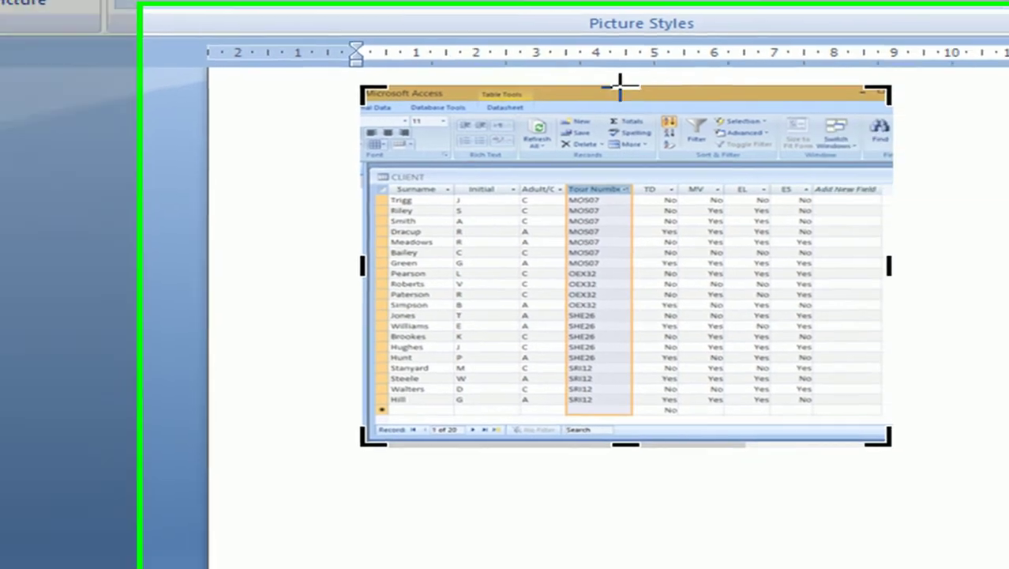
{"action": "left_click_drag", "start_coordinate": [619, 83], "coordinate": [616, 111]}
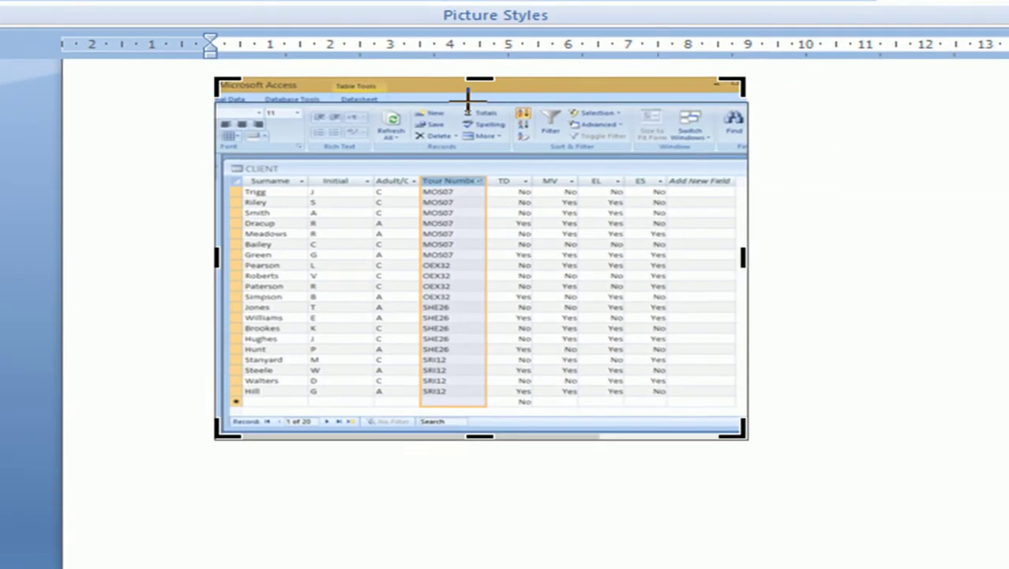
Enlarge the cropped CLIENT screenshot proportionally to span most of the page width
{"action": "left_click", "coordinate": [909, 295]}
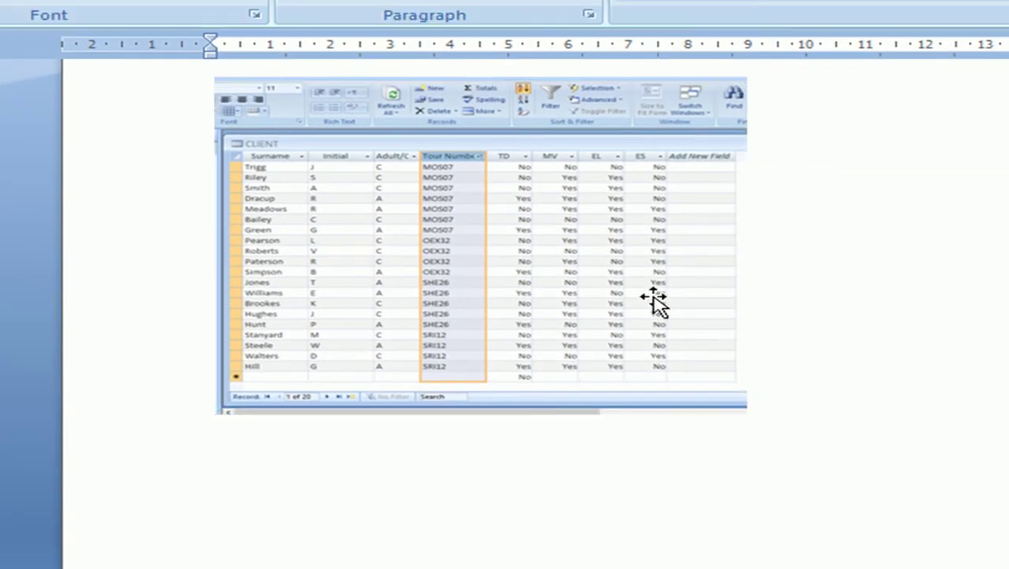
{"action": "left_click", "coordinate": [654, 301]}
{"action": "left_click_drag", "start_coordinate": [746, 411], "coordinate": [954, 563]}
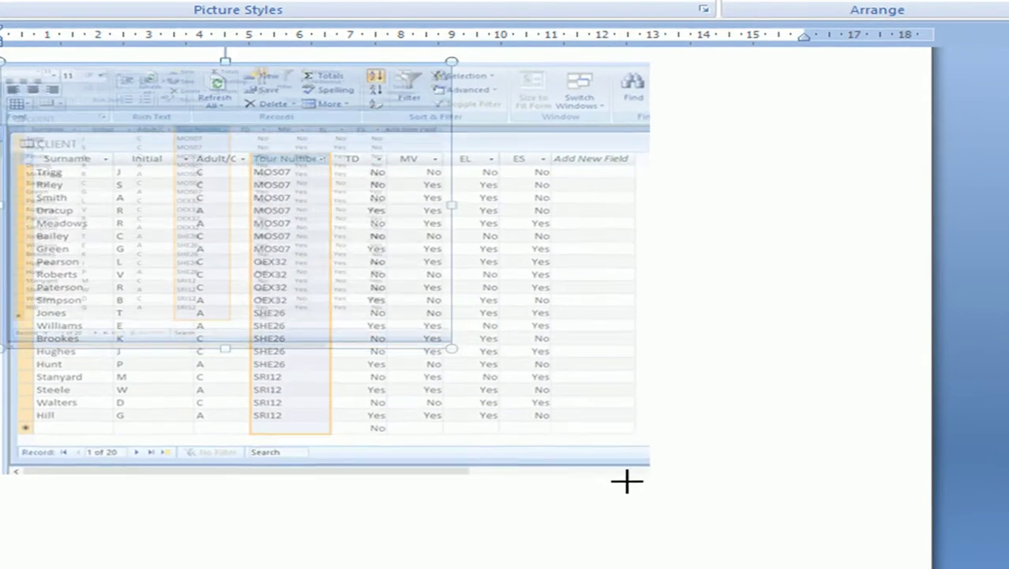
{"action": "left_click_drag", "start_coordinate": [626, 480], "coordinate": [691, 521]}
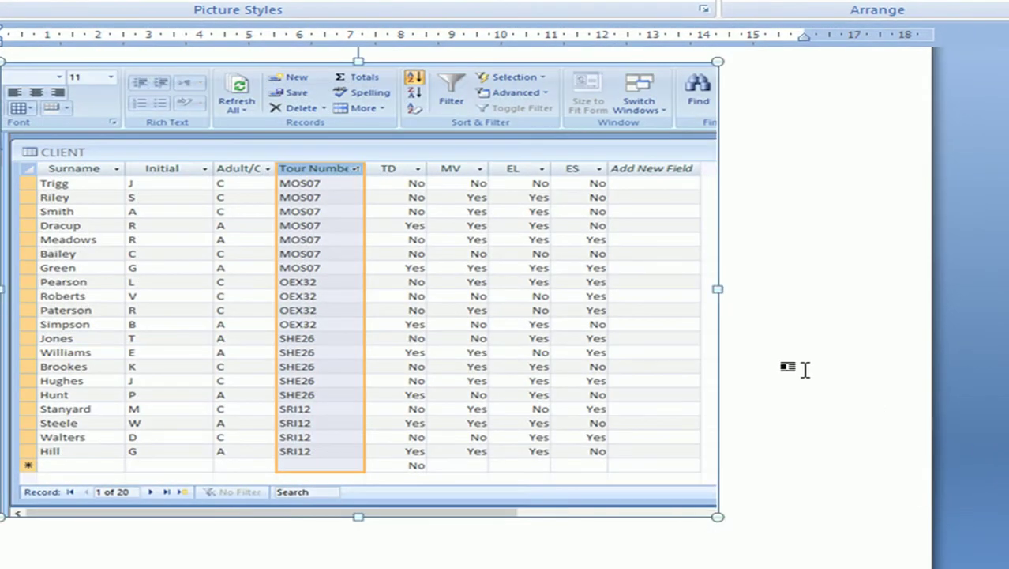
{"action": "scroll", "coordinate": [798, 371], "scroll_direction": "down", "scroll_amount": 2}
{"action": "scroll", "coordinate": [798, 371], "scroll_direction": "up", "scroll_amount": 1}
{"action": "scroll", "coordinate": [795, 377], "scroll_direction": "up", "scroll_amount": 1}
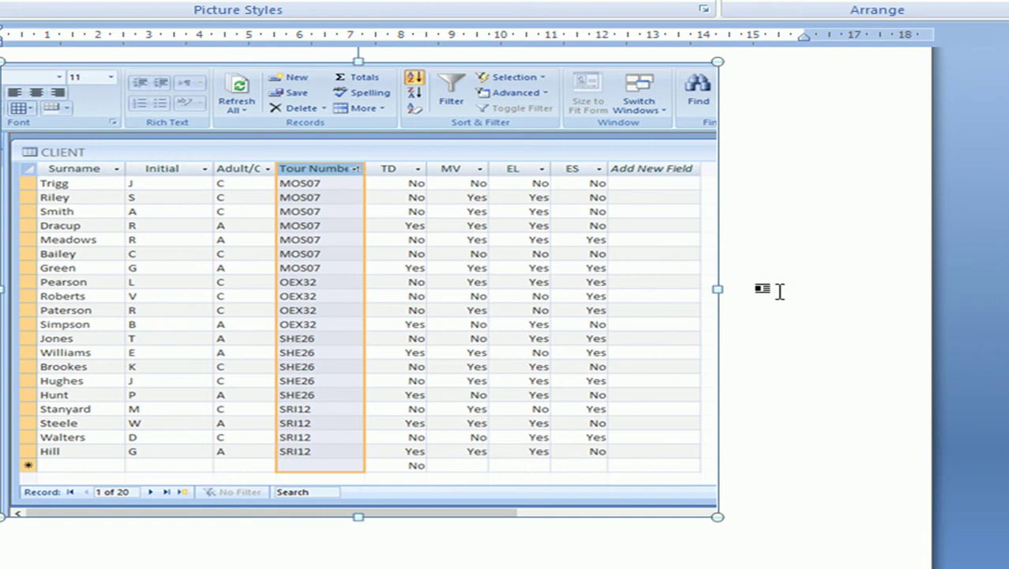
Deselect the screenshot in Word, then switch back to the Access window
{"action": "left_click", "coordinate": [805, 357]}
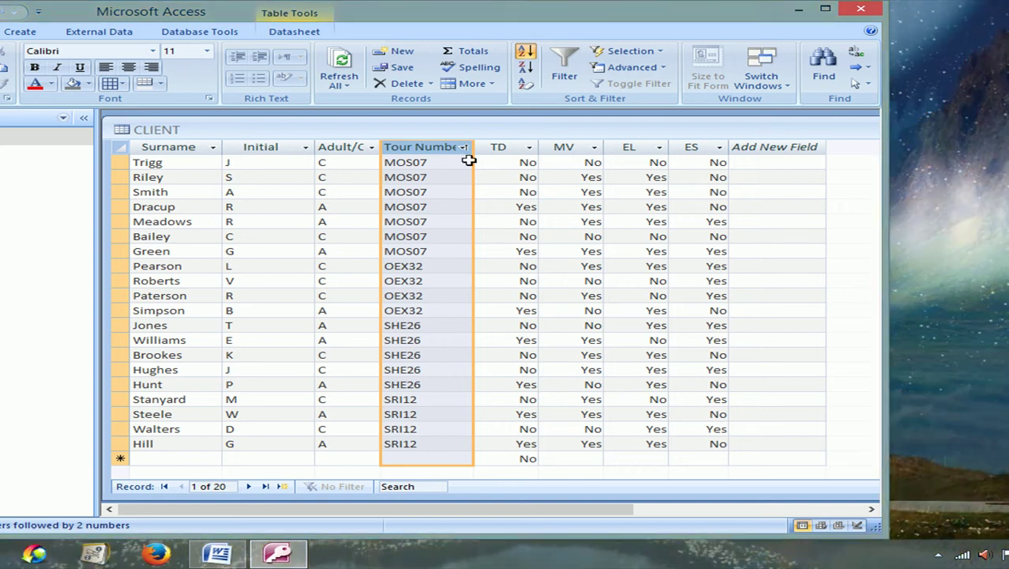
{"action": "left_click", "coordinate": [227, 557]}
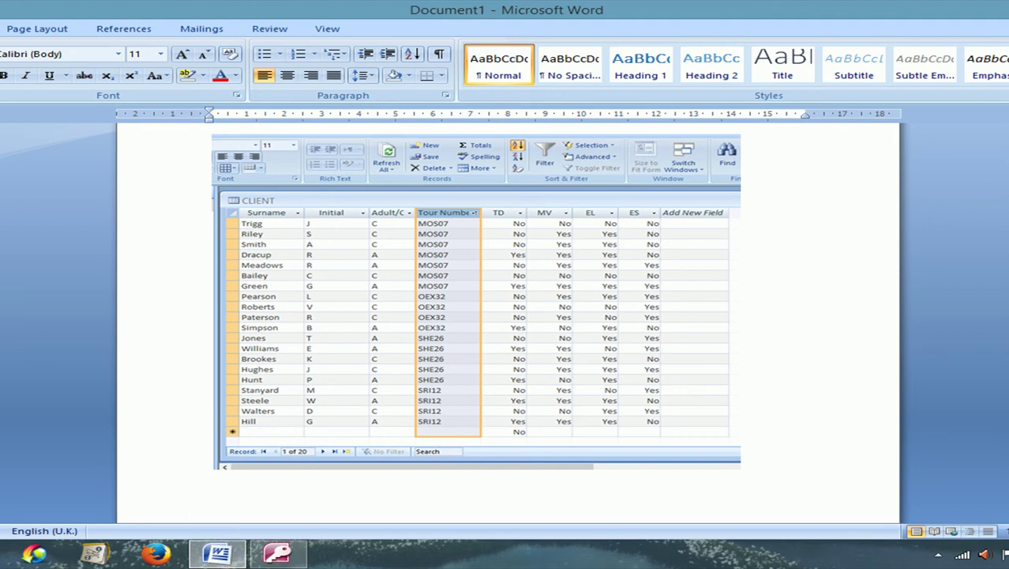
{"action": "key", "text": "alt+Tab"}
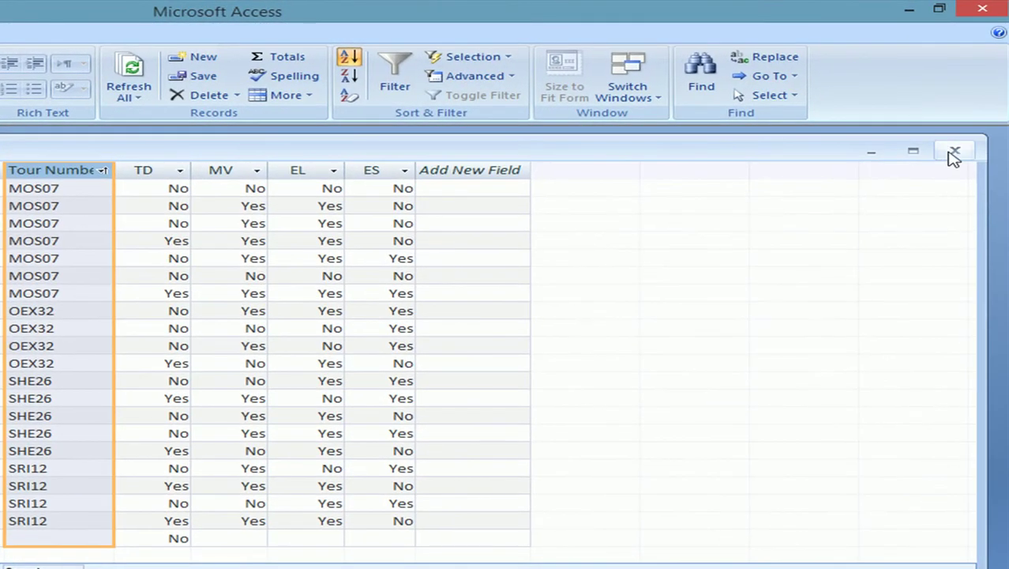
Close CLIENT saving its design, then start a new Query Design with the CLIENT table added
{"action": "left_click", "coordinate": [956, 150]}
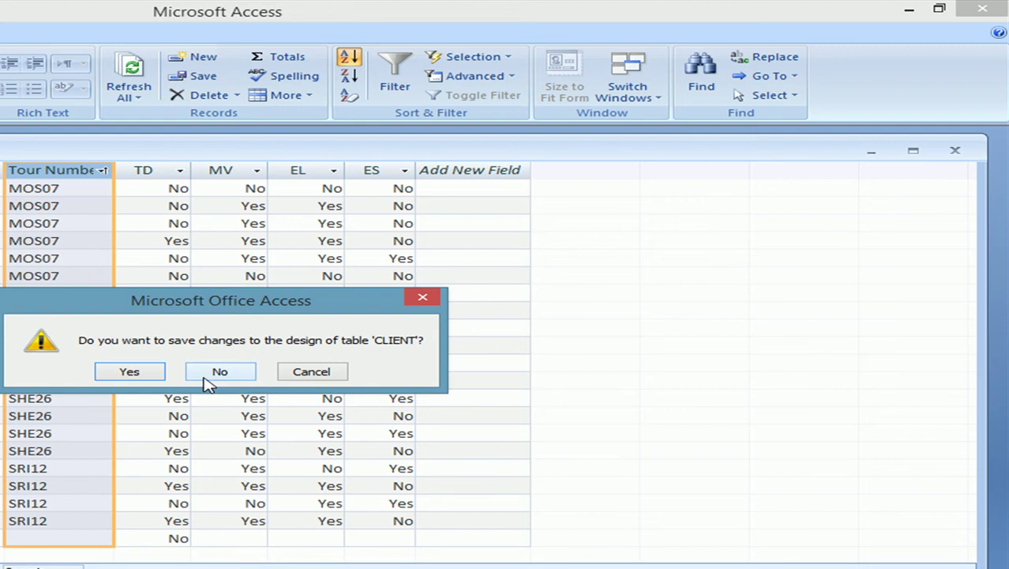
{"action": "left_click", "coordinate": [119, 373]}
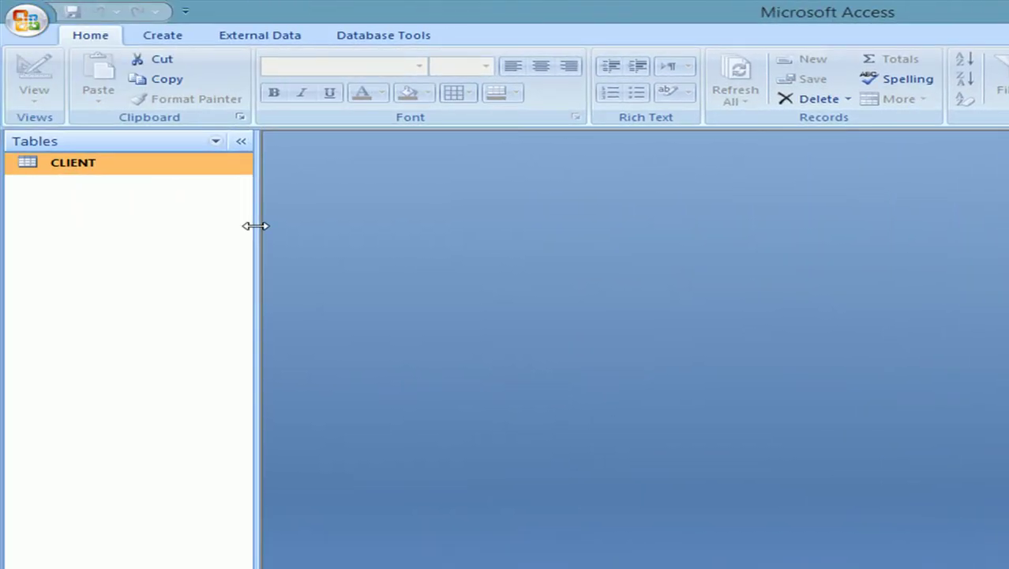
{"action": "left_click", "coordinate": [162, 39]}
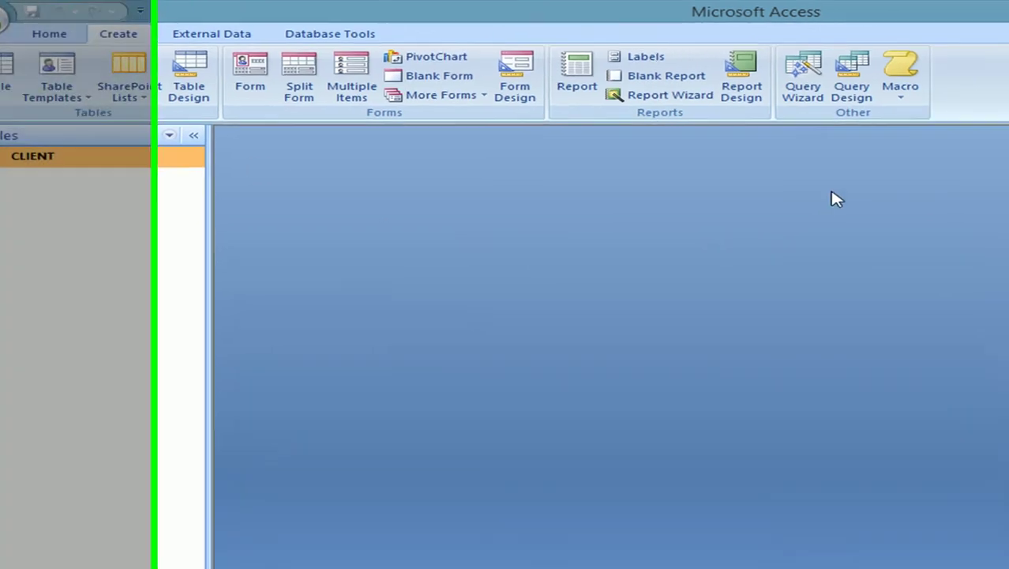
{"action": "left_click", "coordinate": [928, 93]}
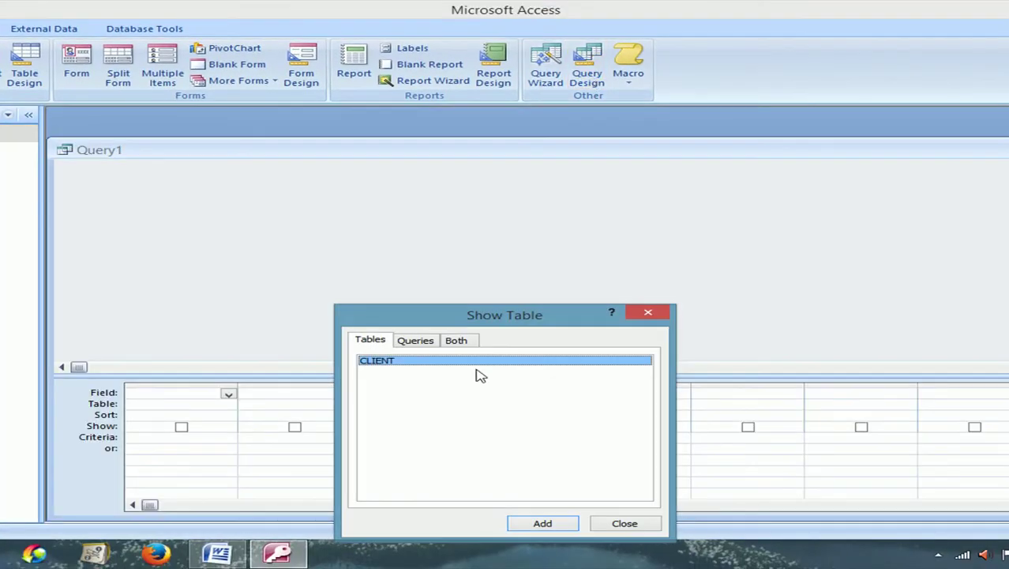
{"action": "left_click", "coordinate": [543, 523]}
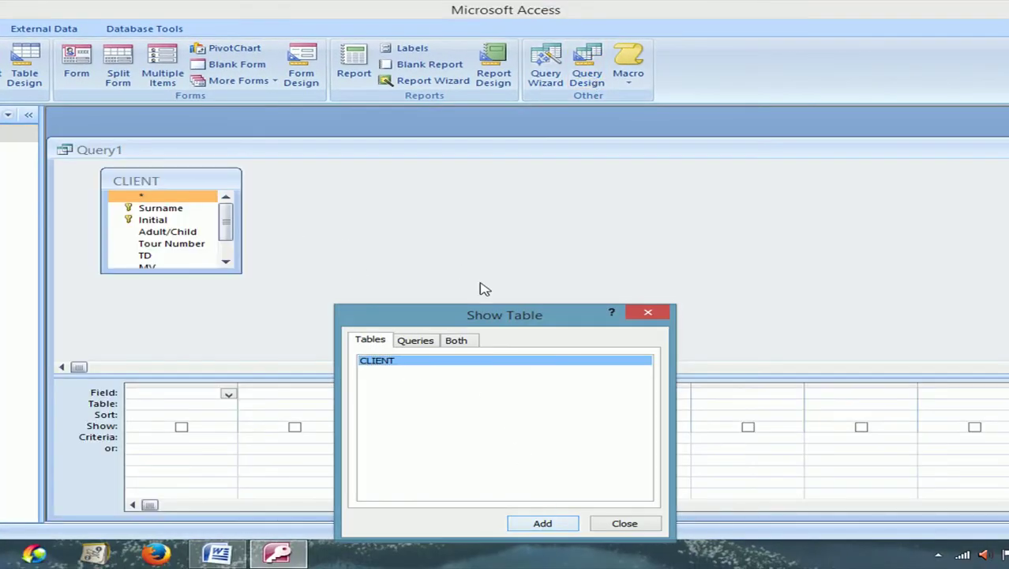
{"action": "left_click", "coordinate": [647, 313]}
Add Tour Number, Surname, Initial and Adult/Child from CLIENT to the Query1 grid
{"action": "double_click", "coordinate": [332, 152]}
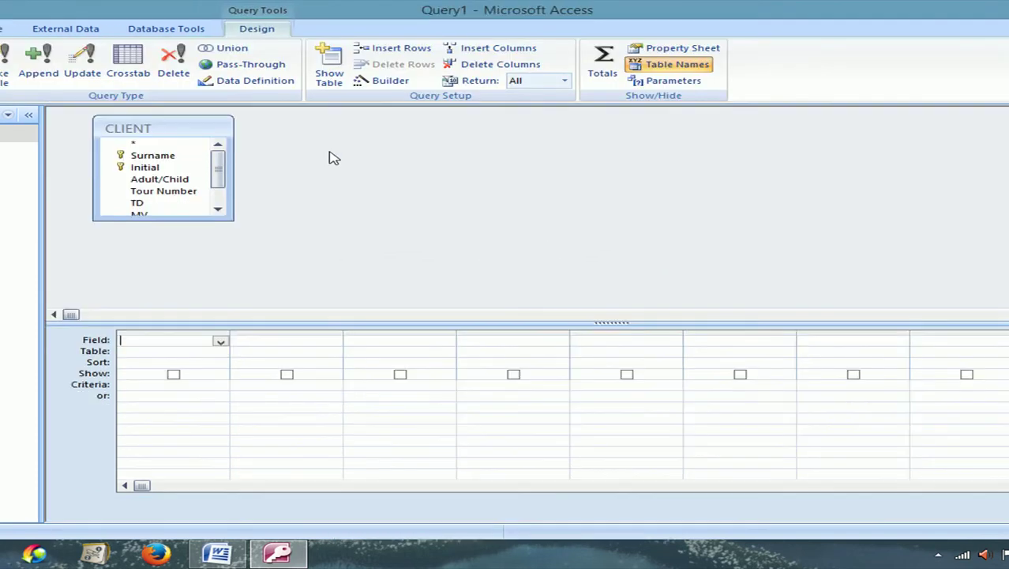
{"action": "left_click_drag", "start_coordinate": [185, 219], "coordinate": [180, 261]}
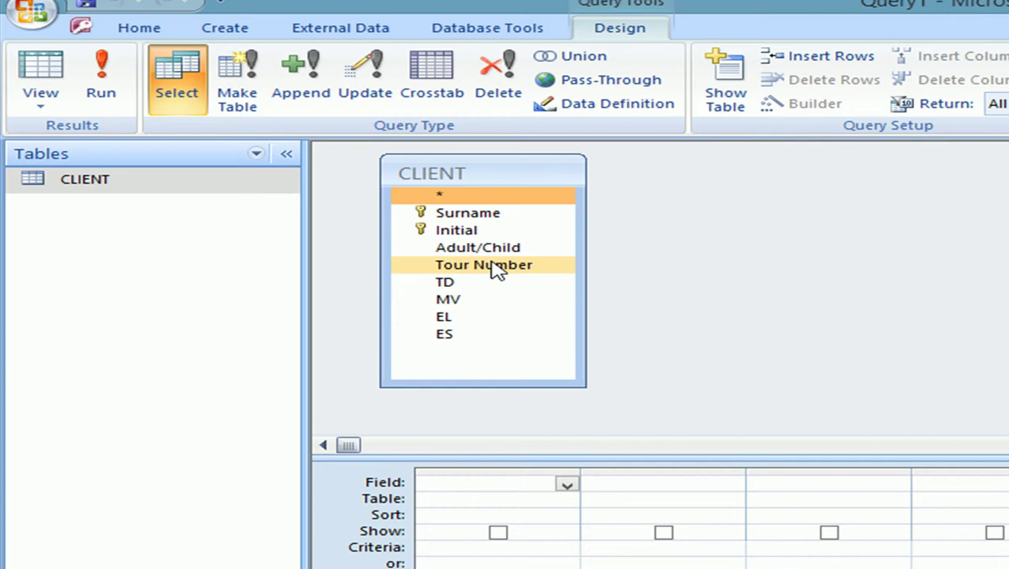
{"action": "double_click", "coordinate": [496, 269]}
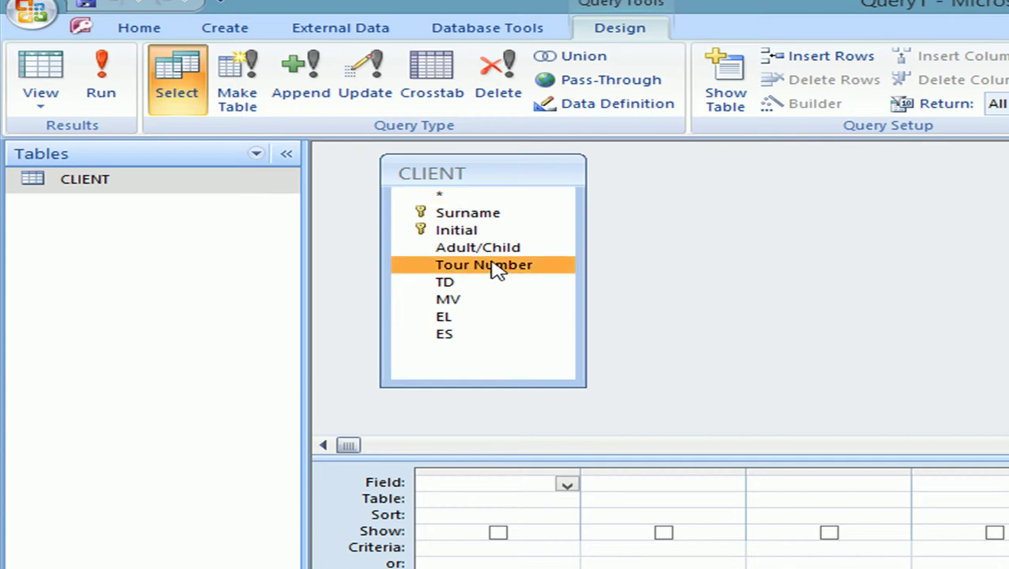
{"action": "left_click", "coordinate": [490, 218]}
{"action": "double_click", "coordinate": [490, 218]}
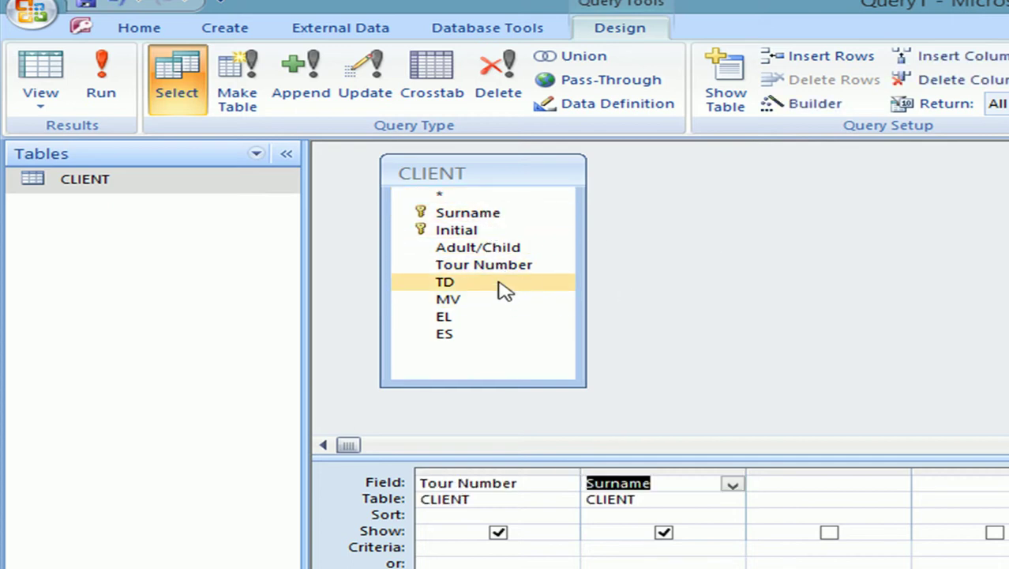
{"action": "double_click", "coordinate": [490, 232]}
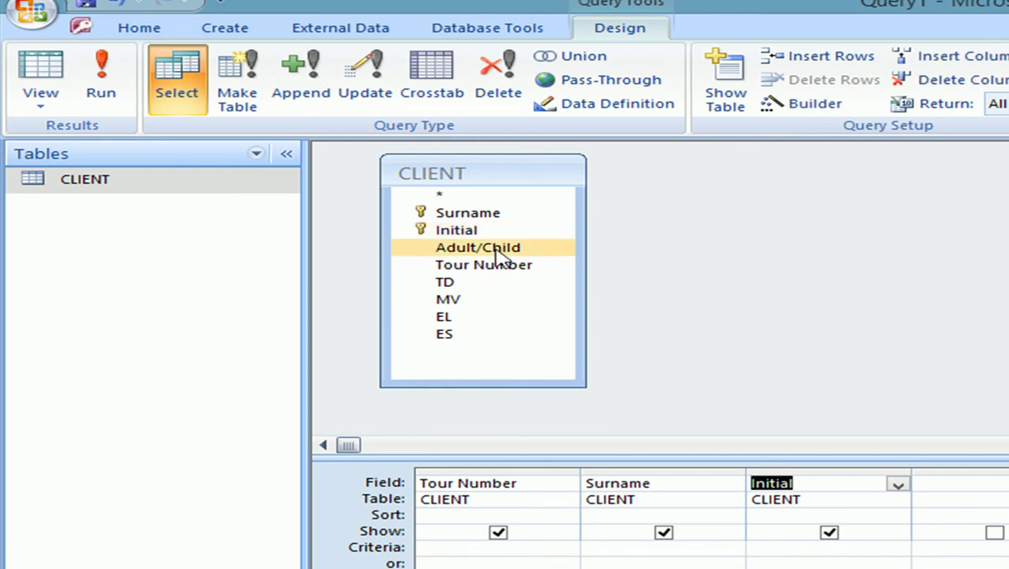
{"action": "double_click", "coordinate": [499, 251]}
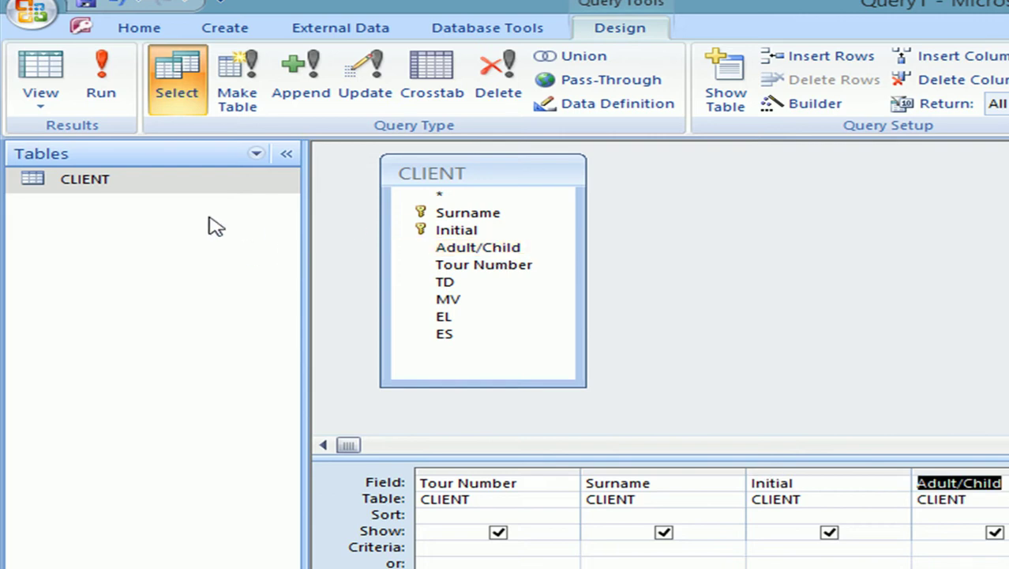
Set the Adult/Child criterion to "c", rerun the query, and widen the Adult/Child column
{"action": "left_click", "coordinate": [119, 84]}
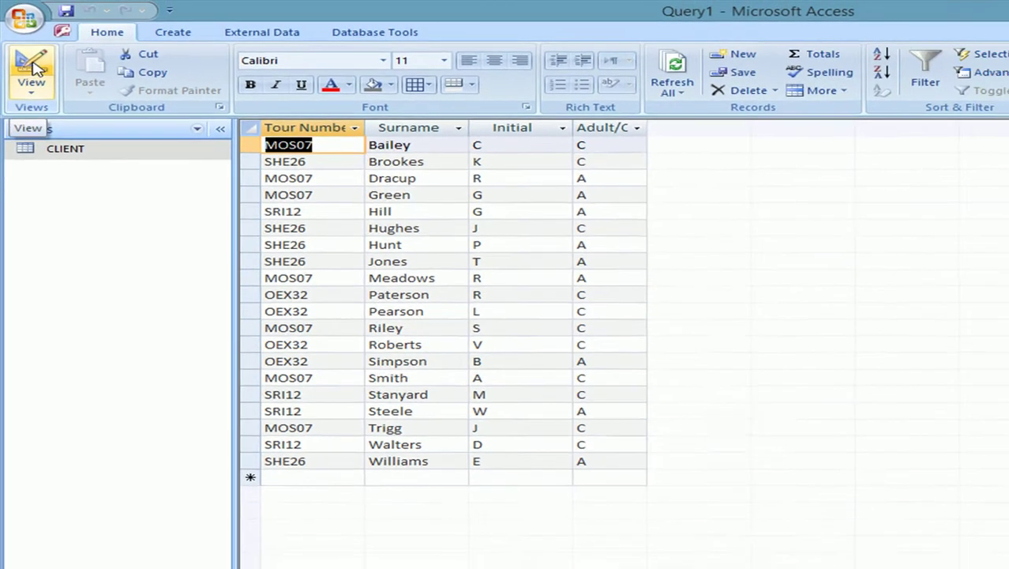
{"action": "left_click", "coordinate": [40, 83]}
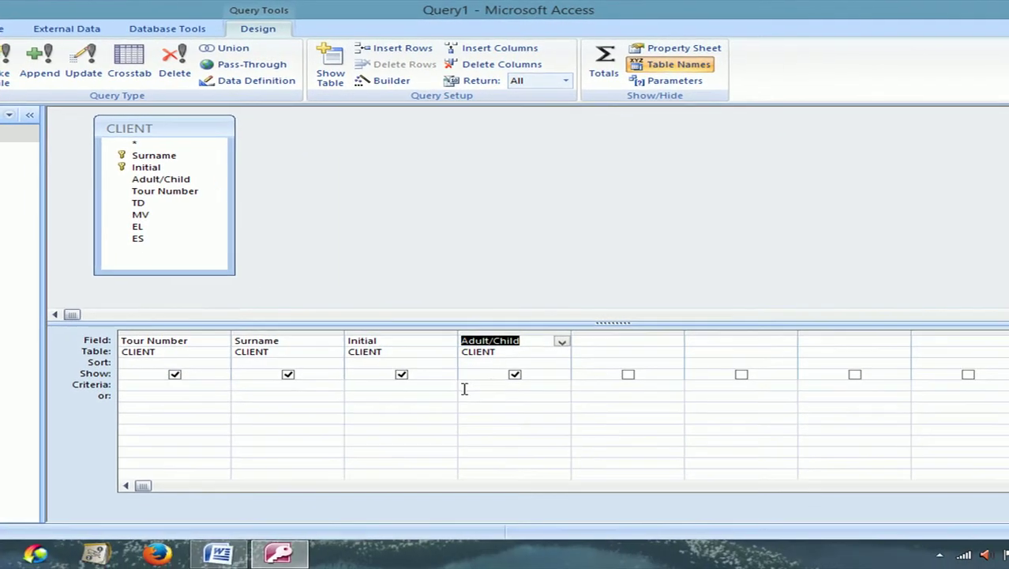
{"action": "left_click", "coordinate": [613, 409]}
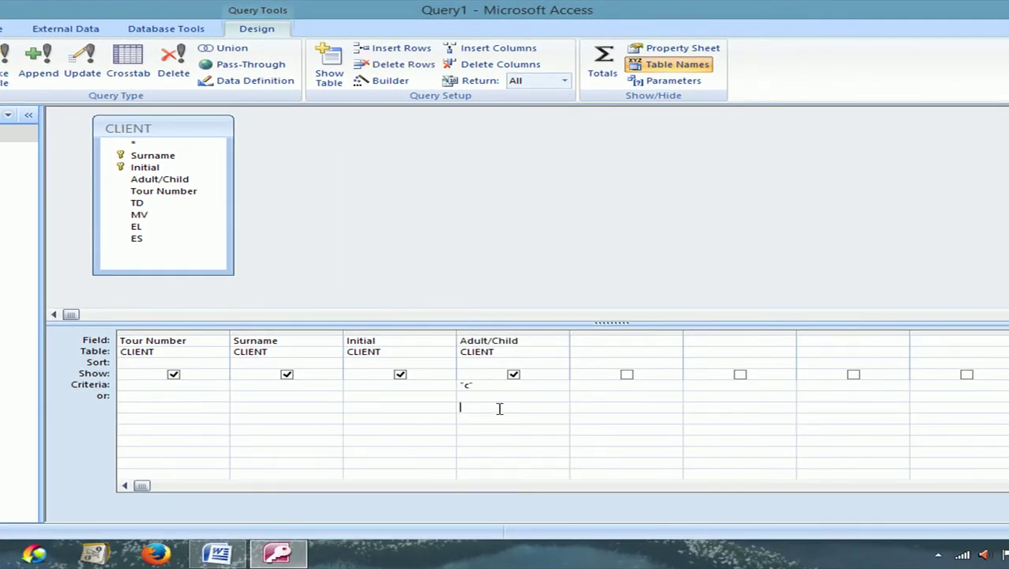
{"action": "left_click", "coordinate": [3, 64]}
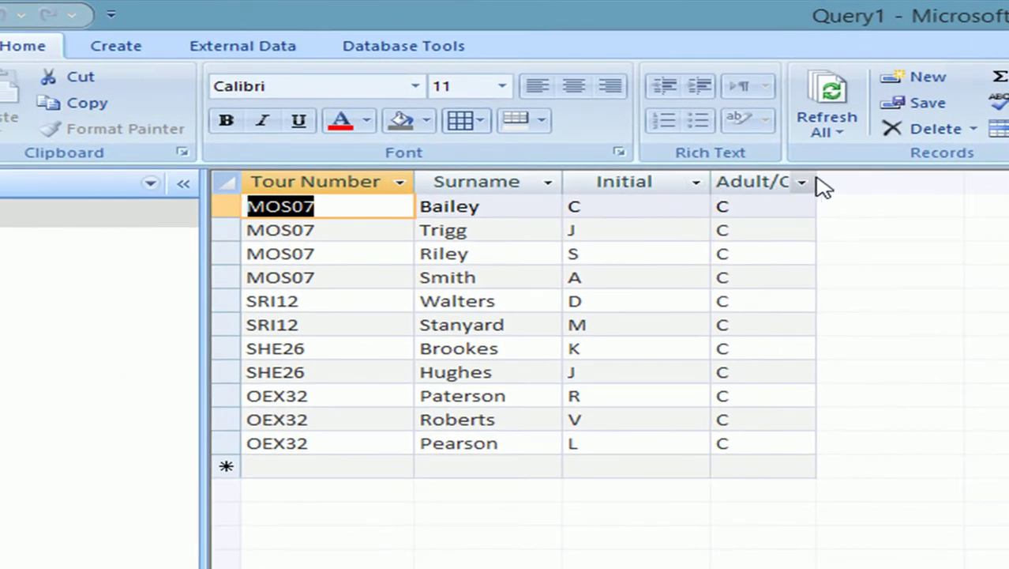
{"action": "left_click_drag", "start_coordinate": [816, 176], "coordinate": [854, 174]}
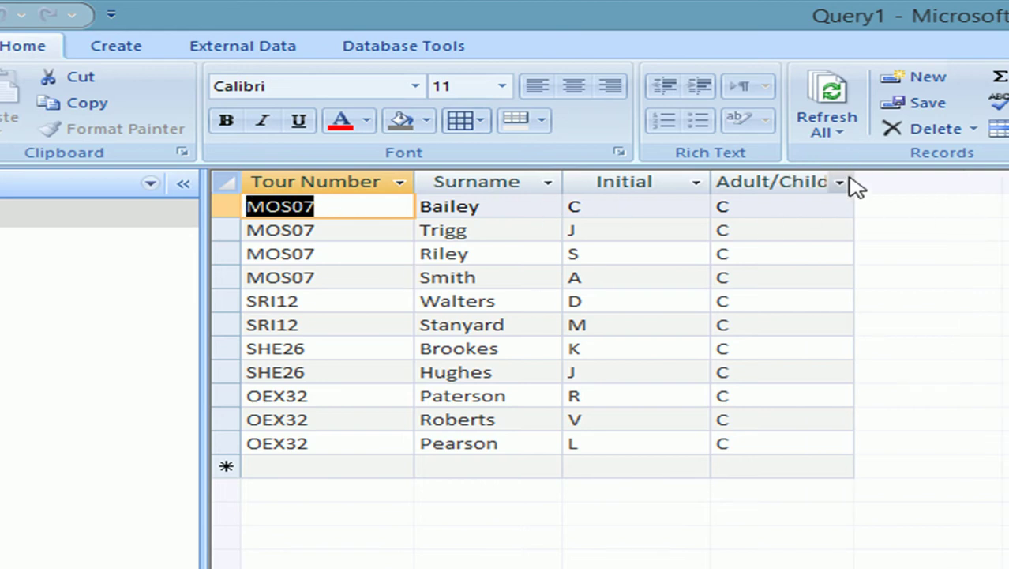
{"action": "left_click_drag", "start_coordinate": [855, 176], "coordinate": [879, 178]}
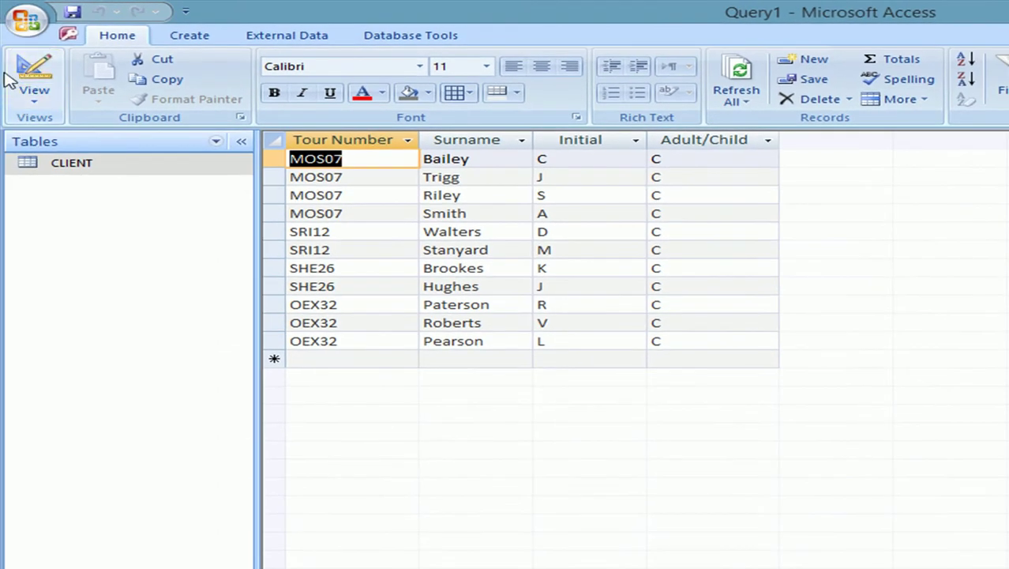
Untick Show for Adult/Child, rerun the query and restore down the results window
{"action": "left_click", "coordinate": [35, 72]}
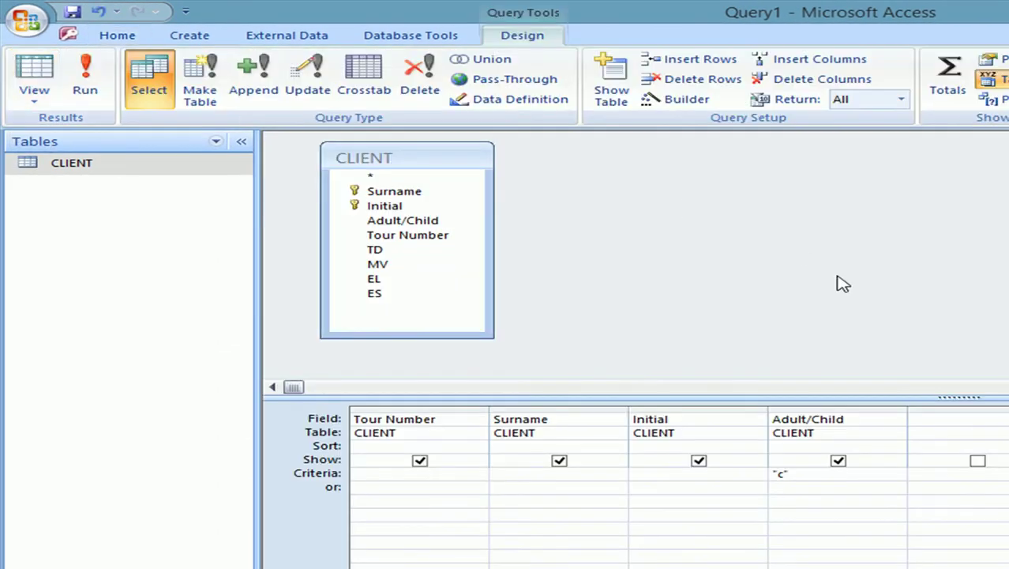
{"action": "left_click", "coordinate": [838, 461]}
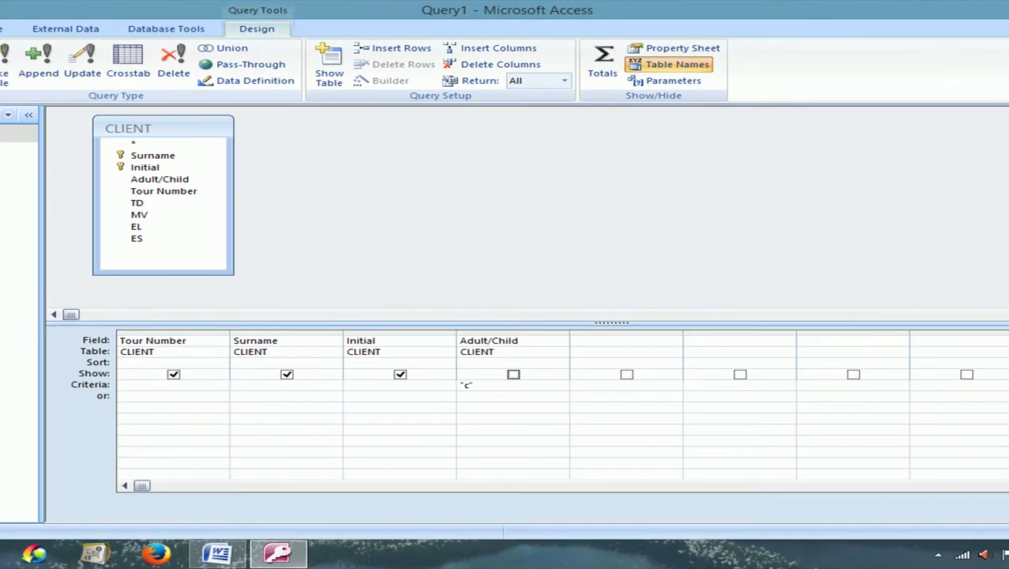
{"action": "left_click", "coordinate": [85, 79]}
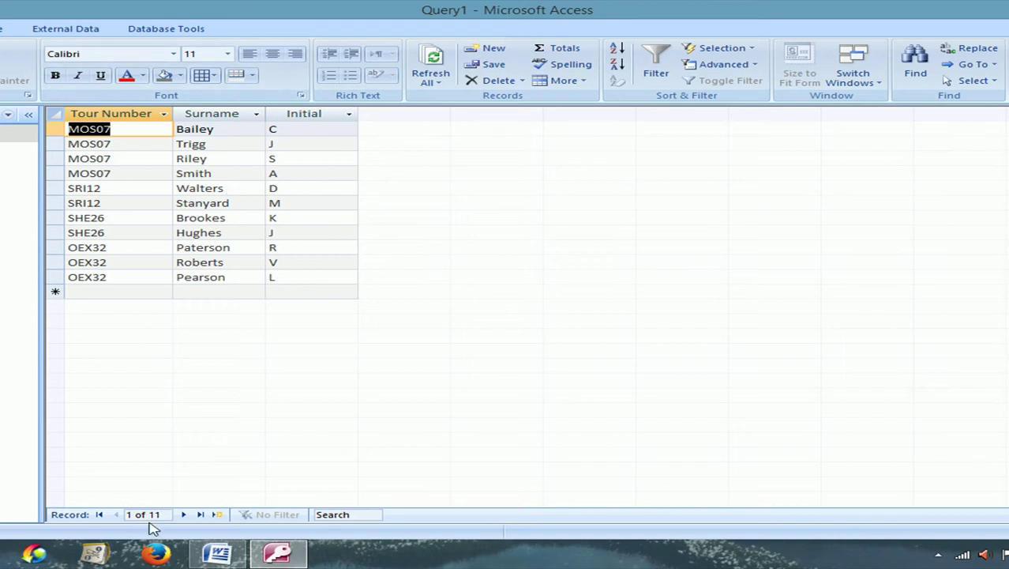
{"action": "key", "text": "ctrl+F5"}
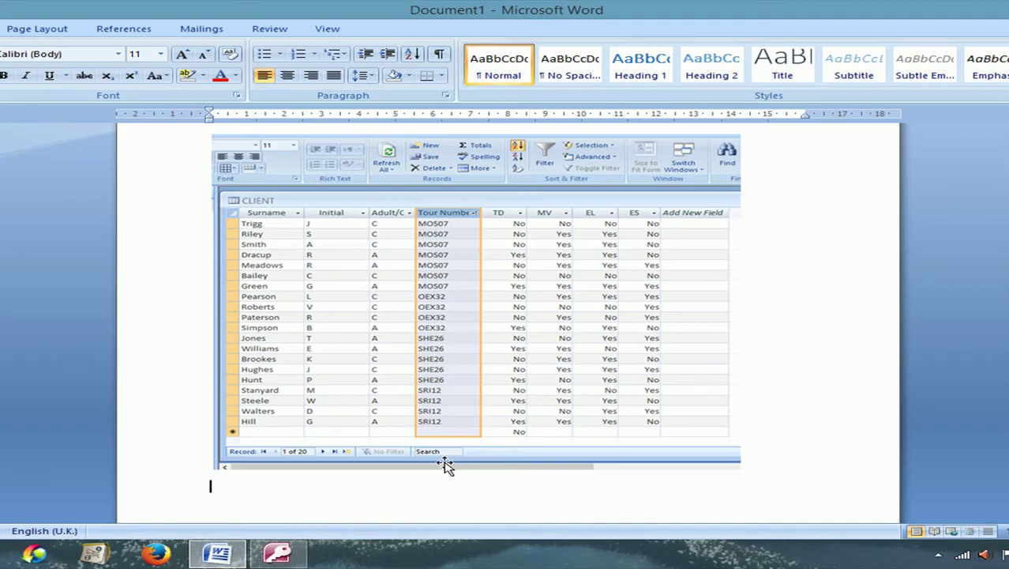
Paste the query results screenshot, crop its empty right side and taskbar, then enlarge it
{"action": "key", "text": "ctrl+v"}
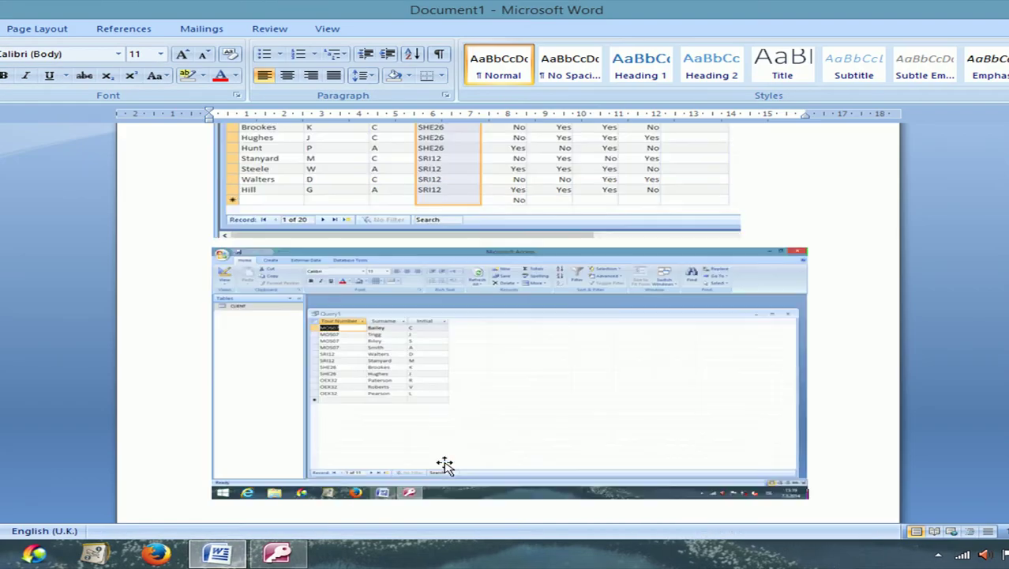
{"action": "left_click", "coordinate": [462, 373]}
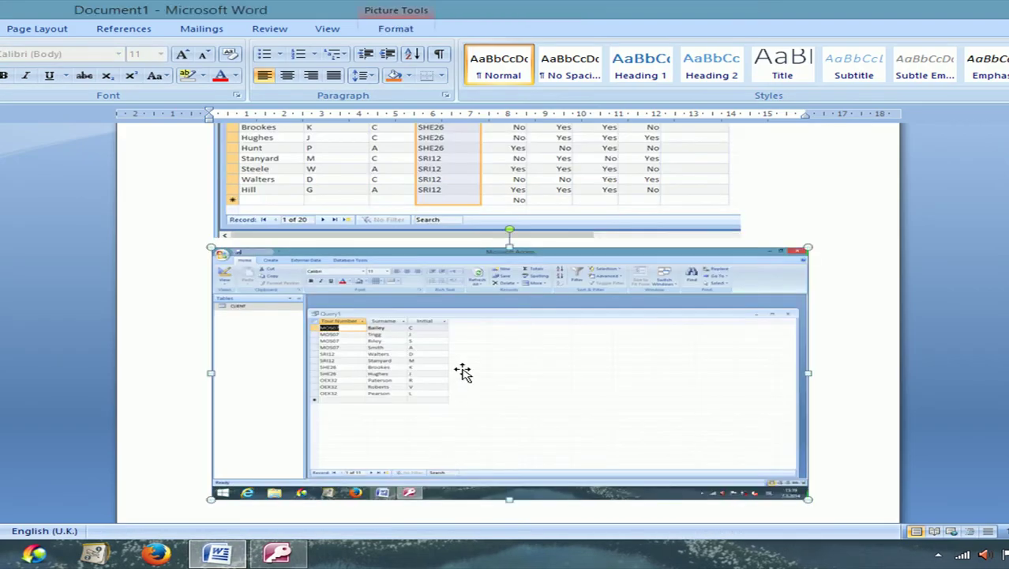
{"action": "left_click", "coordinate": [399, 16]}
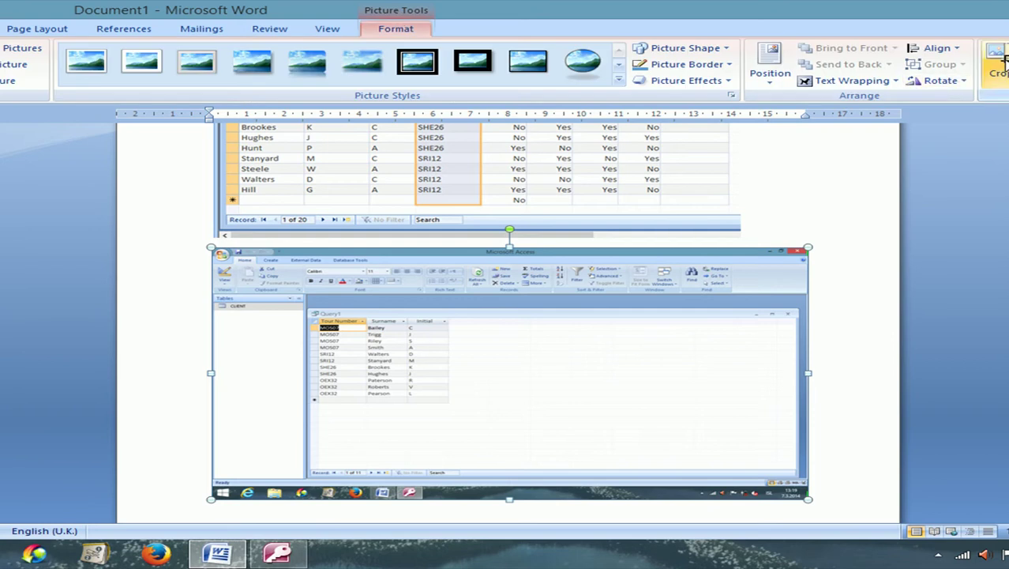
{"action": "left_click", "coordinate": [997, 62]}
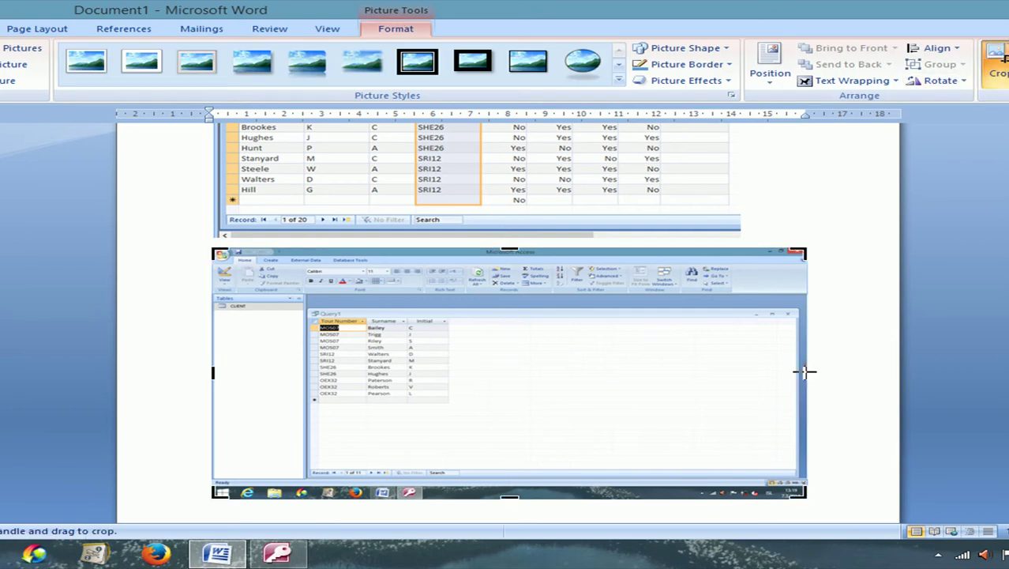
{"action": "left_click_drag", "start_coordinate": [804, 372], "coordinate": [474, 371]}
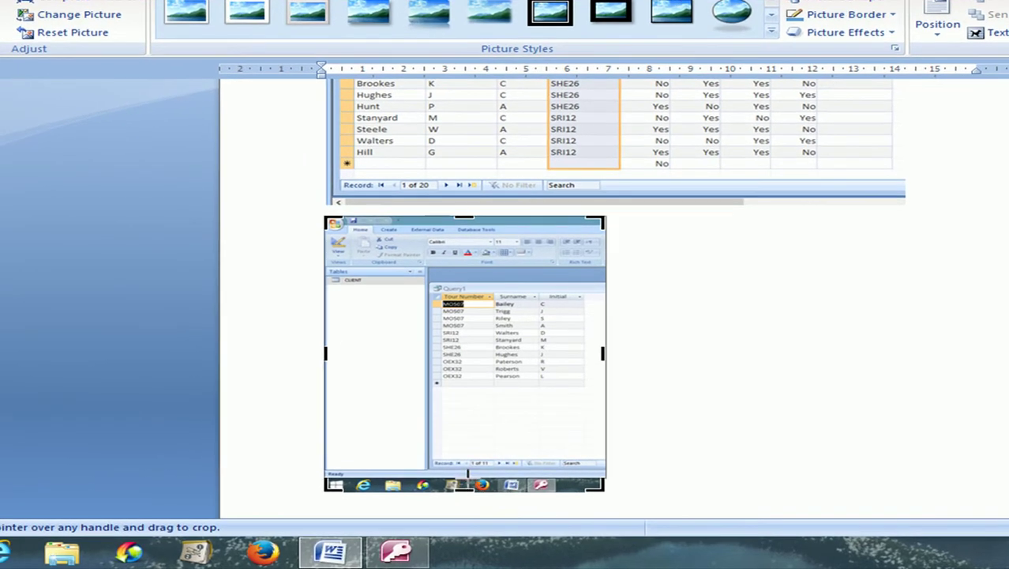
{"action": "left_click_drag", "start_coordinate": [468, 480], "coordinate": [466, 466]}
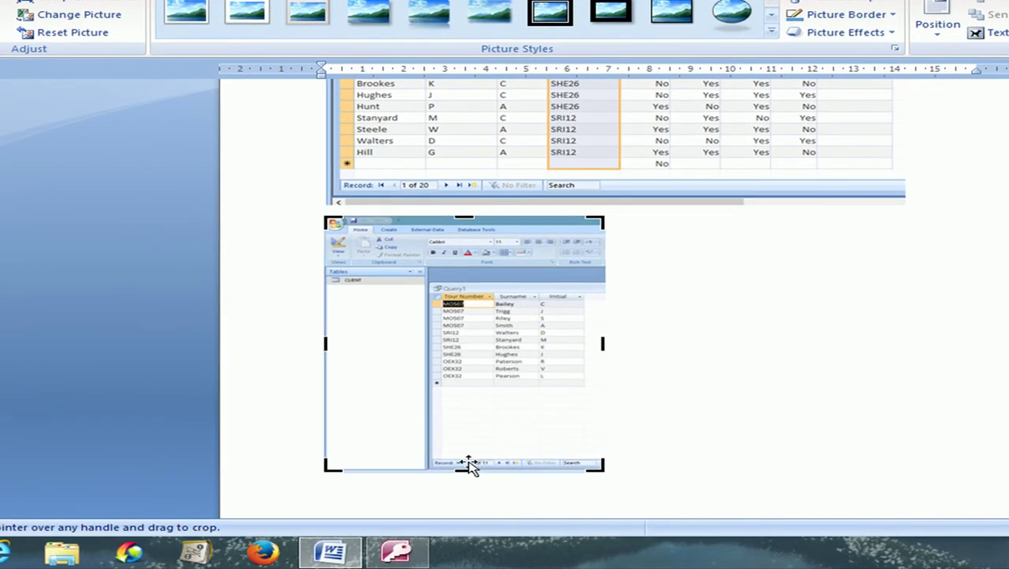
{"action": "left_click", "coordinate": [729, 319]}
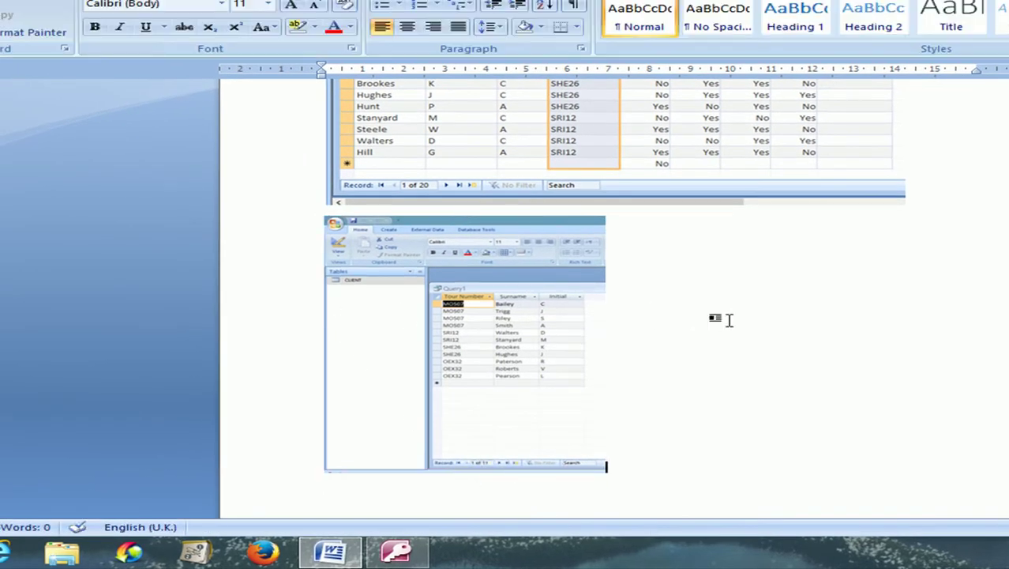
{"action": "left_click", "coordinate": [556, 335]}
{"action": "scroll", "coordinate": [849, 349], "scroll_direction": "down", "scroll_amount": 3}
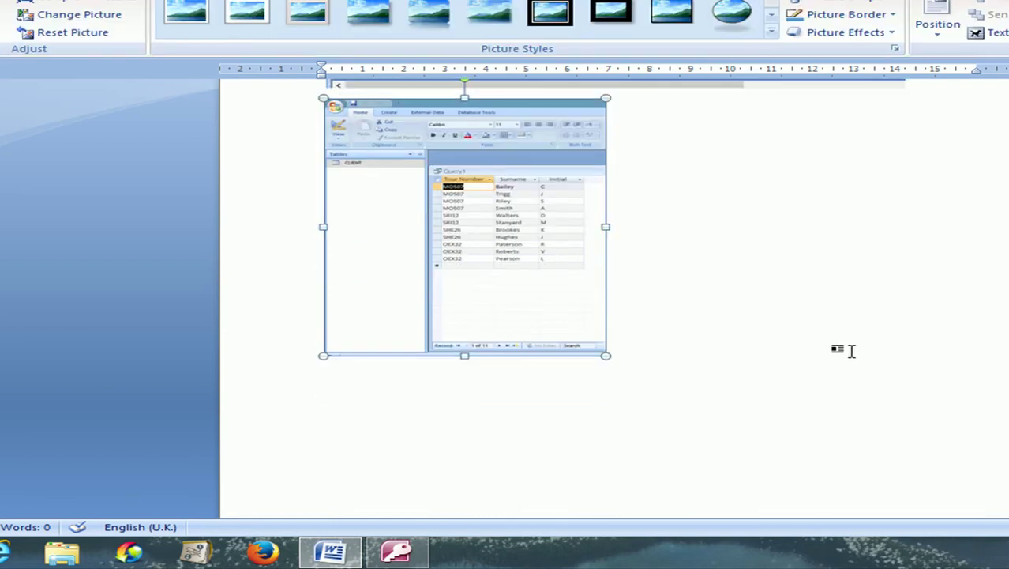
{"action": "left_click_drag", "start_coordinate": [606, 356], "coordinate": [734, 461]}
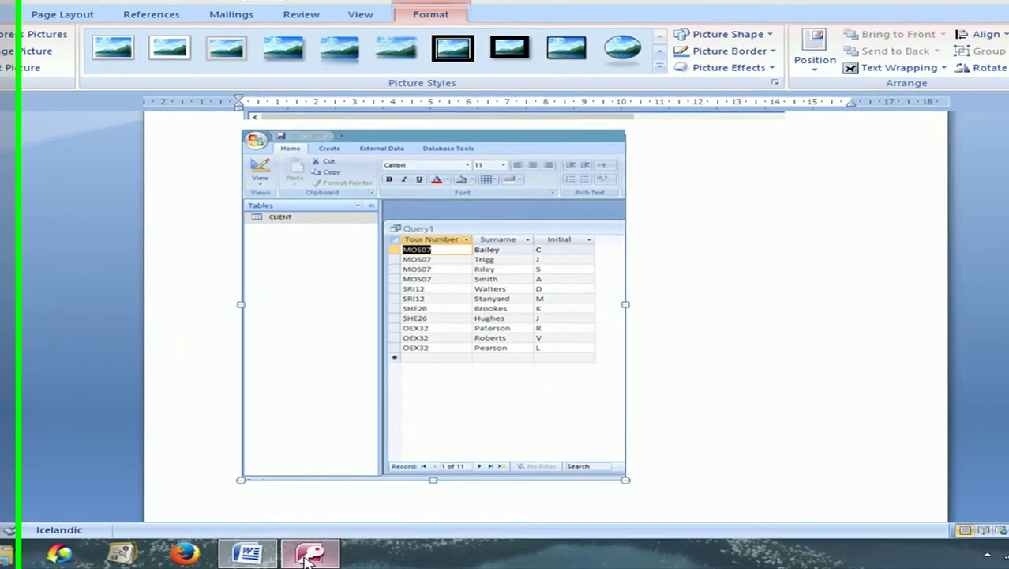
Back in Access, save the child-client query as qryChild
{"action": "left_click", "coordinate": [394, 551]}
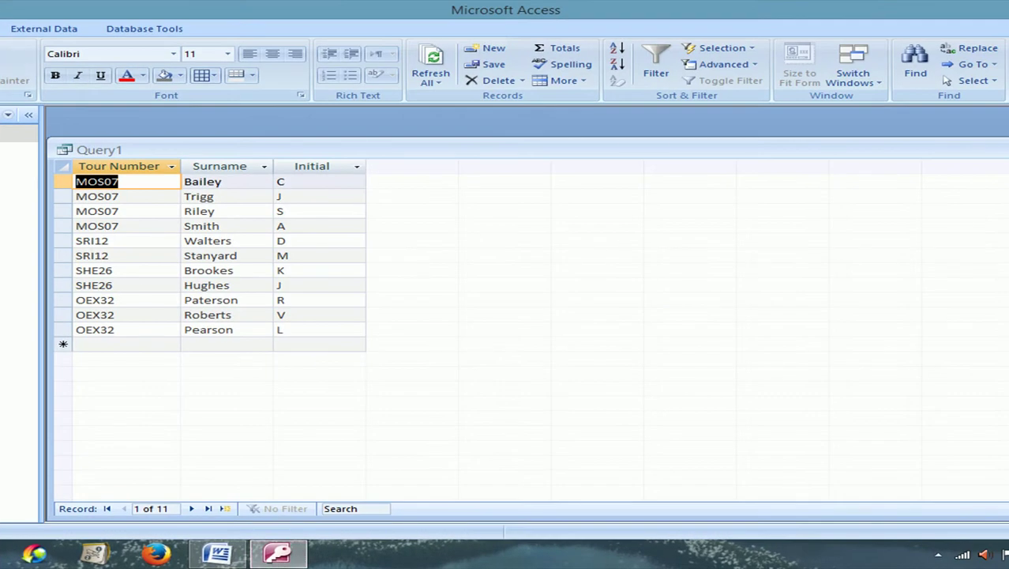
{"action": "key", "text": "ctrl+s"}
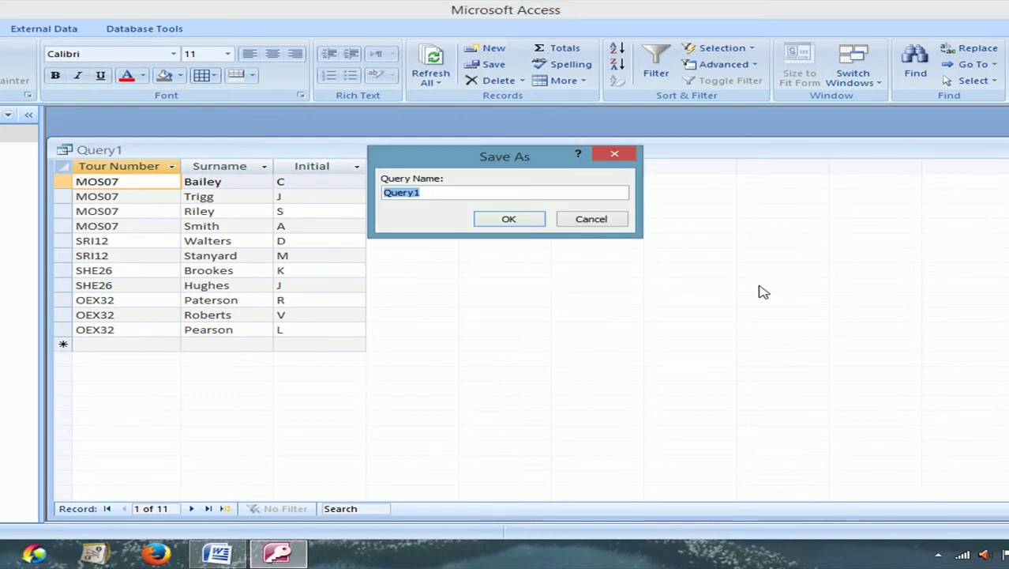
{"action": "type", "text": "qryChild"}
{"action": "left_click", "coordinate": [507, 221]}
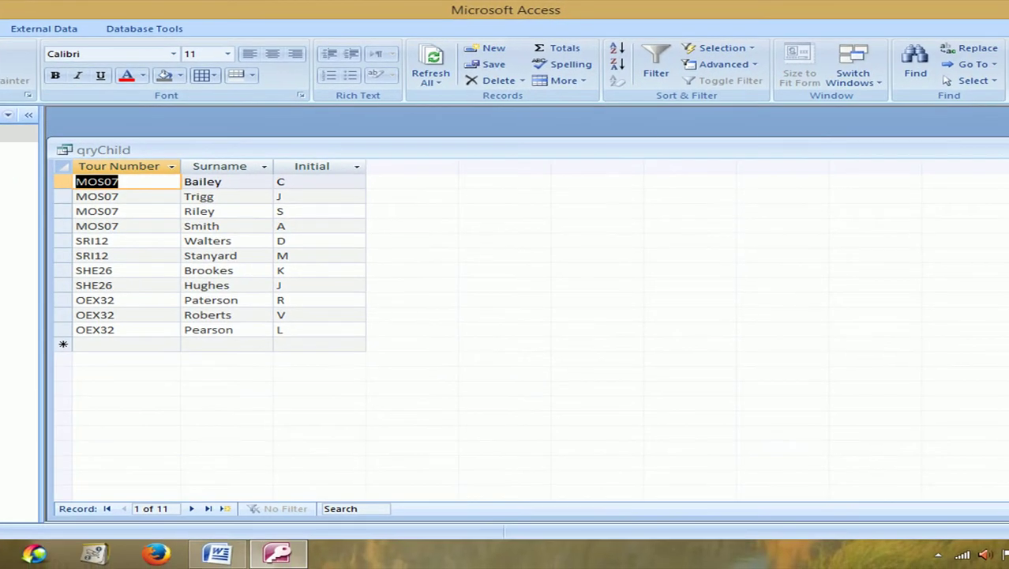
Close qryChild and start a maximized query design with the CLIENT table, its field list fully expanded
{"action": "key", "text": "ctrl+w"}
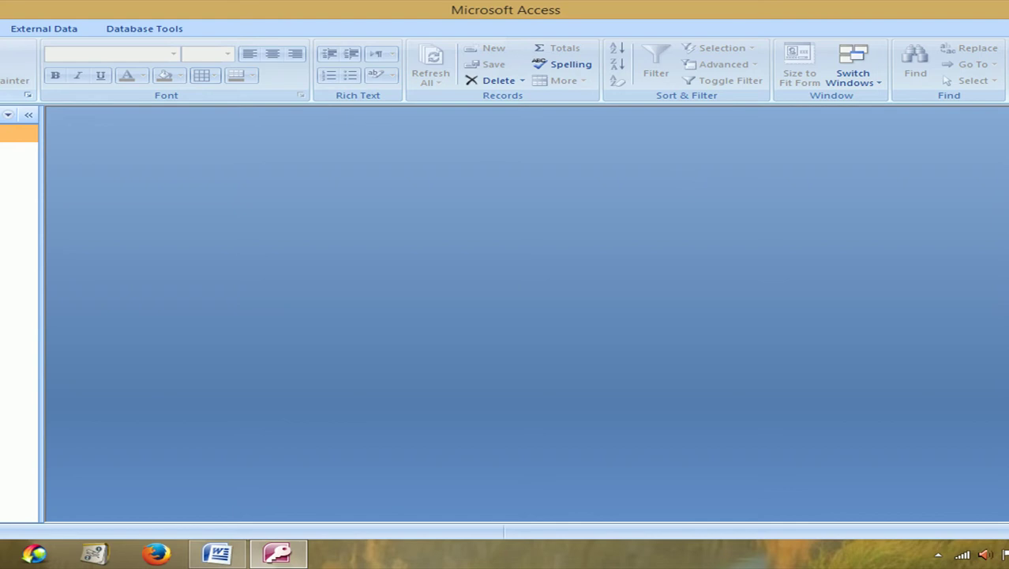
{"action": "left_click", "coordinate": [4, 28]}
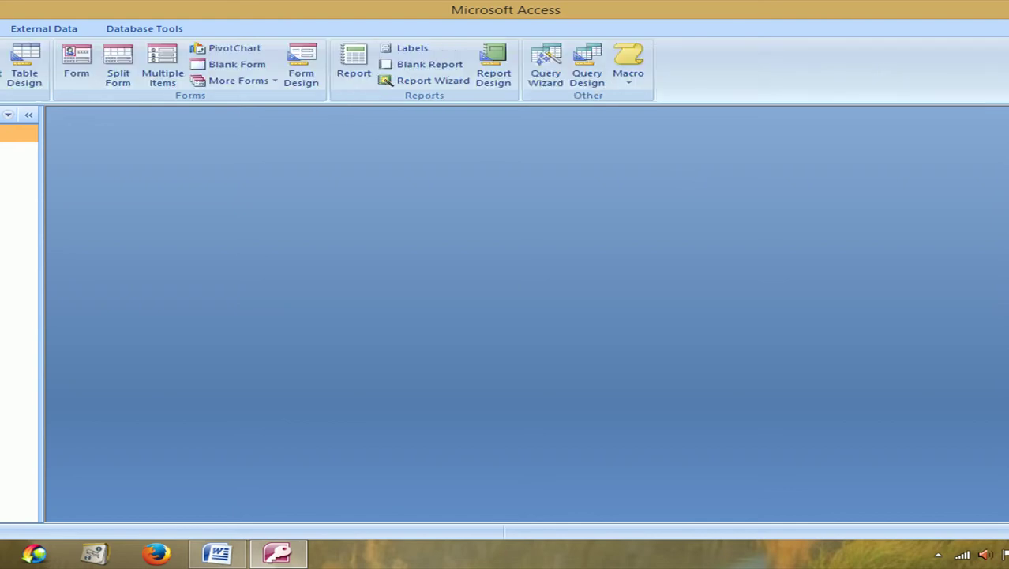
{"action": "left_click", "coordinate": [595, 84]}
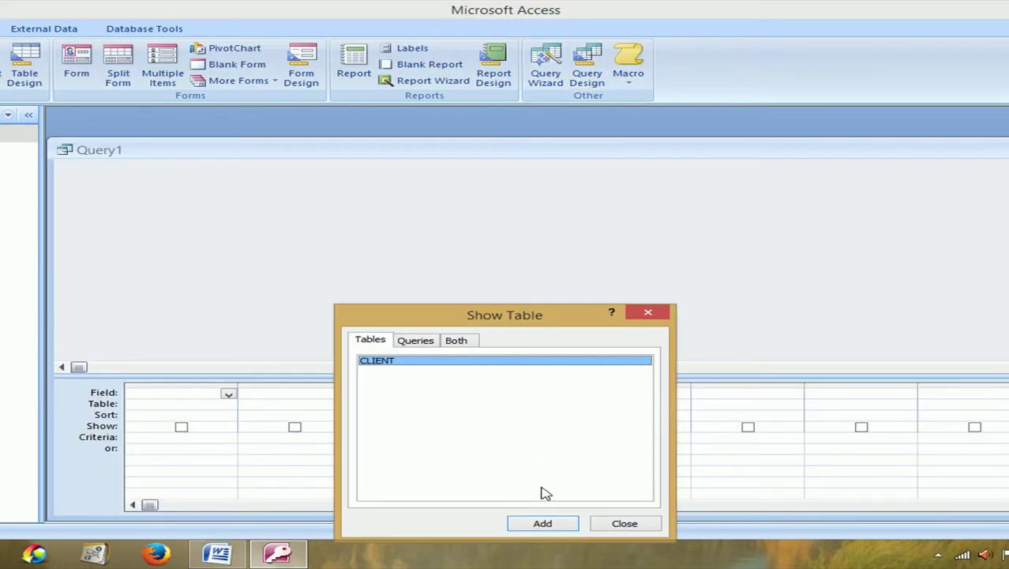
{"action": "left_click", "coordinate": [545, 523]}
{"action": "left_click", "coordinate": [648, 314]}
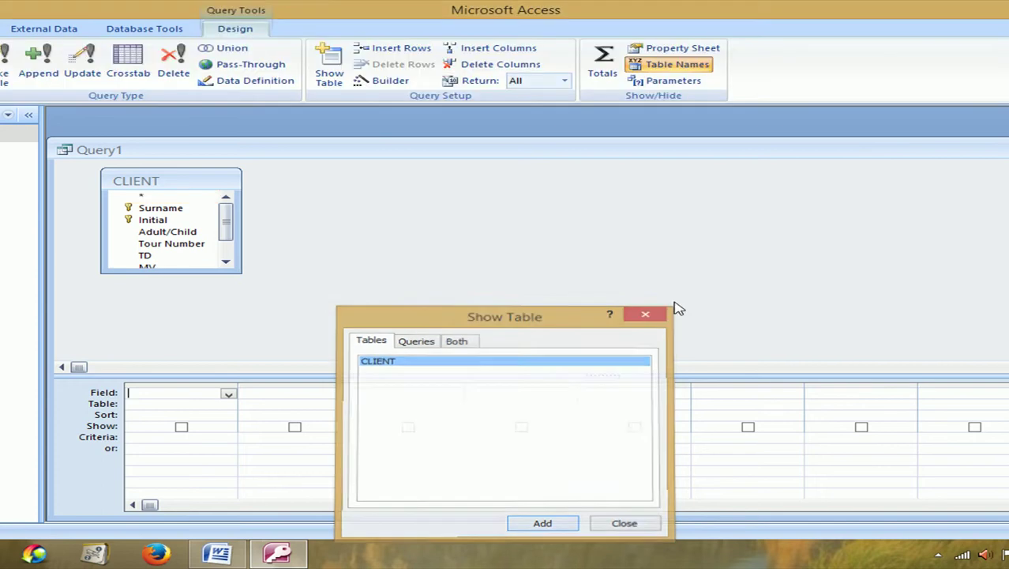
{"action": "double_click", "coordinate": [646, 150]}
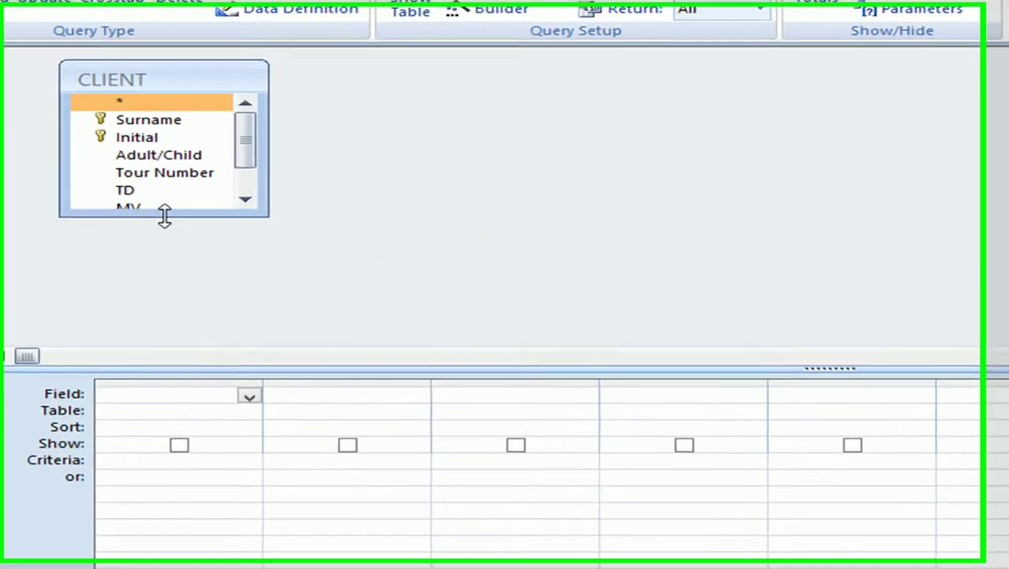
{"action": "left_click_drag", "start_coordinate": [163, 221], "coordinate": [176, 296]}
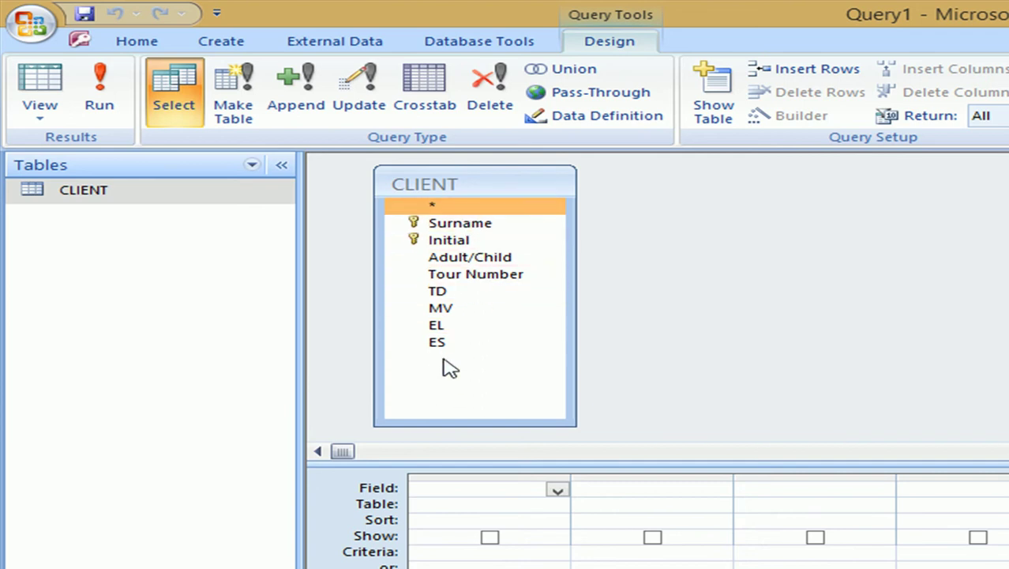
Add Surname, Initial, Tour Number, TD, MV, EL and ES to the grid and begin the ES criterion
{"action": "double_click", "coordinate": [472, 225]}
{"action": "double_click", "coordinate": [469, 239]}
{"action": "double_click", "coordinate": [462, 274]}
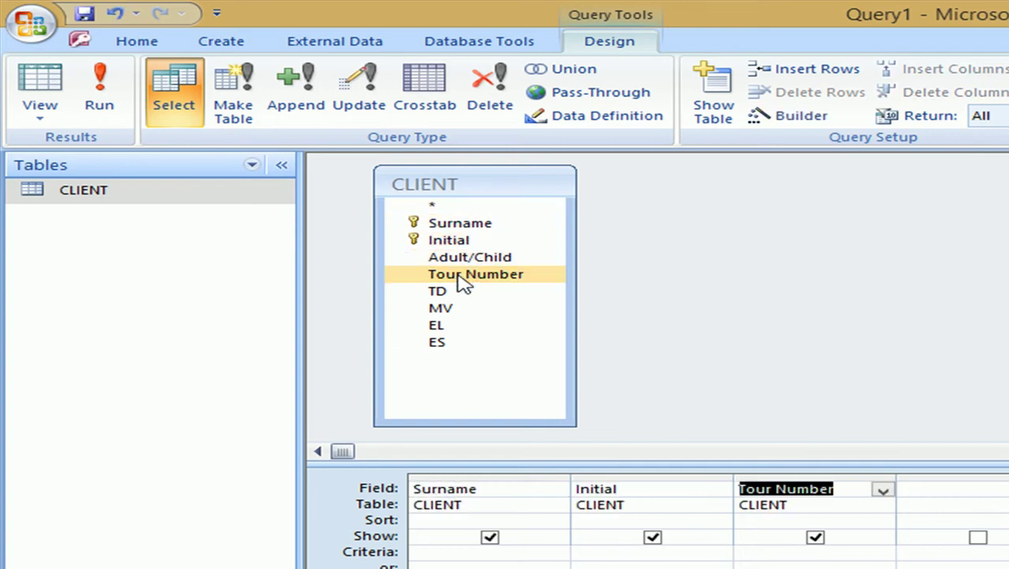
{"action": "double_click", "coordinate": [451, 291]}
{"action": "double_click", "coordinate": [429, 306]}
{"action": "double_click", "coordinate": [421, 322]}
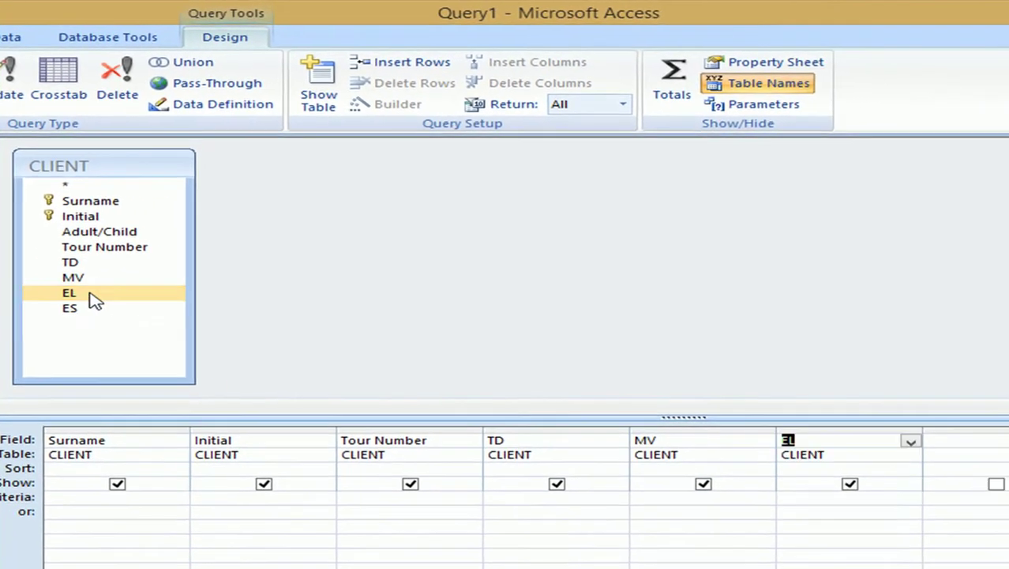
{"action": "double_click", "coordinate": [418, 339]}
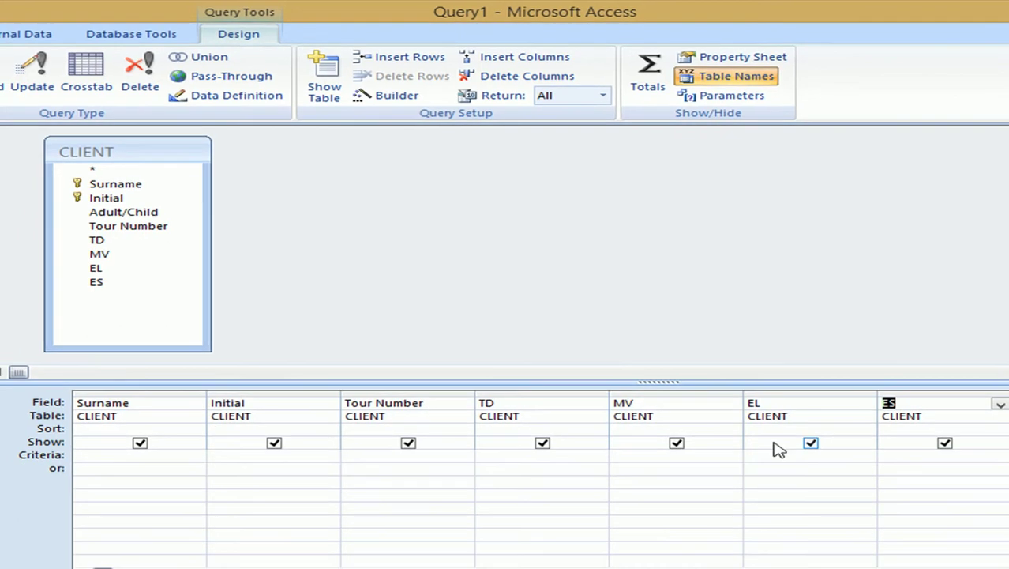
{"action": "left_click", "coordinate": [938, 455]}
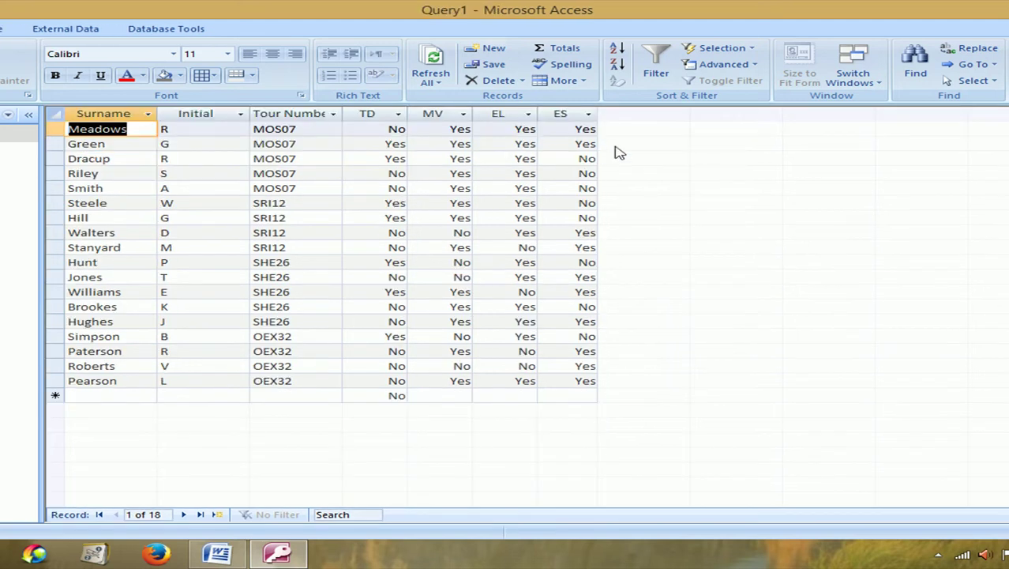
Shrink the Access window, autofit the Tour Number column and select the Pearson record
{"action": "key", "text": "super+Down"}
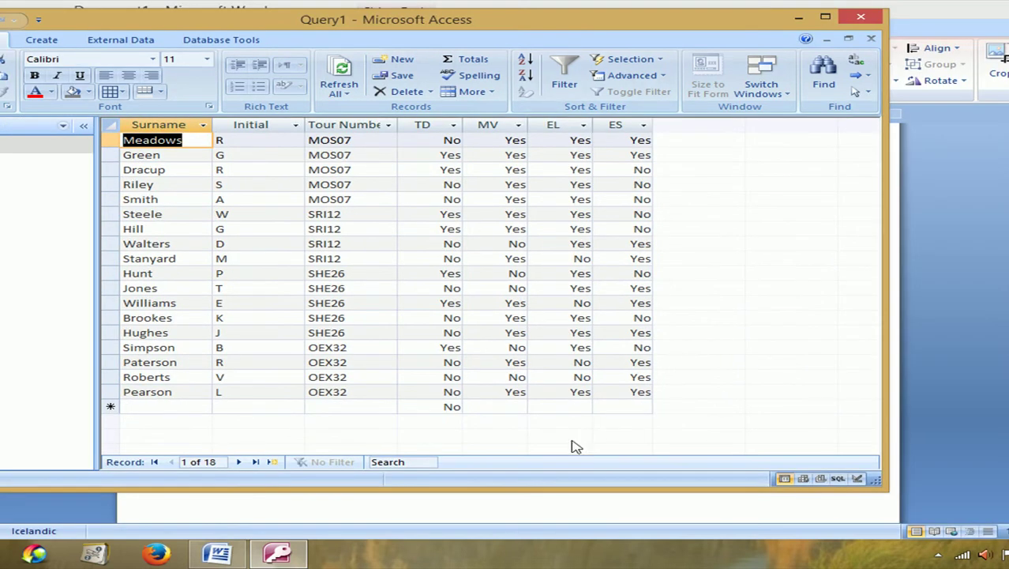
{"action": "left_click_drag", "start_coordinate": [557, 490], "coordinate": [551, 452]}
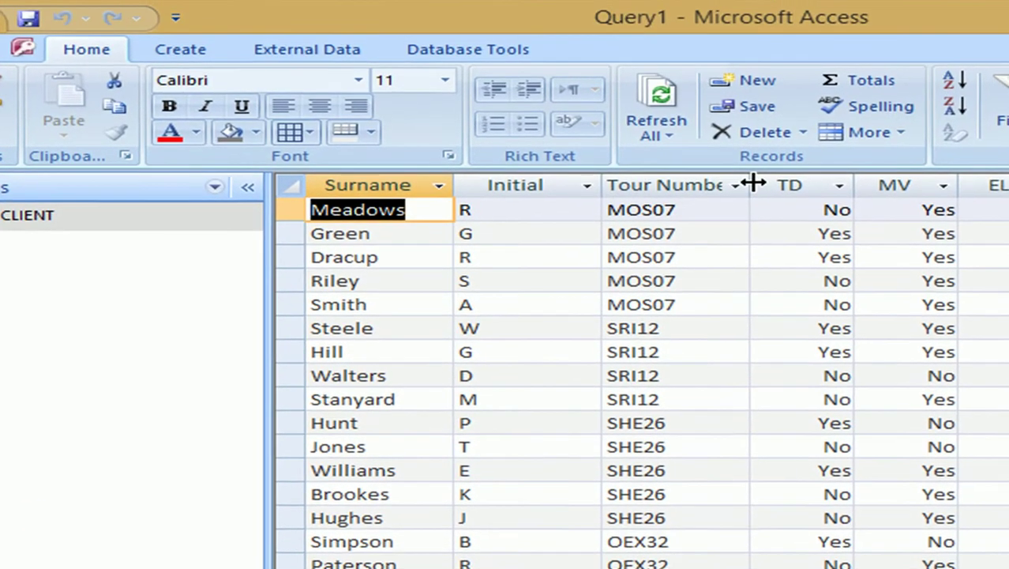
{"action": "double_click", "coordinate": [750, 184]}
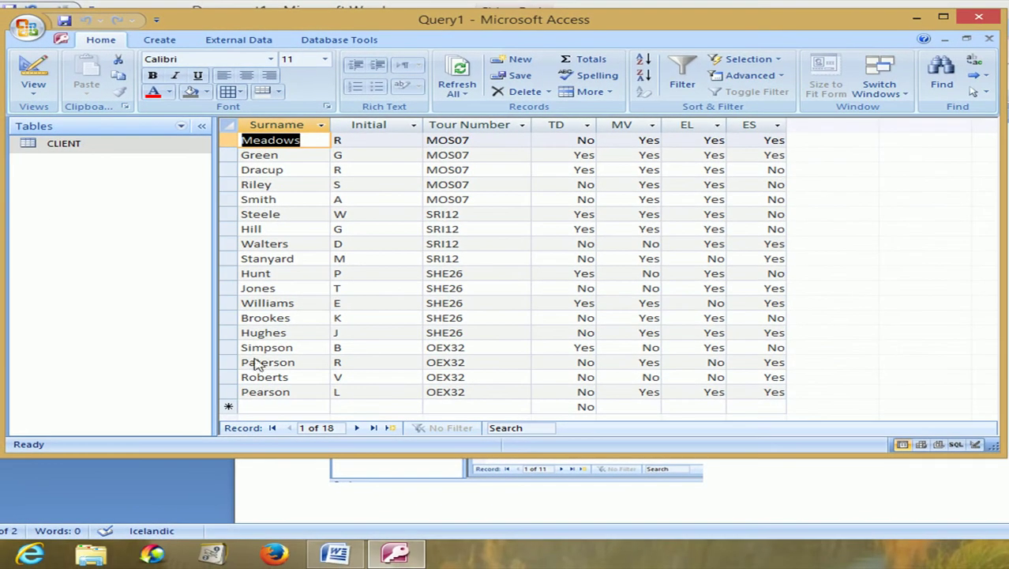
{"action": "left_click", "coordinate": [230, 392]}
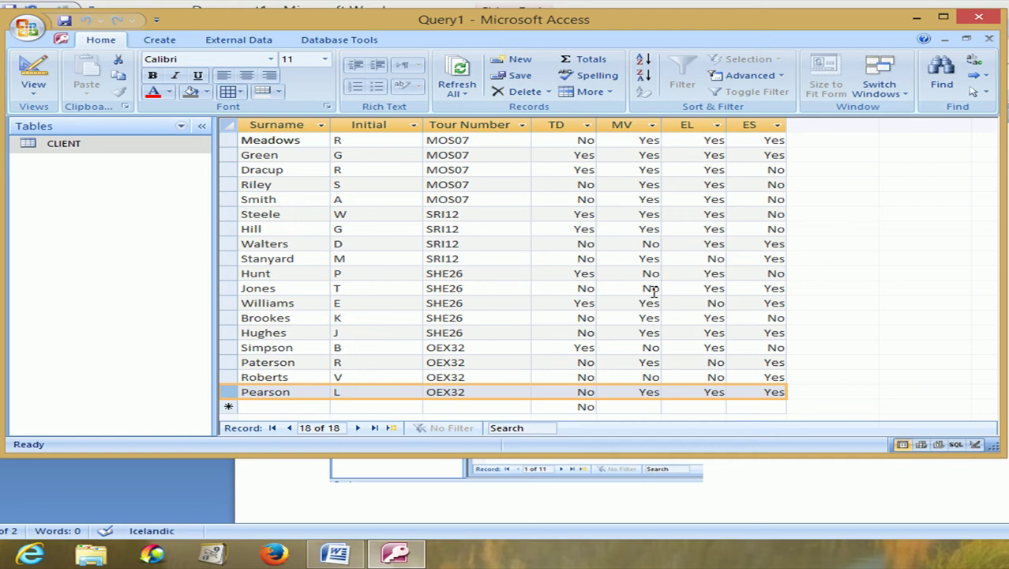
Paste the Query1 results screenshot at the top of page 2 in Word
{"action": "left_click", "coordinate": [917, 16]}
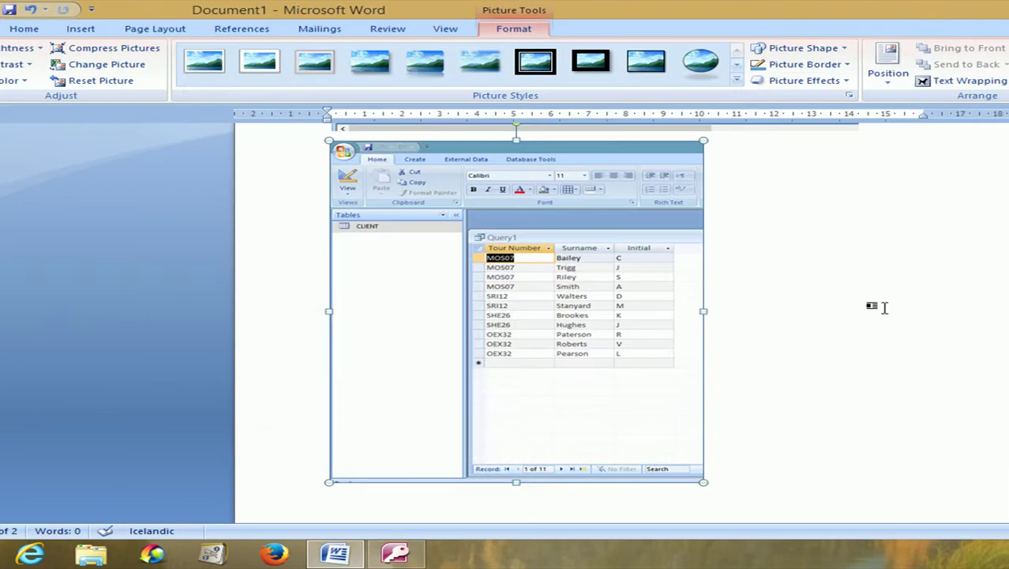
{"action": "left_click", "coordinate": [820, 451]}
{"action": "scroll", "coordinate": [820, 451], "scroll_direction": "down", "scroll_amount": 4}
{"action": "left_click", "coordinate": [329, 466]}
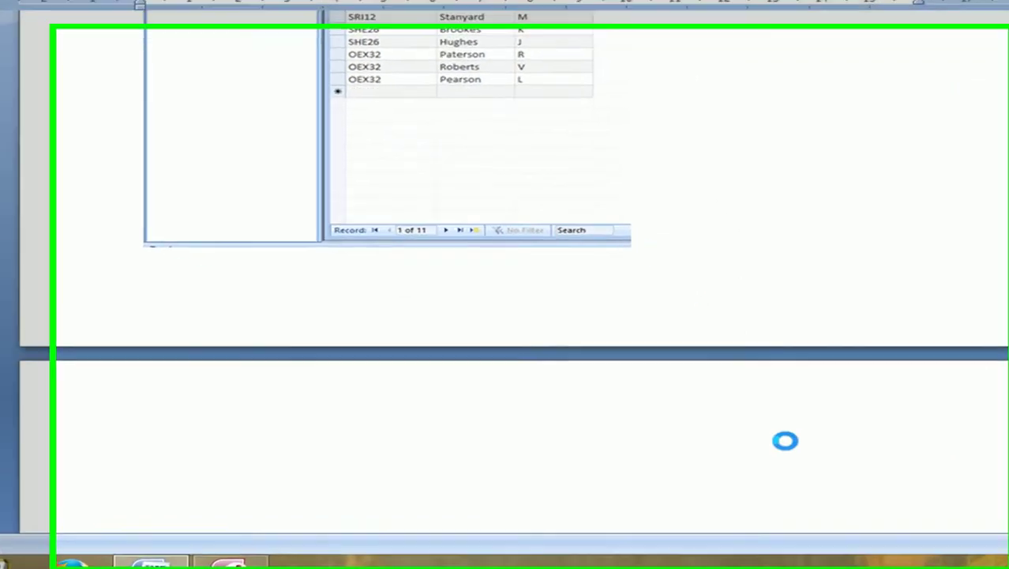
{"action": "key", "text": "ctrl+v"}
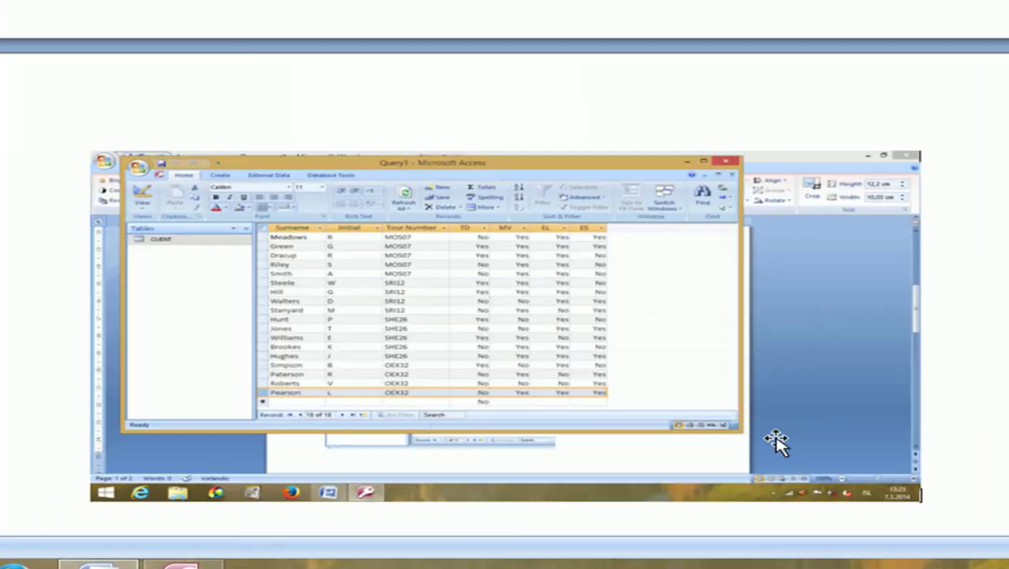
Crop the right side, bottom taskbar strip and left edge off the screenshot
{"action": "left_click", "coordinate": [594, 272]}
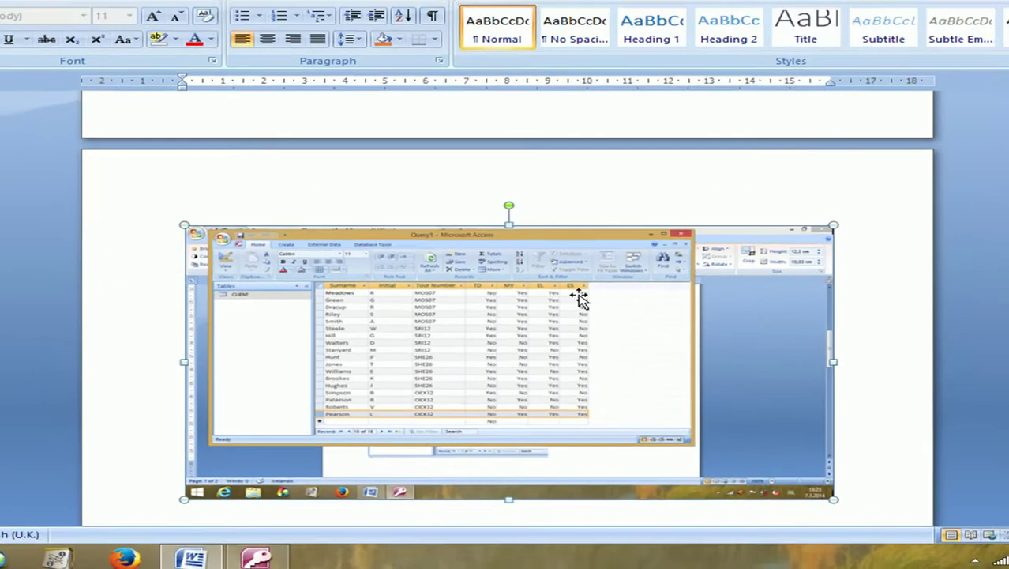
{"action": "left_click", "coordinate": [397, 27]}
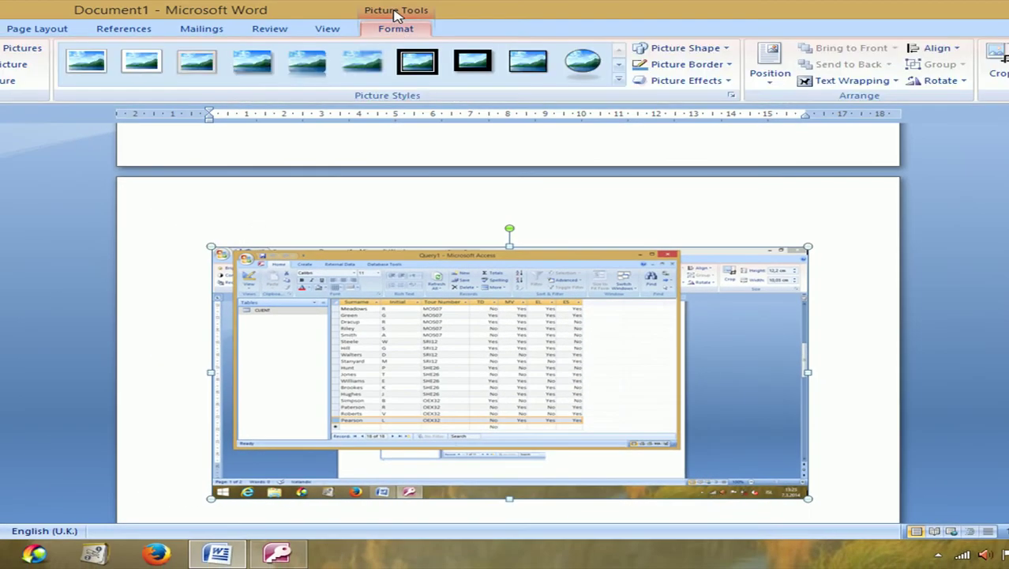
{"action": "left_click", "coordinate": [996, 62]}
{"action": "left_click_drag", "start_coordinate": [806, 371], "coordinate": [600, 371]}
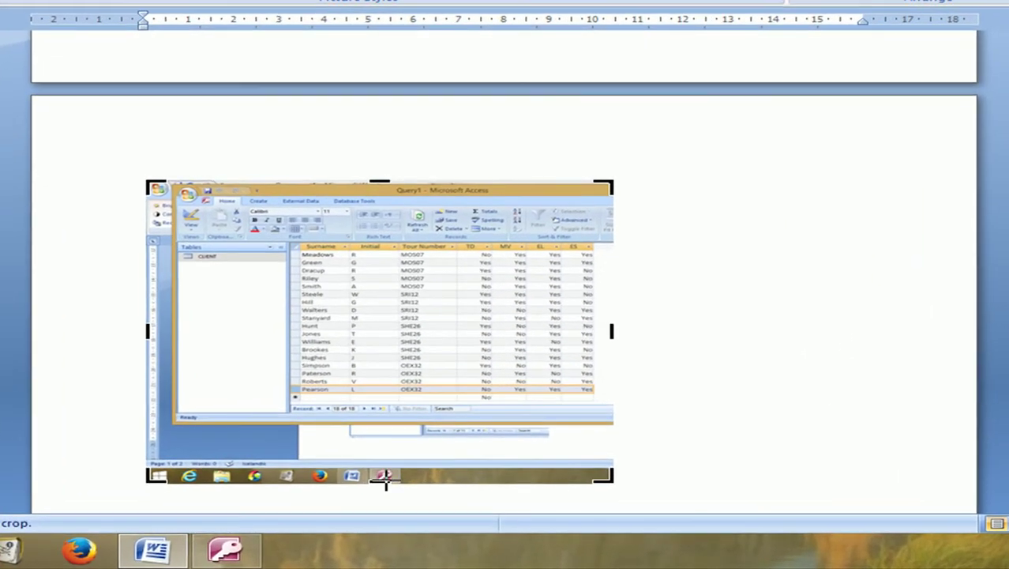
{"action": "left_click_drag", "start_coordinate": [386, 484], "coordinate": [383, 417]}
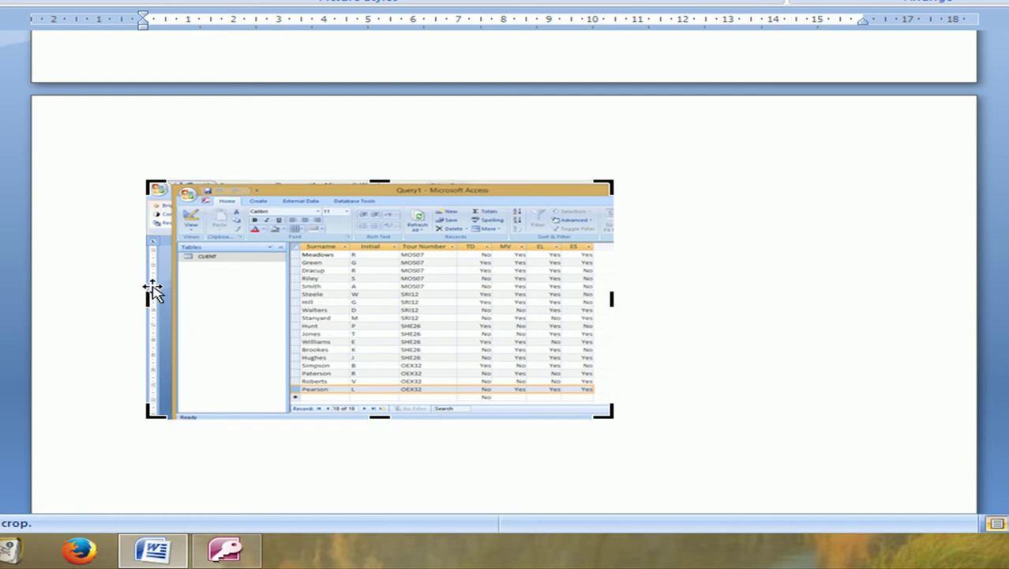
{"action": "left_click_drag", "start_coordinate": [146, 298], "coordinate": [173, 300]}
{"action": "left_click", "coordinate": [760, 329]}
Enlarge the cropped screenshot on the page
{"action": "left_click", "coordinate": [503, 359]}
{"action": "left_click_drag", "start_coordinate": [586, 418], "coordinate": [822, 529]}
{"action": "scroll", "coordinate": [888, 391], "scroll_direction": "down", "scroll_amount": 2}
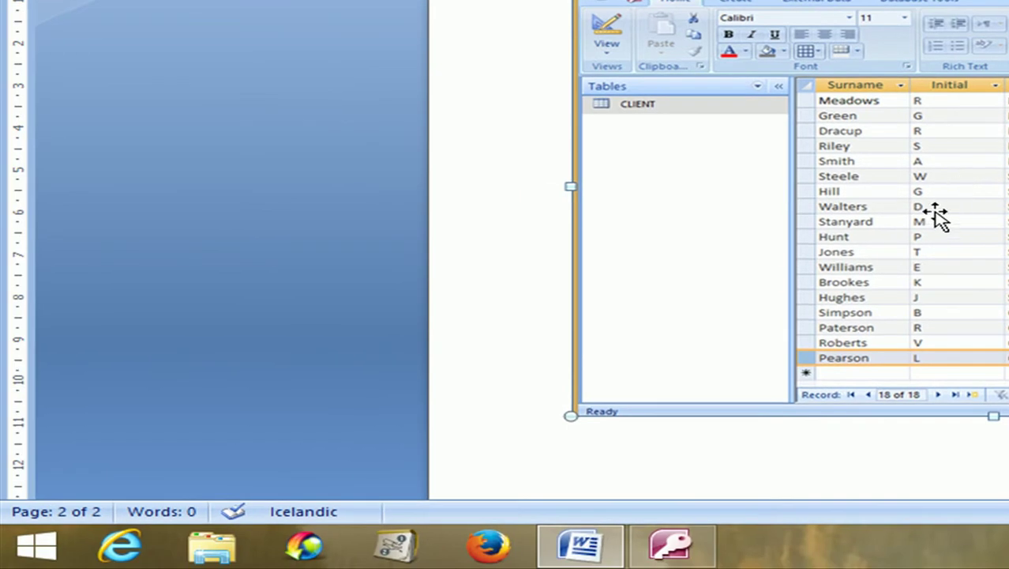
{"action": "mouse_move", "coordinate": [686, 563]}
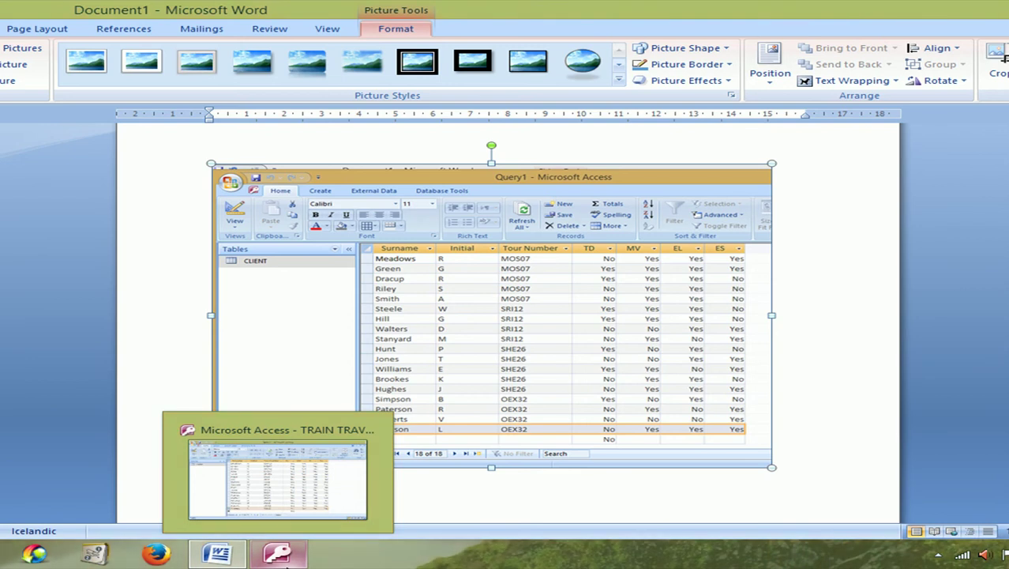
Show the desktop and open the HOTELS text file in Notepad
{"action": "key", "text": "super+d"}
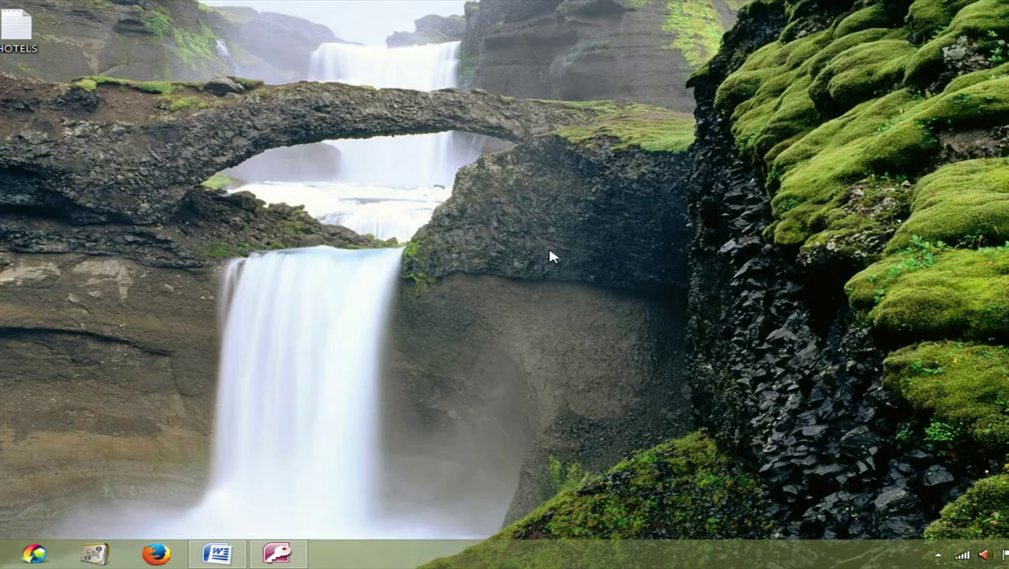
{"action": "double_click", "coordinate": [16, 28]}
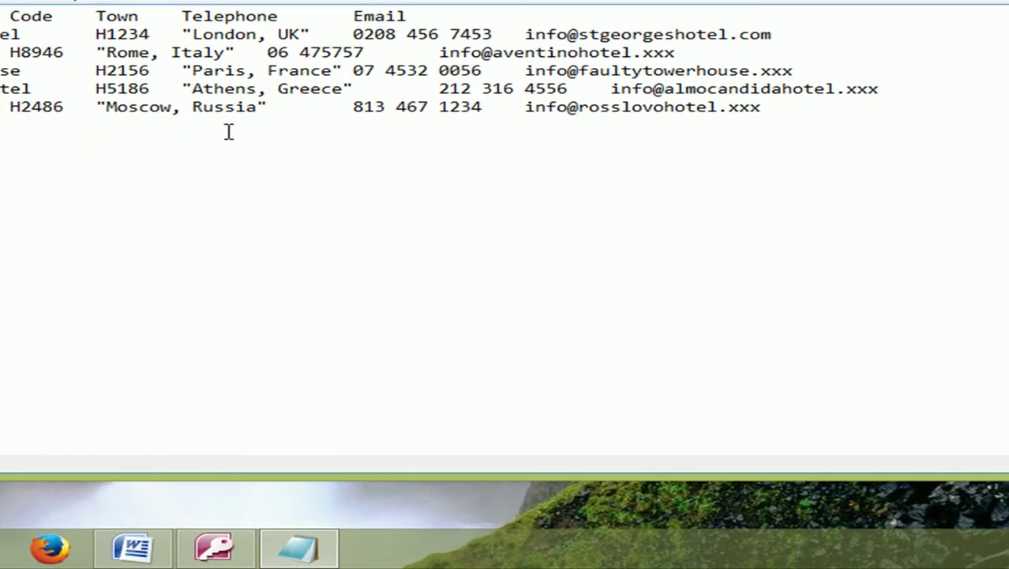
Bring Access back maximized and close Query1, saving it as qryELorES
{"action": "left_click", "coordinate": [214, 547]}
{"action": "left_click", "coordinate": [869, 11]}
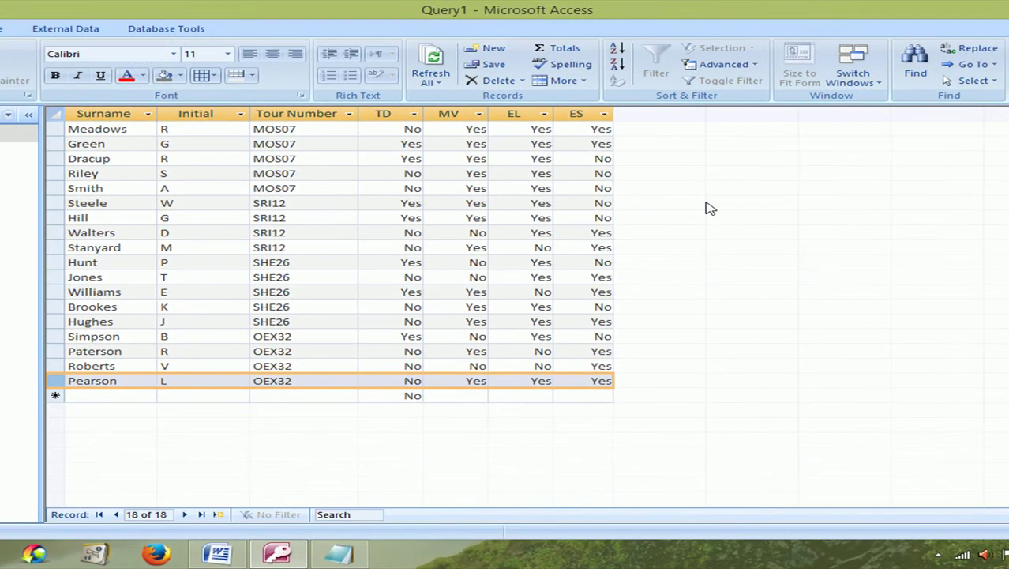
{"action": "left_click", "coordinate": [1001, 28]}
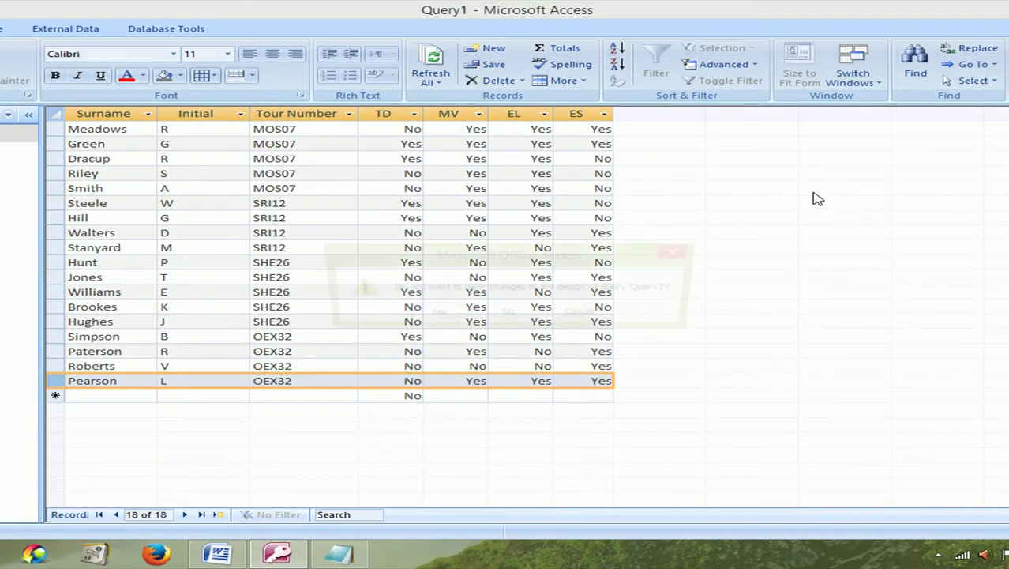
{"action": "left_click", "coordinate": [449, 316]}
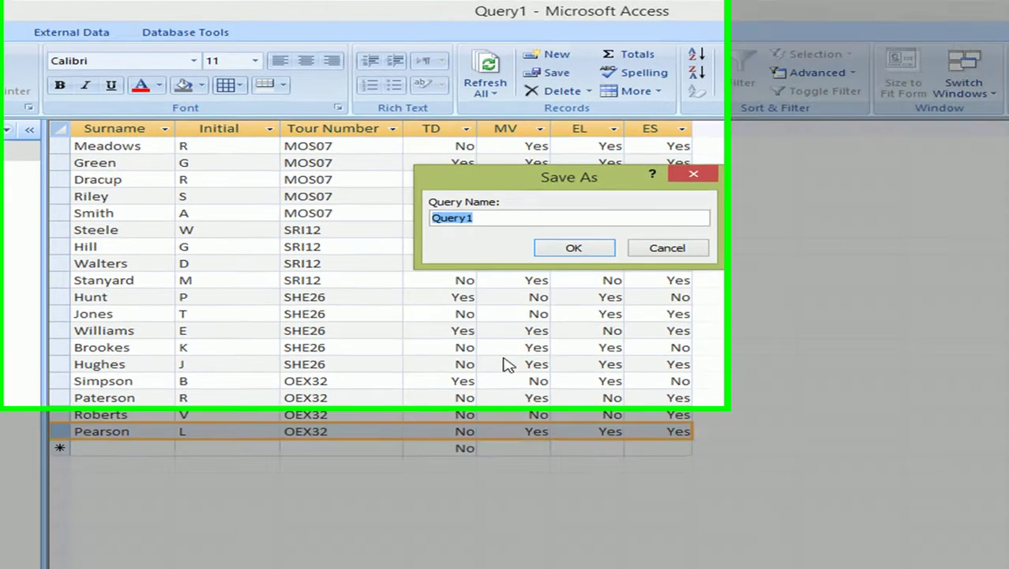
{"action": "type", "text": "qryE"}
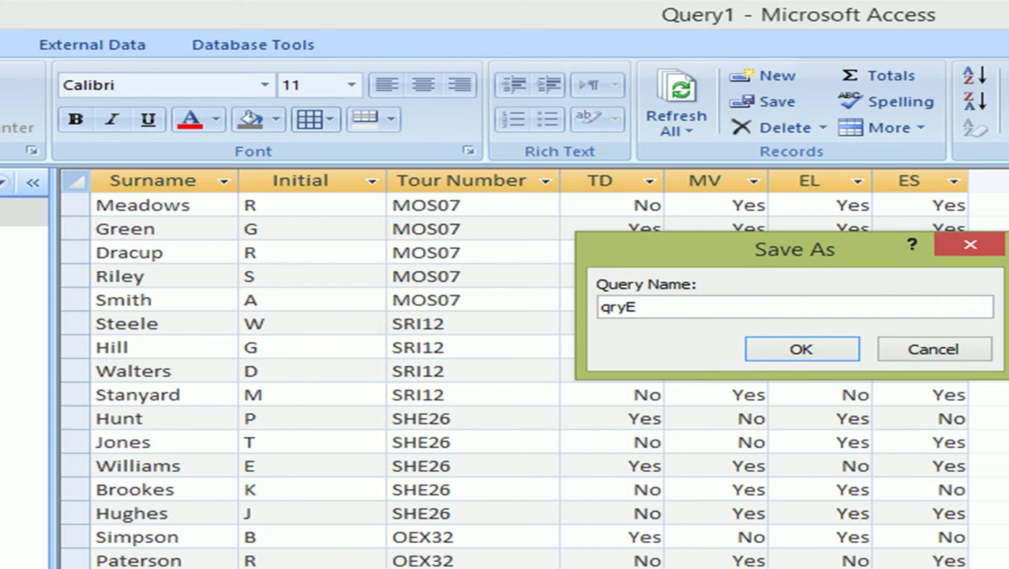
{"action": "type", "text": "LorES"}
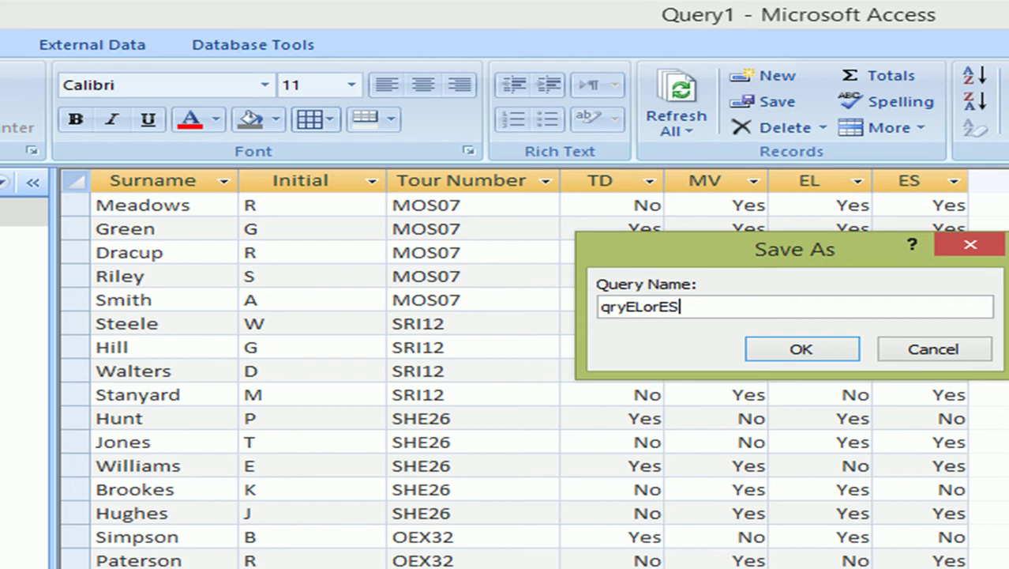
{"action": "left_click", "coordinate": [799, 353]}
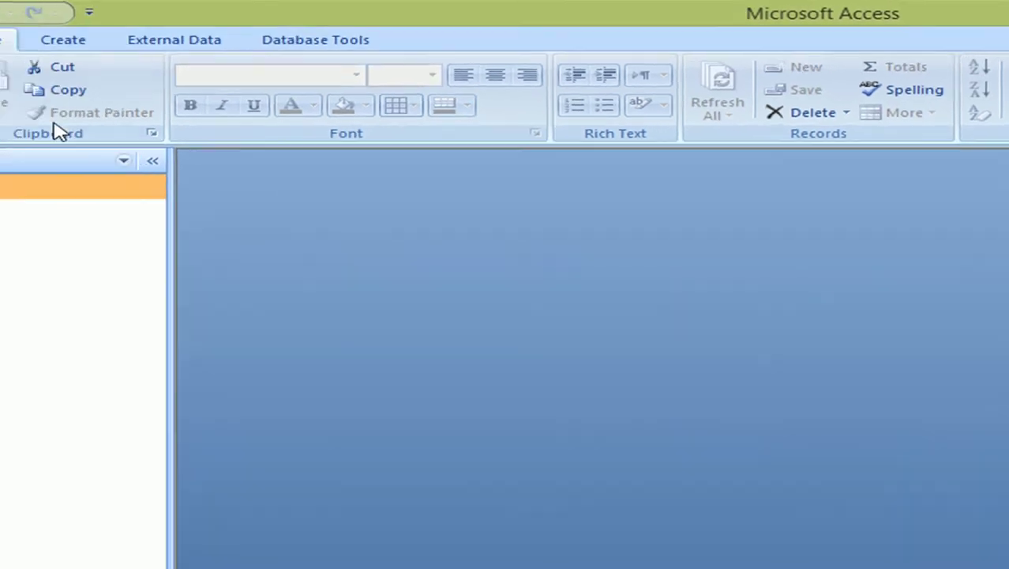
Create a new blank table and save it as tblHotels in Design view
{"action": "left_click", "coordinate": [166, 37]}
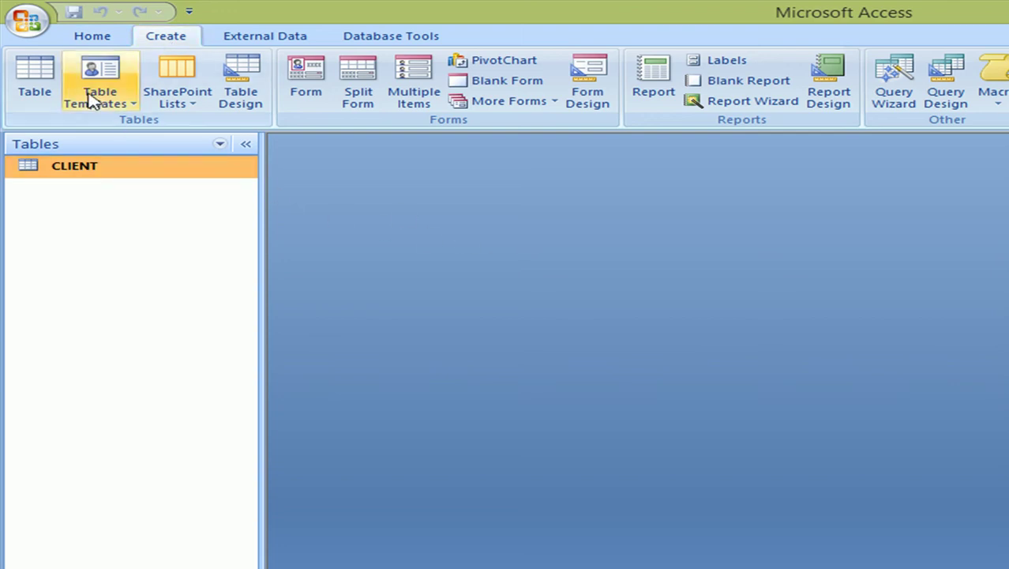
{"action": "left_click", "coordinate": [35, 79]}
{"action": "double_click", "coordinate": [768, 192]}
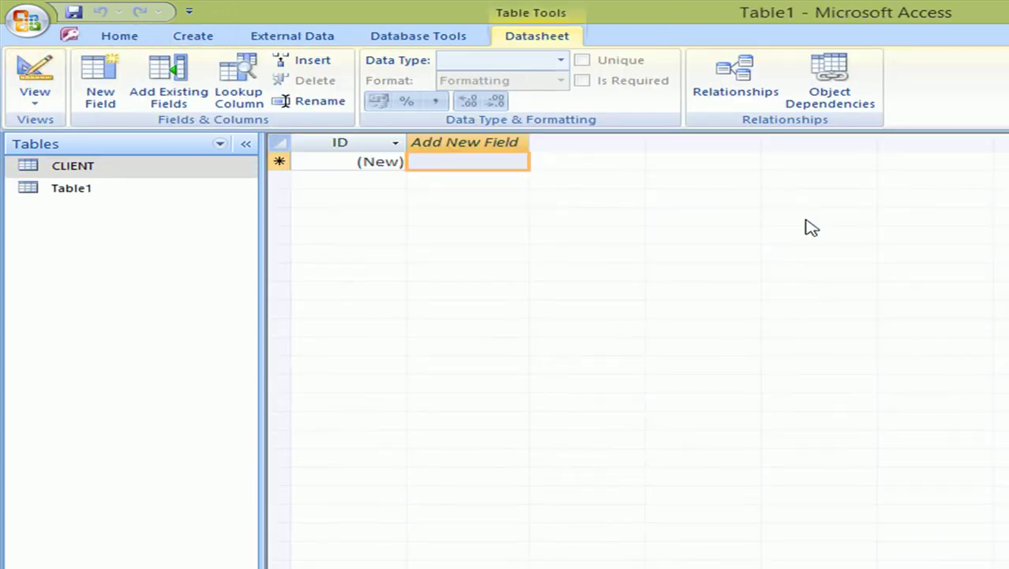
{"action": "left_click", "coordinate": [35, 75]}
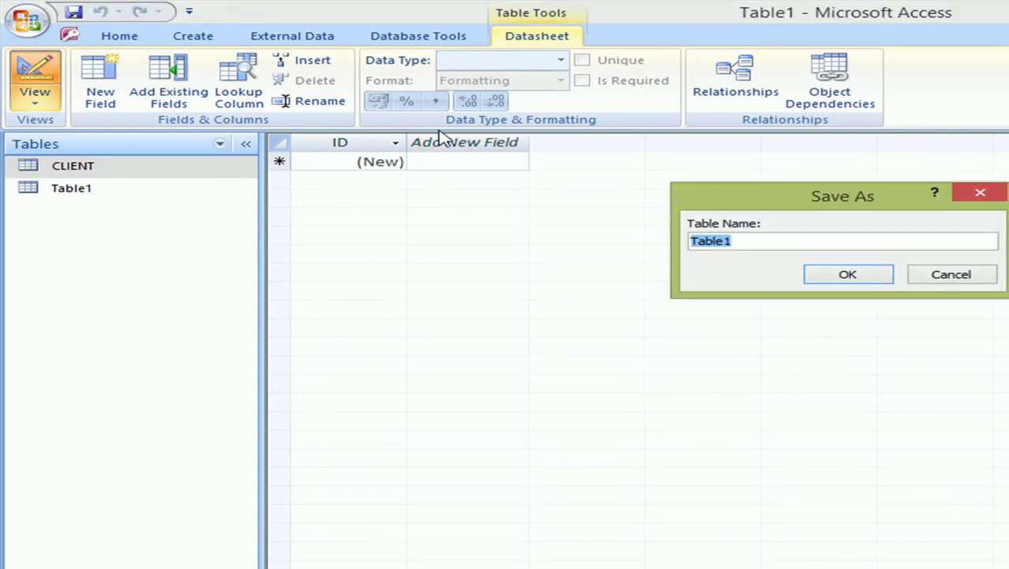
{"action": "type", "text": "tbl"}
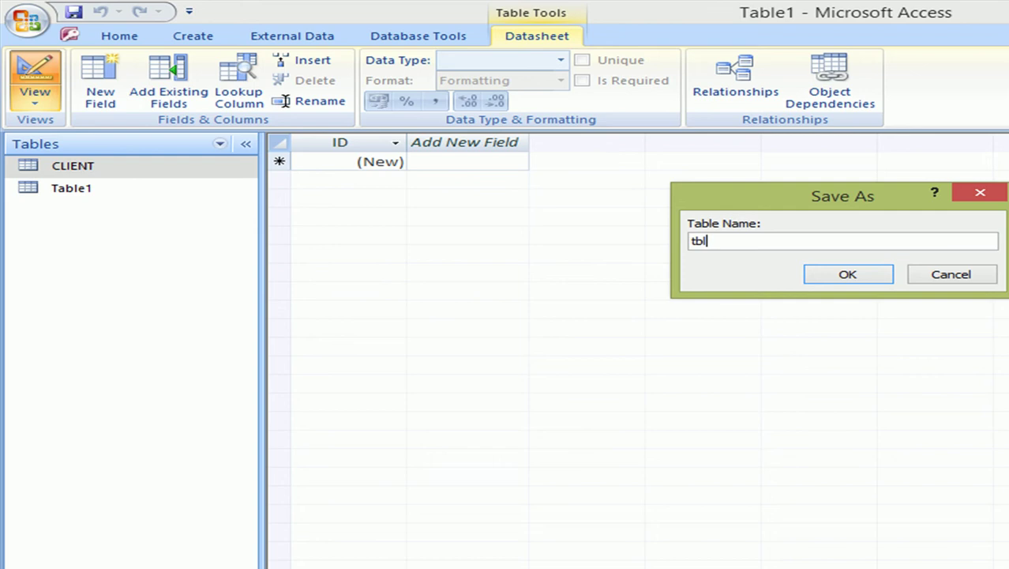
{"action": "type", "text": "Hotels"}
{"action": "key", "text": "Return"}
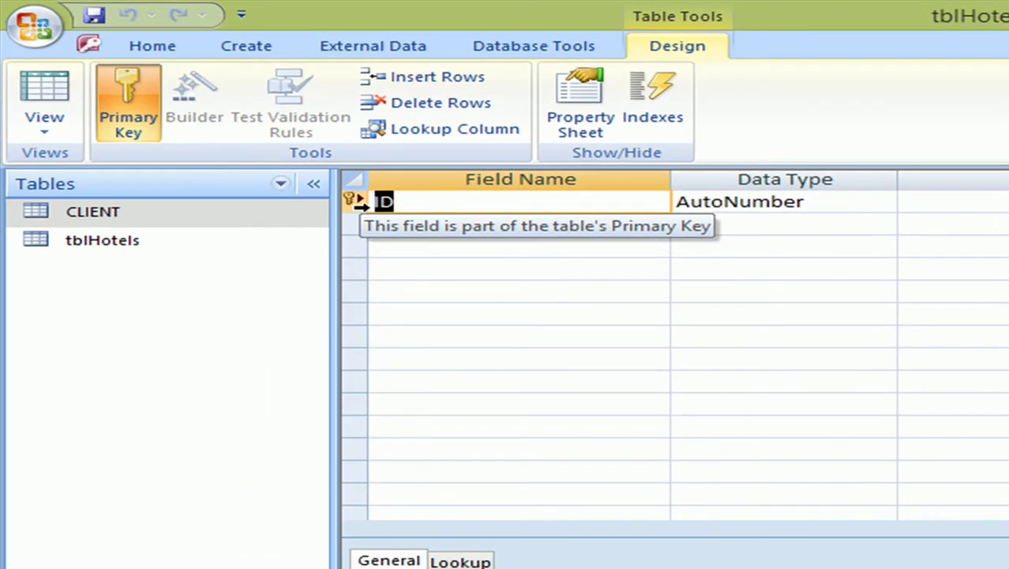
Add the HotelName field with the Text data type
{"action": "type", "text": "Hot"}
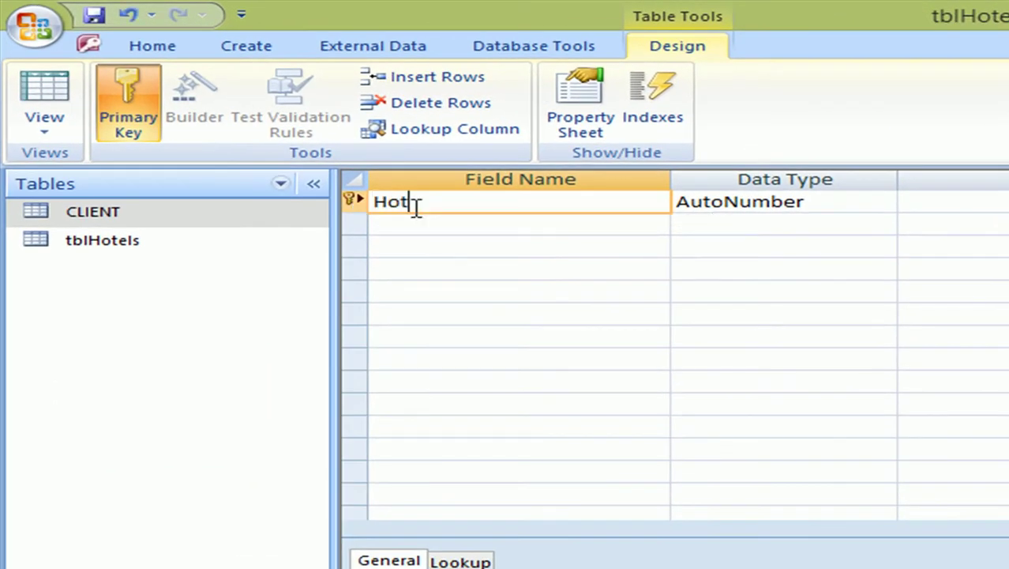
{"action": "type", "text": "elName"}
{"action": "key", "text": "Tab"}
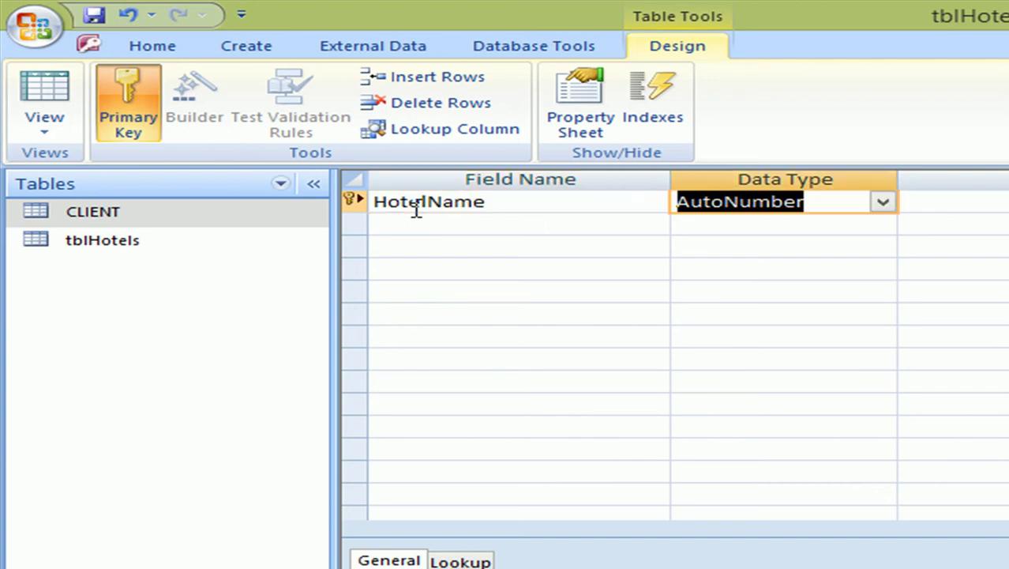
{"action": "left_click", "coordinate": [882, 204]}
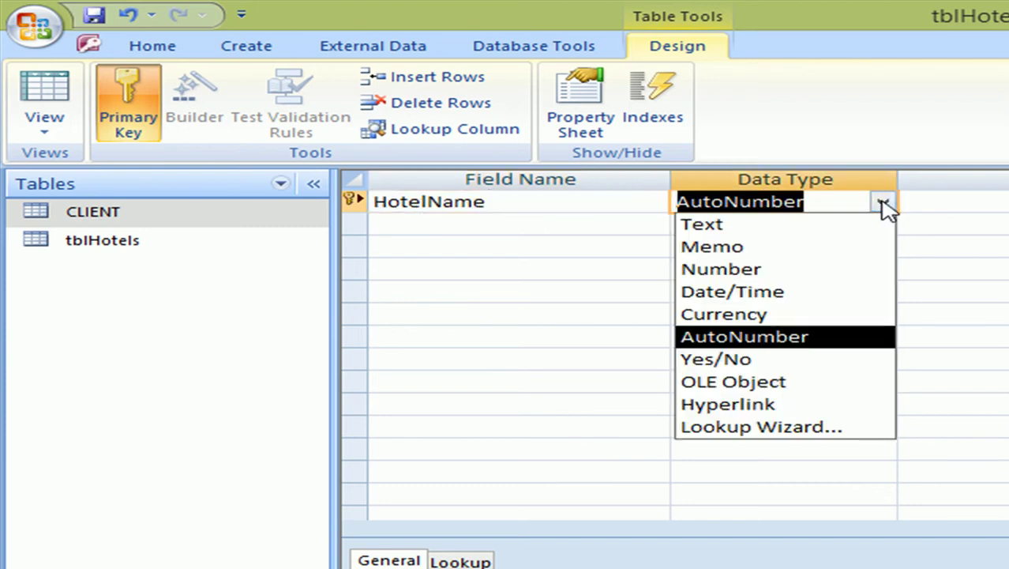
{"action": "left_click", "coordinate": [819, 227]}
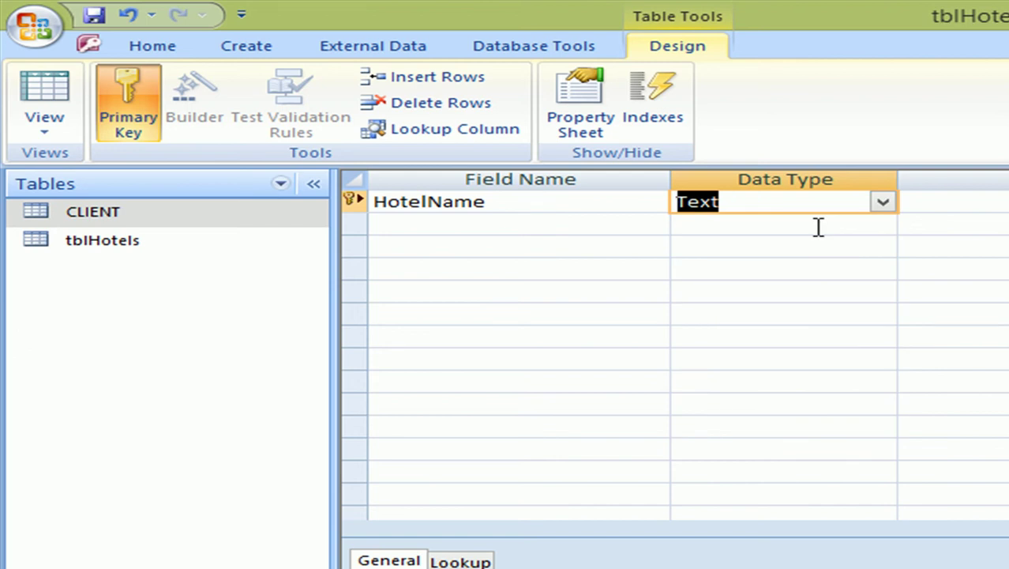
Add Code, Town, Telephone and Email fields, each keeping the Text type
{"action": "left_click", "coordinate": [552, 224]}
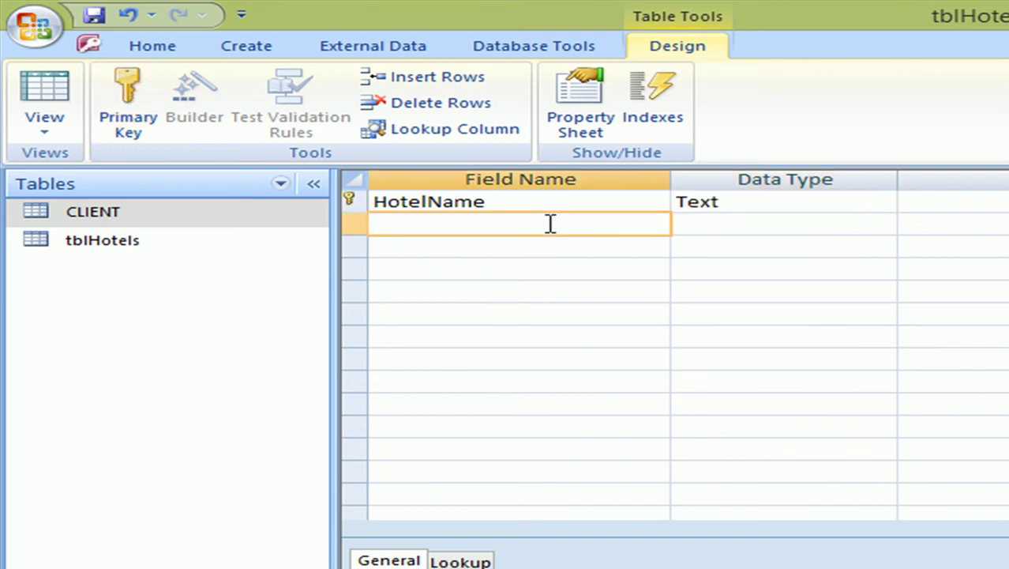
{"action": "type", "text": "Code"}
{"action": "key", "text": "Return"}
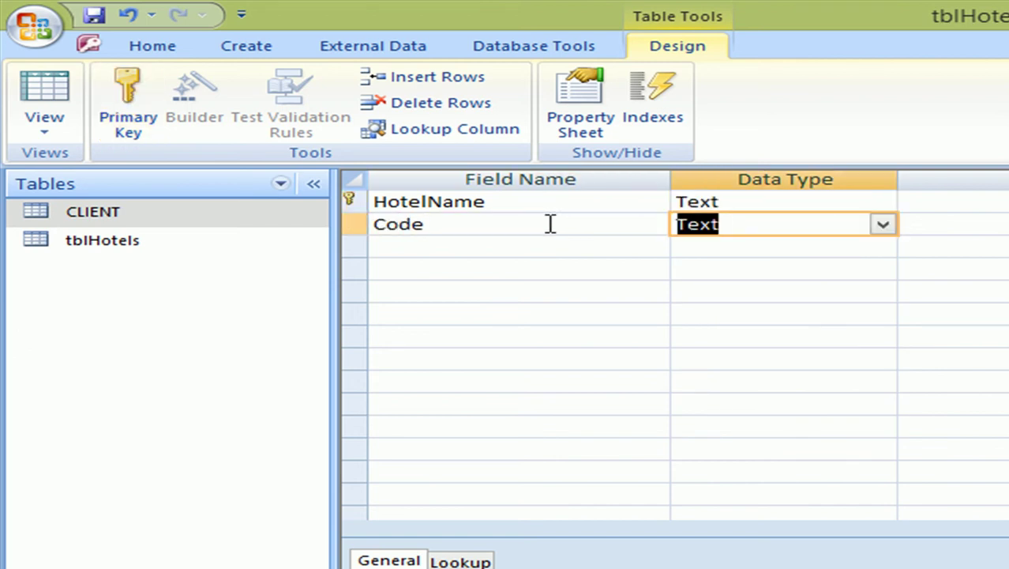
{"action": "key", "text": "Return"}
{"action": "key", "text": "Return"}
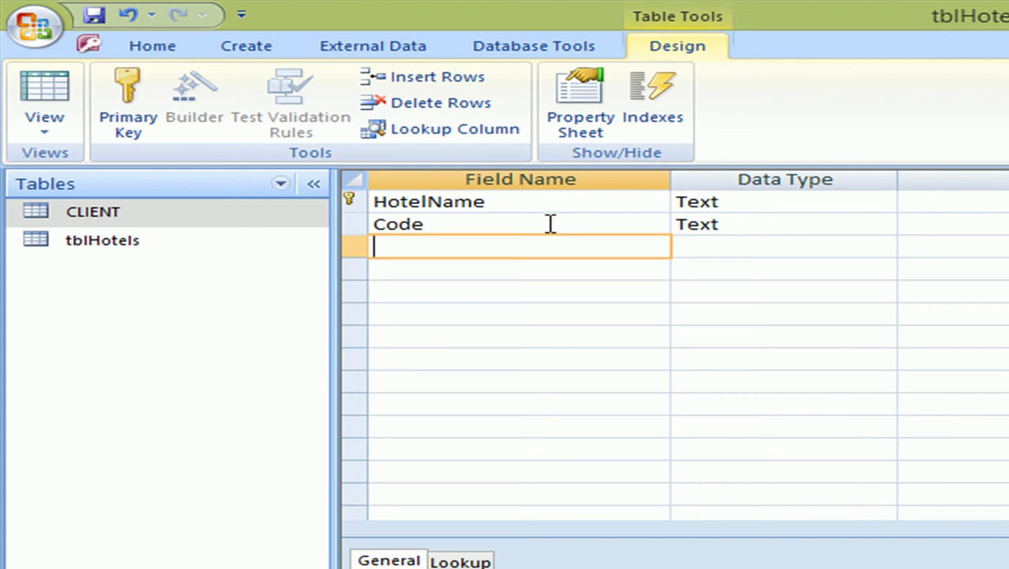
{"action": "type", "text": "Town"}
{"action": "key", "text": "Return"}
{"action": "key", "text": "Return"}
{"action": "key", "text": "Return"}
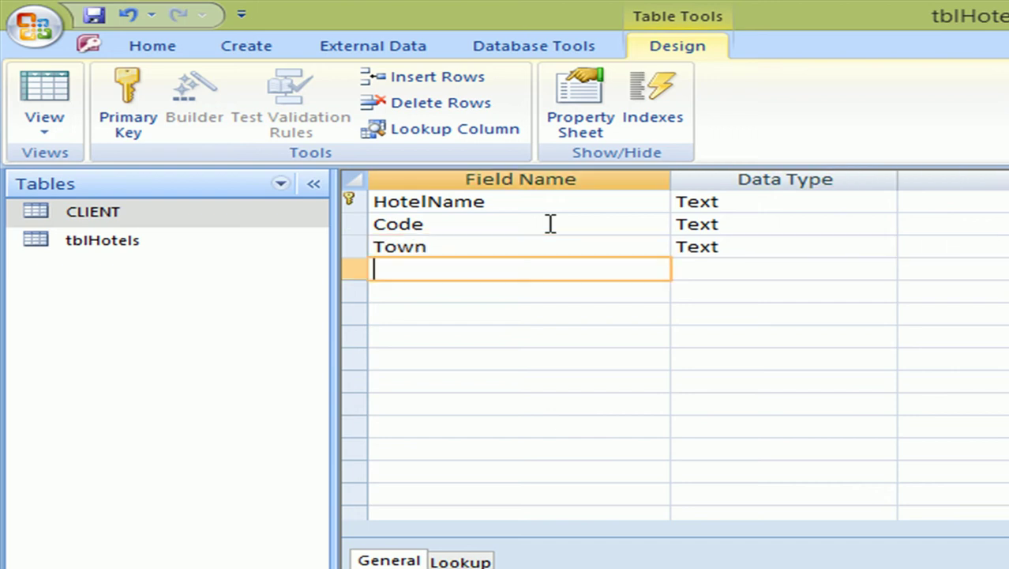
{"action": "type", "text": "Telepho"}
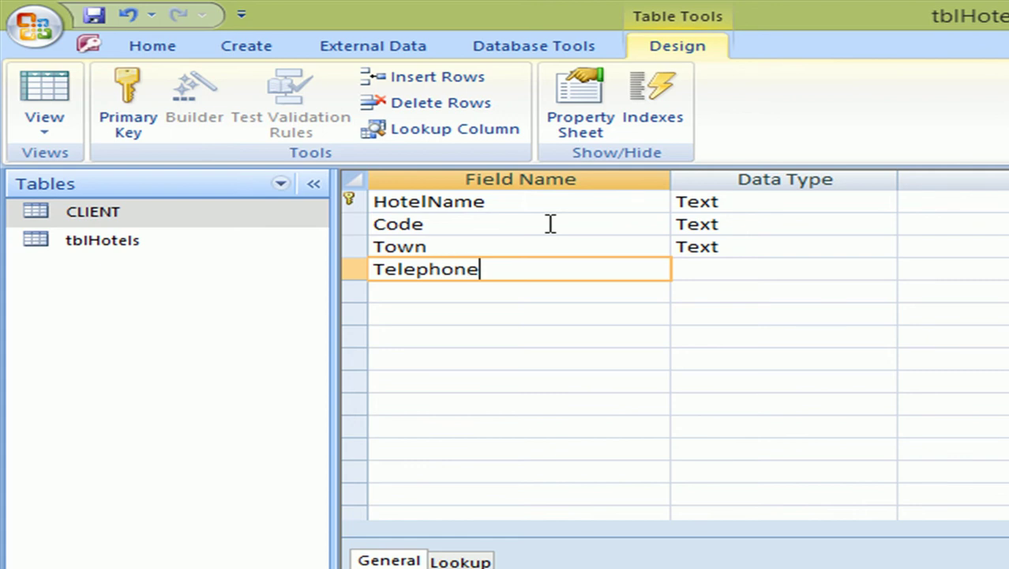
{"action": "type", "text": "ne"}
{"action": "key", "text": "Return"}
{"action": "key", "text": "Return"}
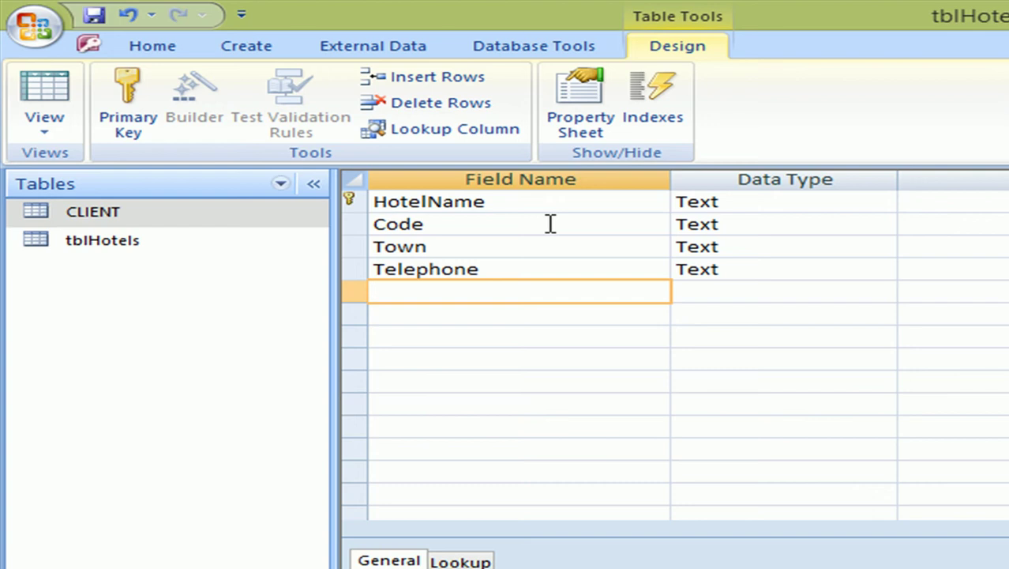
{"action": "type", "text": "Email"}
{"action": "key", "text": "Tab"}
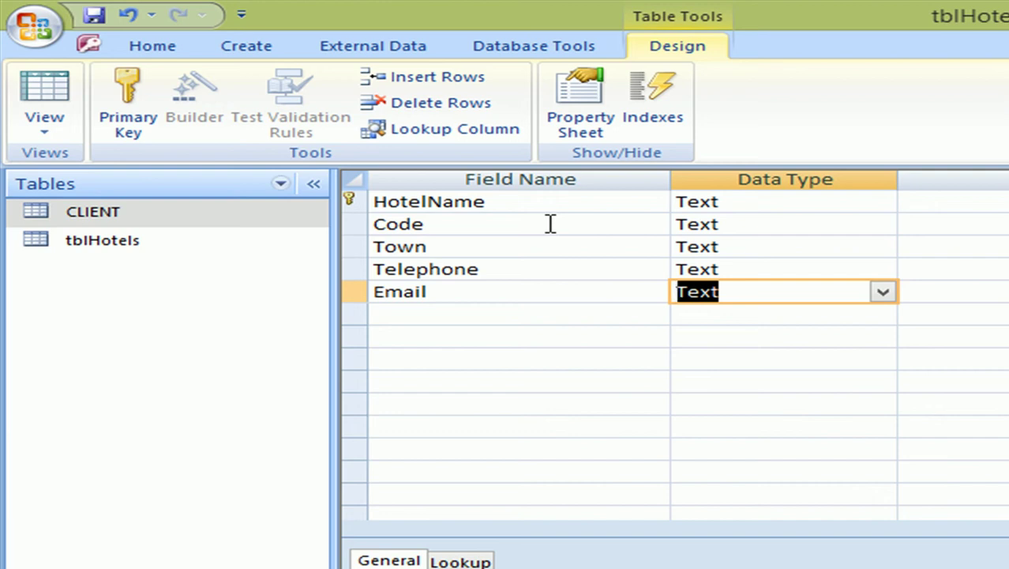
Review HotelName's data type list, leaving it set to Text
{"action": "left_click", "coordinate": [849, 207]}
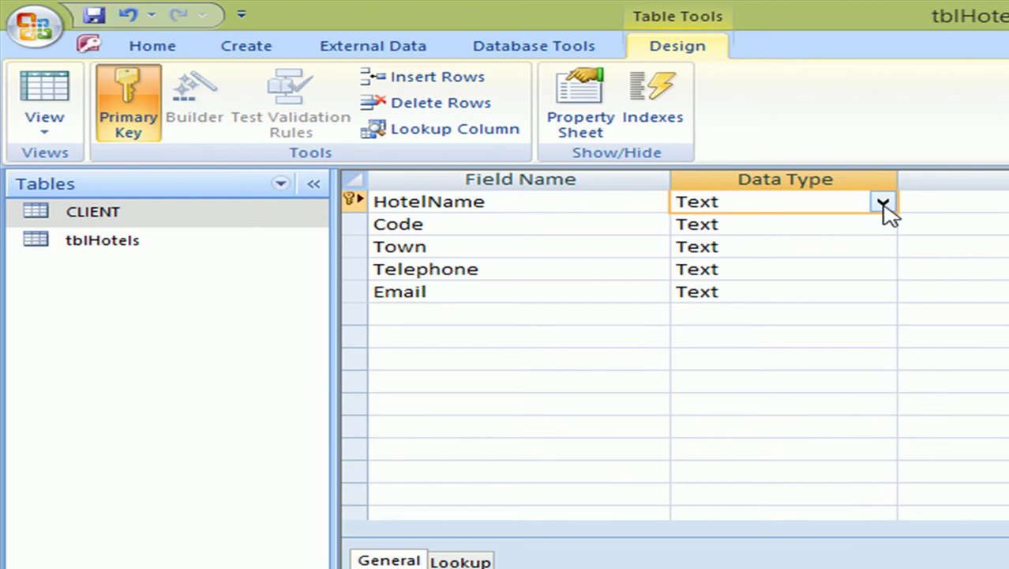
{"action": "left_click", "coordinate": [883, 204]}
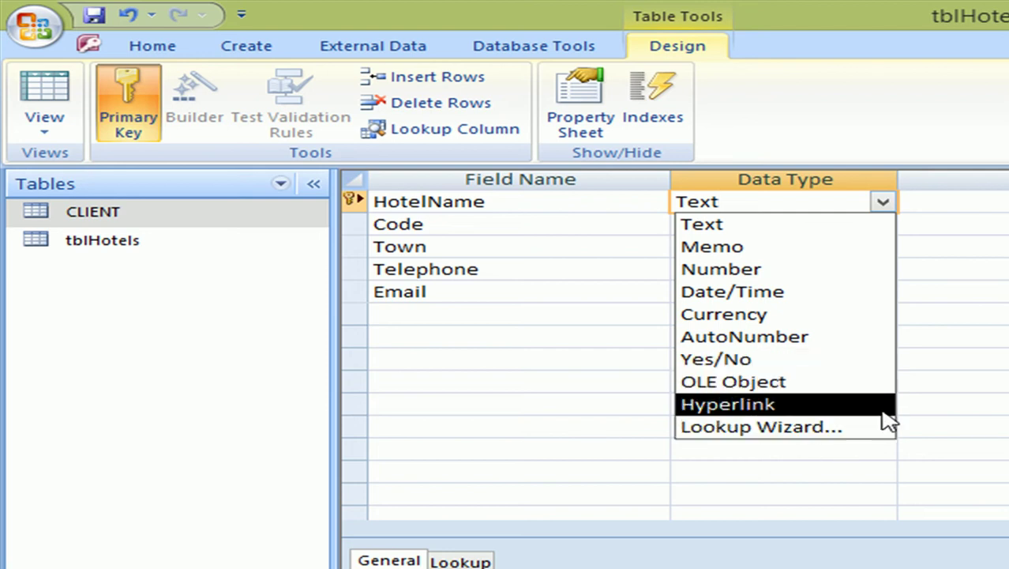
{"action": "left_click", "coordinate": [849, 199]}
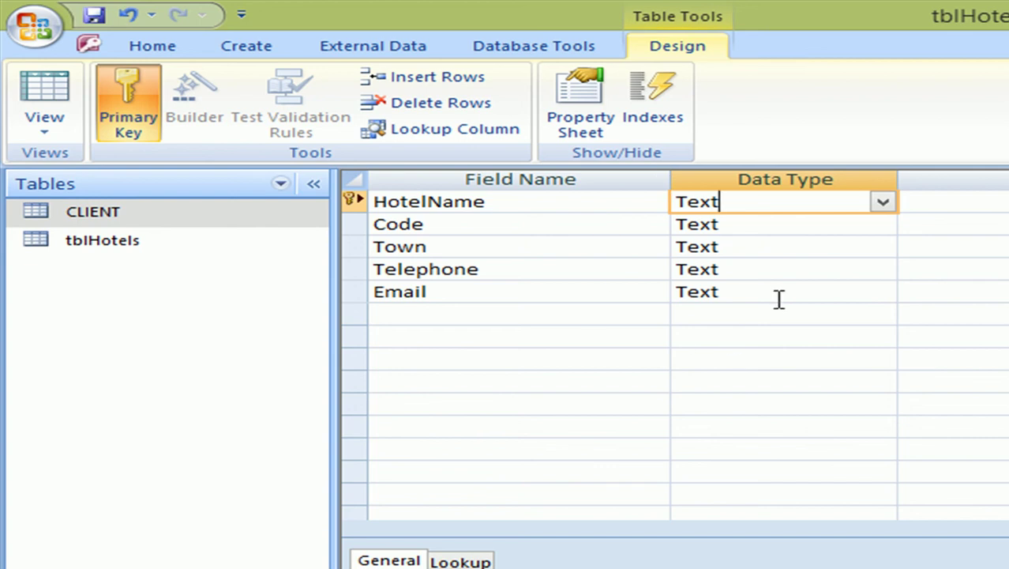
{"action": "left_click", "coordinate": [534, 204]}
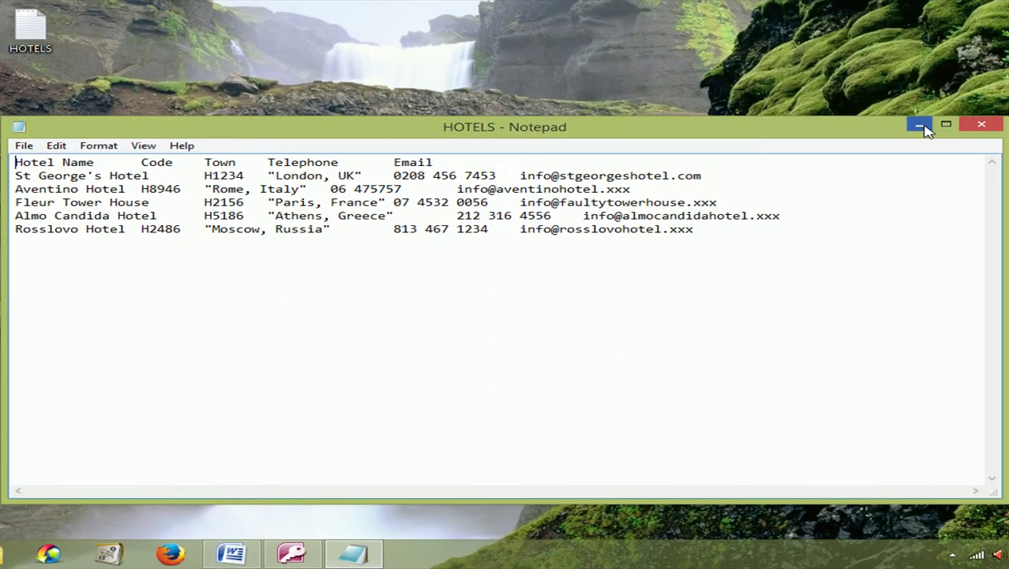
Return to tblHotels design and set field sizes HotelName 30 and Code 5
{"action": "left_click", "coordinate": [919, 124]}
{"action": "left_click", "coordinate": [290, 553]}
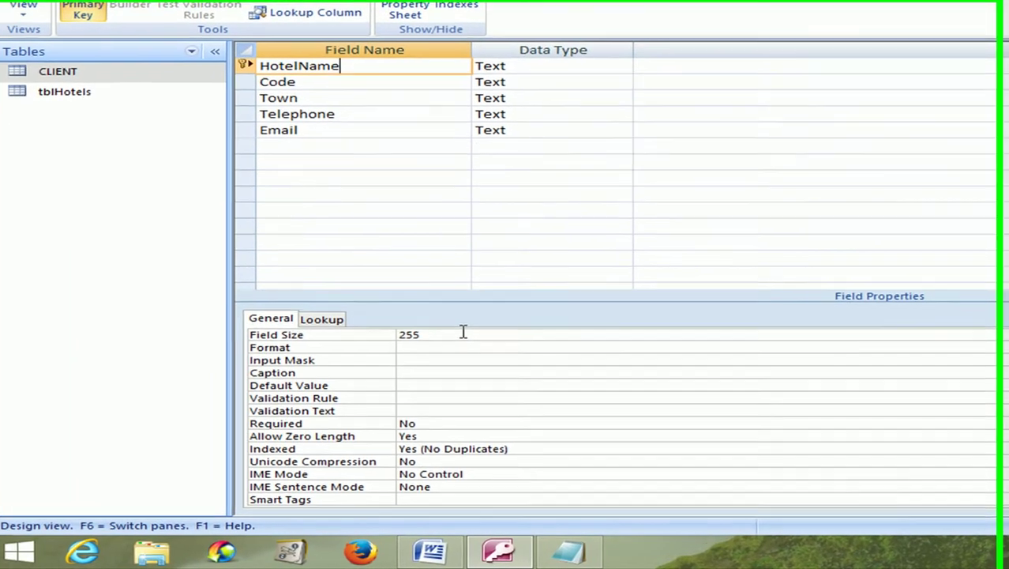
{"action": "left_click", "coordinate": [135, 365]}
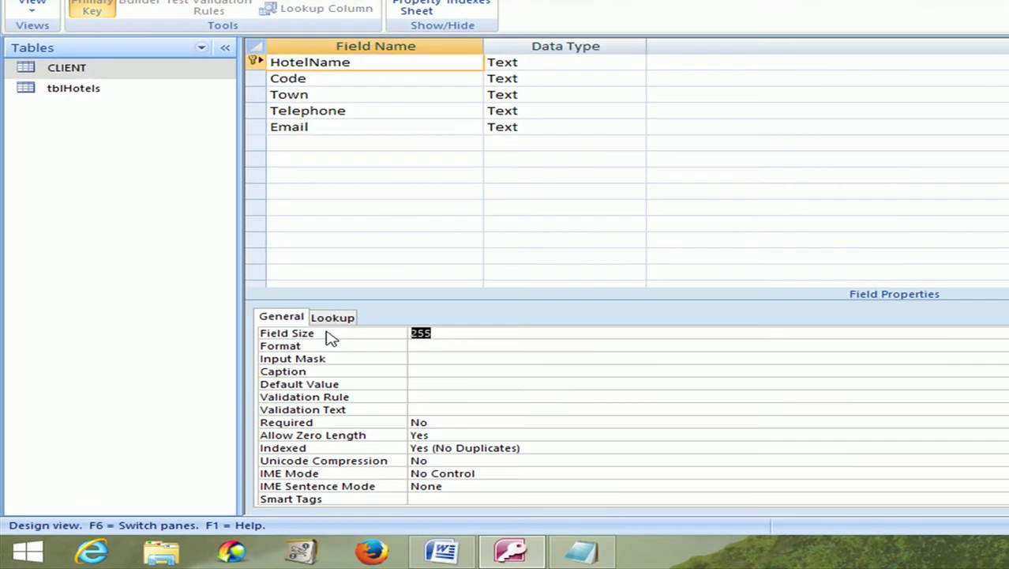
{"action": "type", "text": "30"}
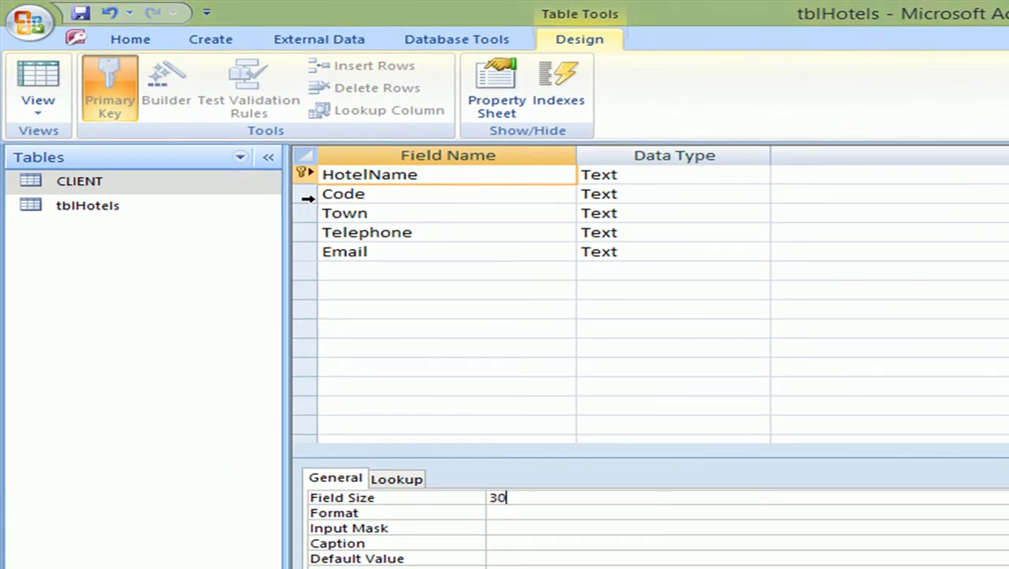
{"action": "left_click", "coordinate": [308, 198]}
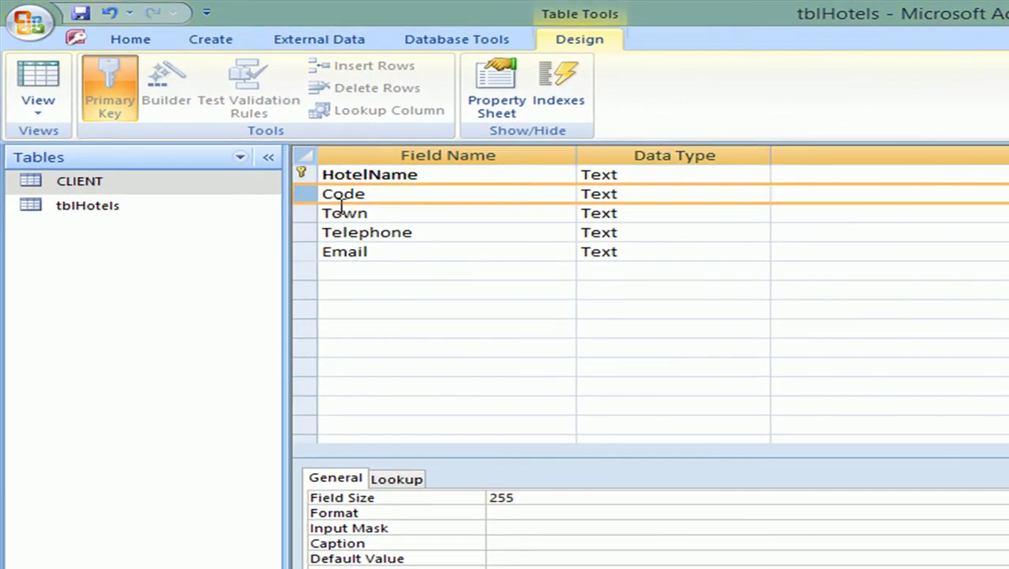
{"action": "left_click", "coordinate": [535, 496]}
{"action": "left_click", "coordinate": [441, 498]}
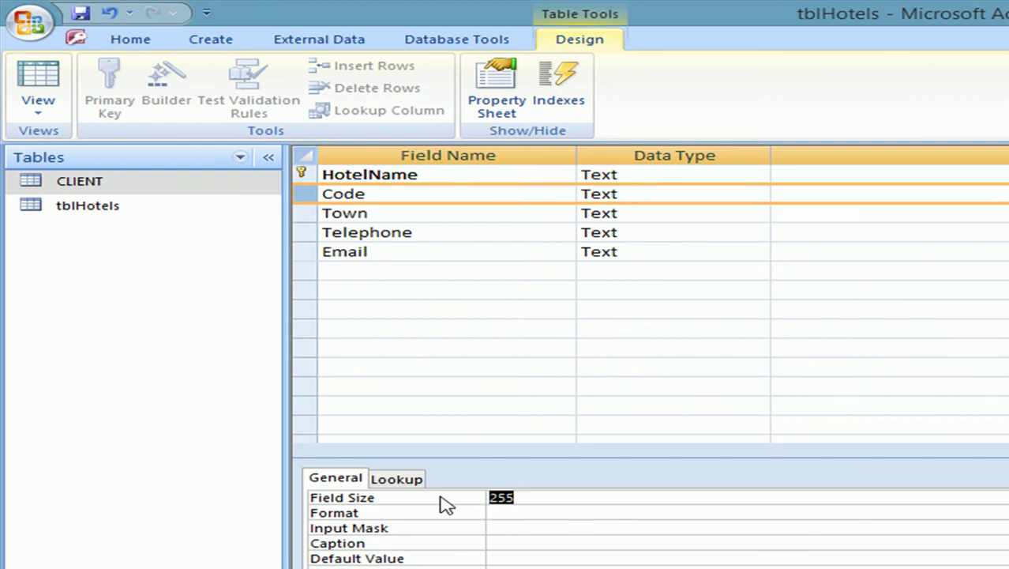
{"action": "type", "text": "5"}
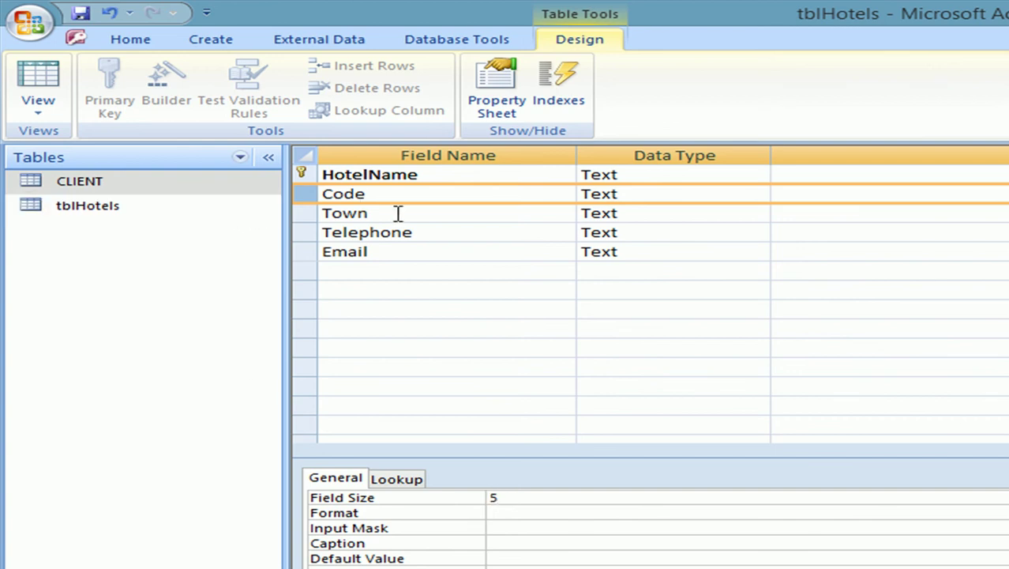
Set field sizes Town 40, Telephone 10 and Email 25
{"action": "left_click", "coordinate": [310, 215]}
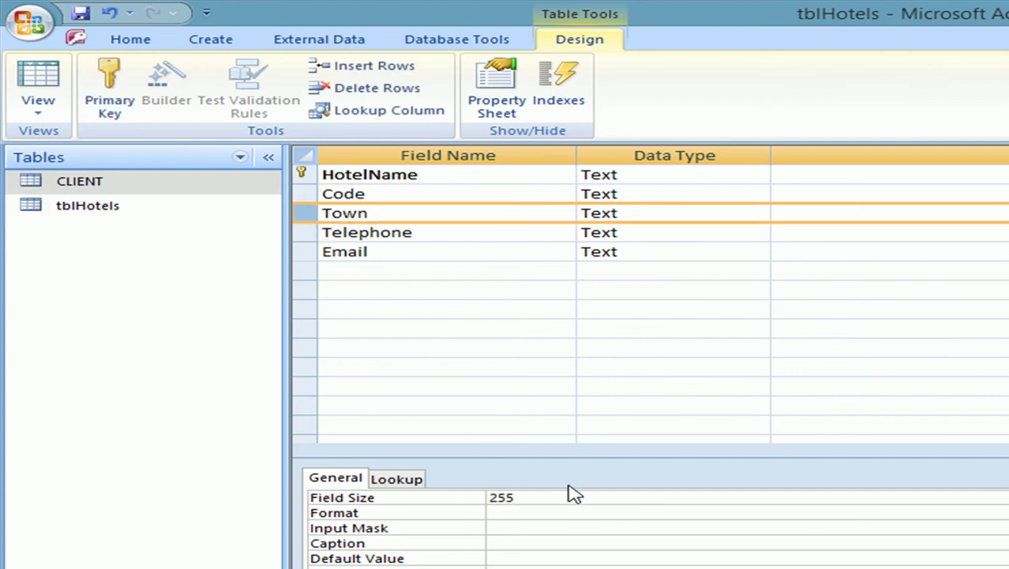
{"action": "left_click_drag", "start_coordinate": [559, 496], "coordinate": [469, 505]}
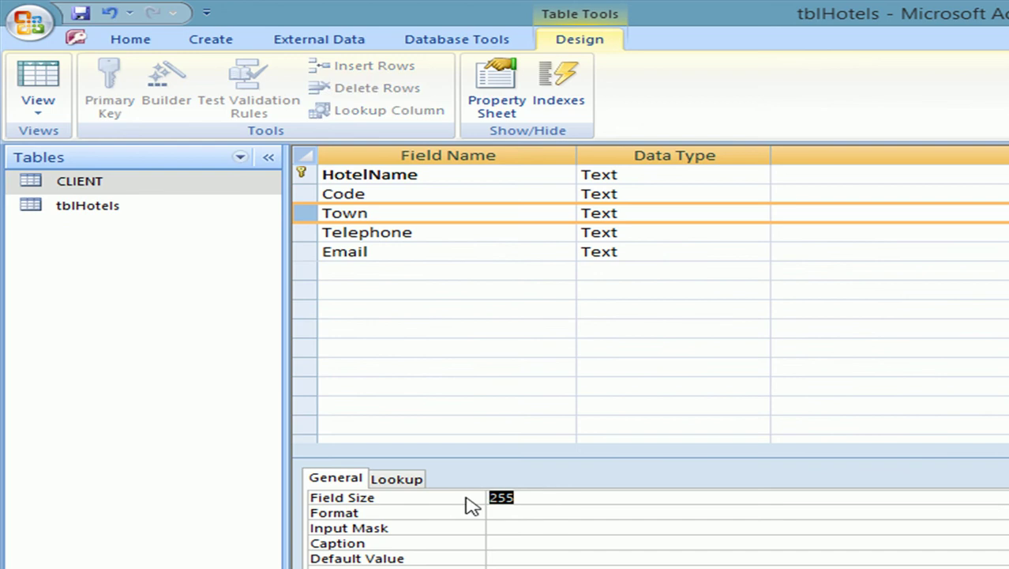
{"action": "type", "text": "40"}
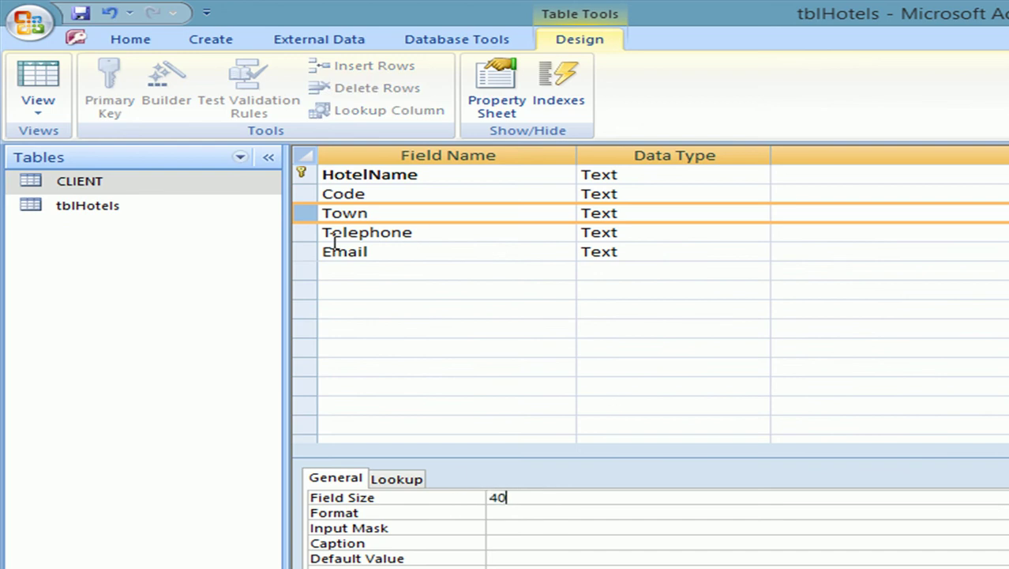
{"action": "left_click", "coordinate": [304, 234]}
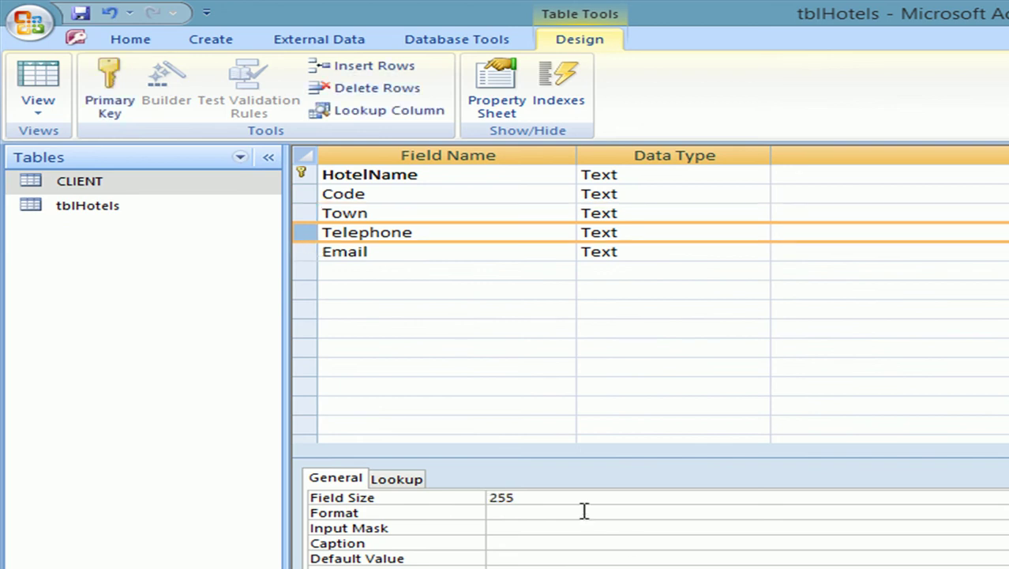
{"action": "left_click_drag", "start_coordinate": [526, 499], "coordinate": [466, 507]}
{"action": "type", "text": "10"}
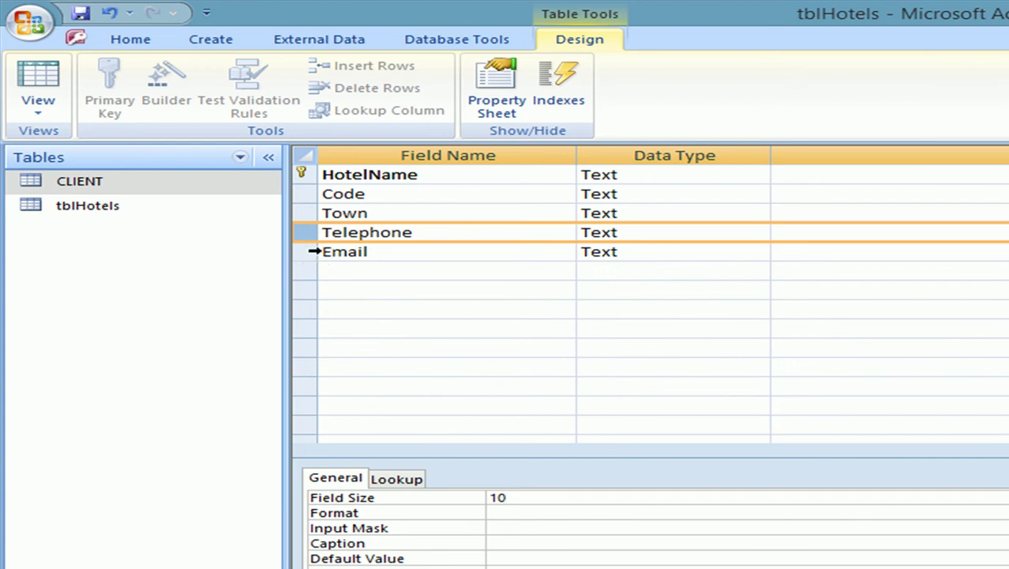
{"action": "left_click", "coordinate": [311, 252]}
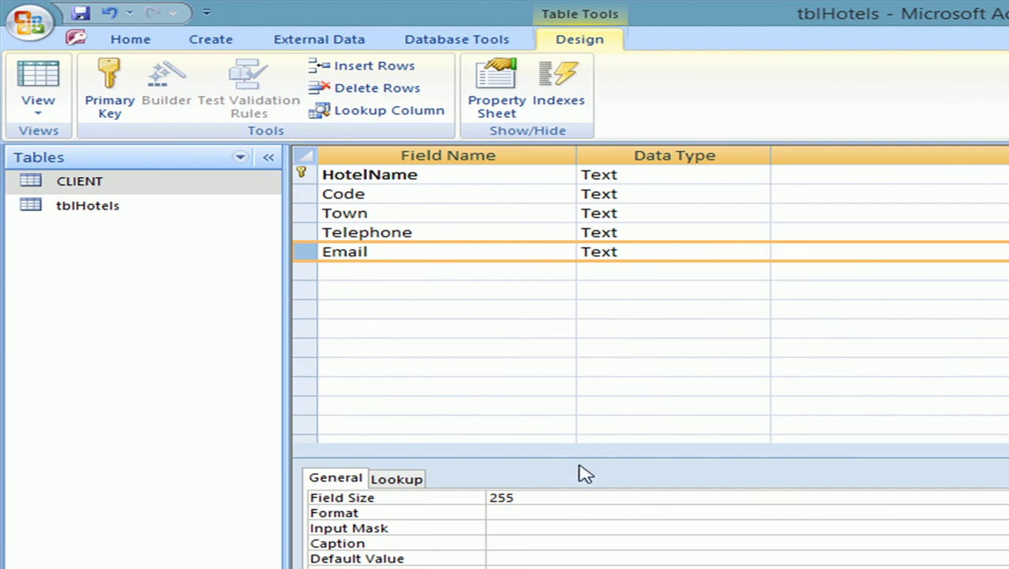
{"action": "left_click", "coordinate": [411, 499]}
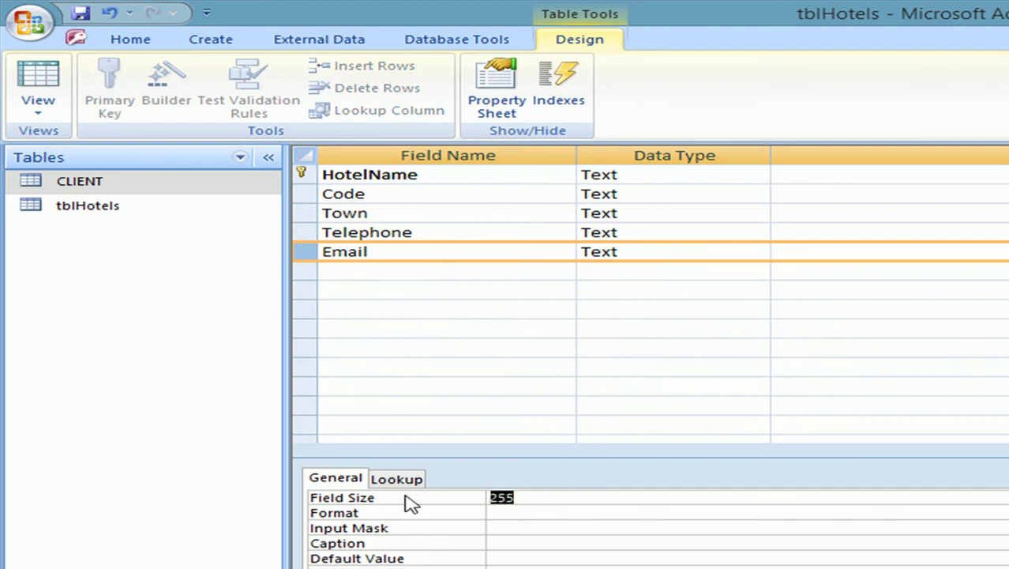
{"action": "type", "text": "2"}
{"action": "left_click", "coordinate": [313, 195]}
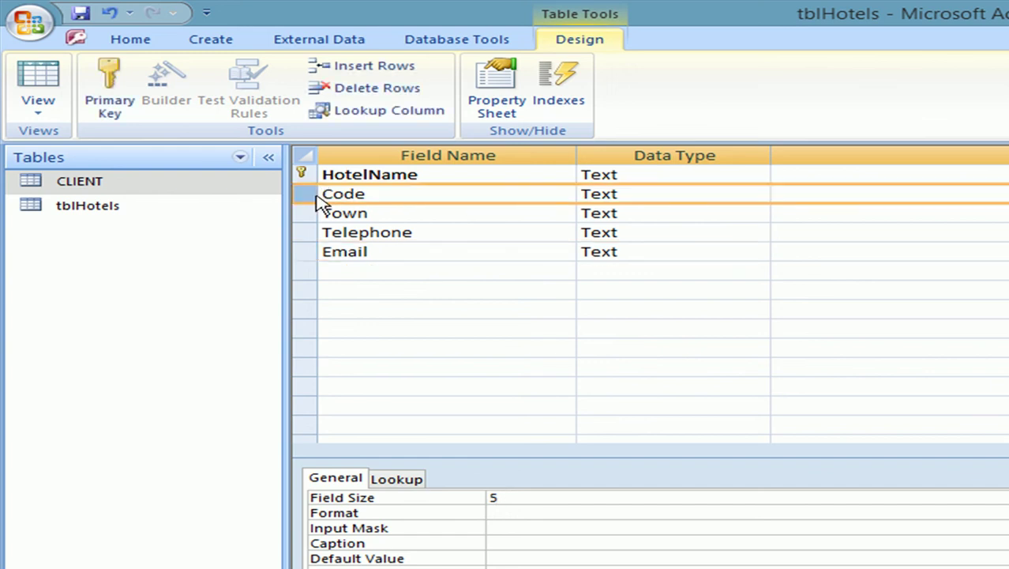
{"action": "left_click", "coordinate": [684, 193]}
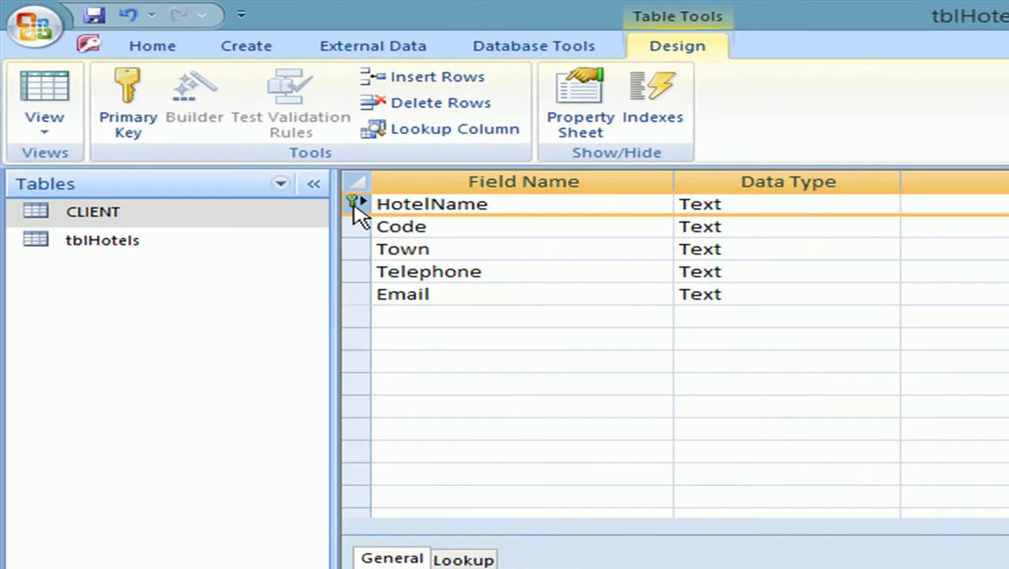
Remove HotelName's primary key, select the Code row, then minimize the HOTELS notes in Notepad
{"action": "left_click", "coordinate": [54, 130]}
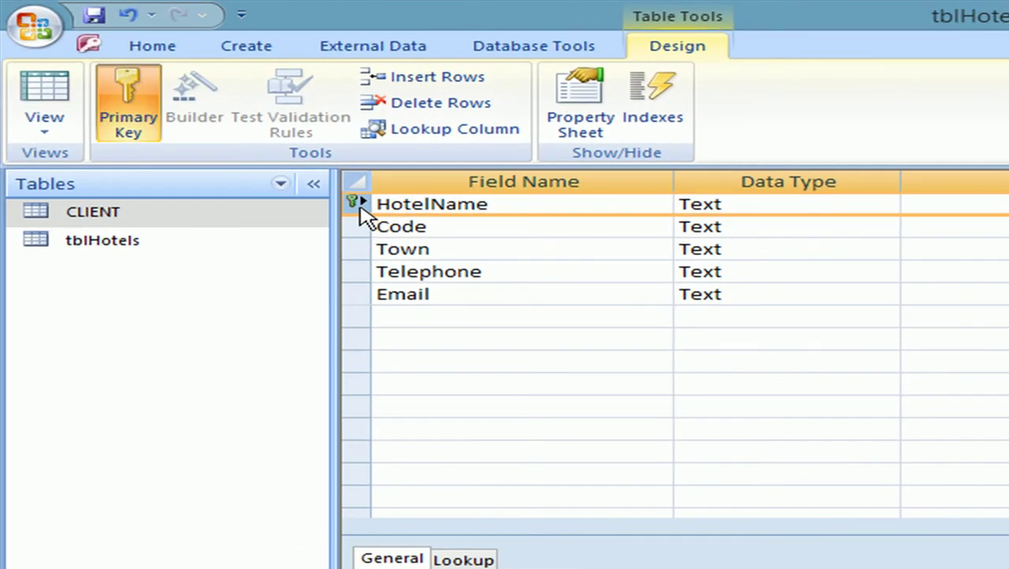
{"action": "left_click", "coordinate": [120, 100]}
{"action": "left_click", "coordinate": [364, 230]}
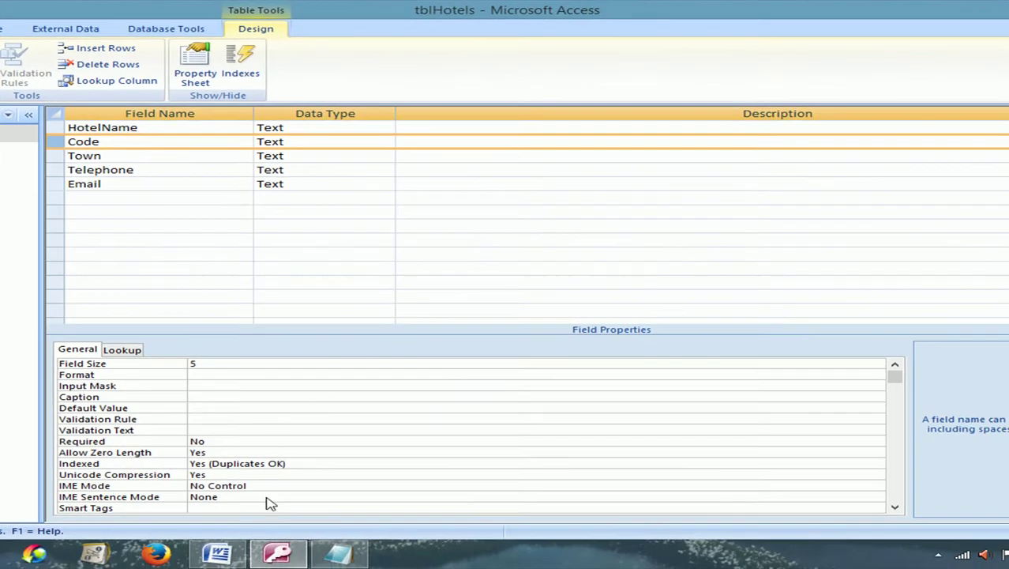
{"action": "left_click", "coordinate": [333, 559]}
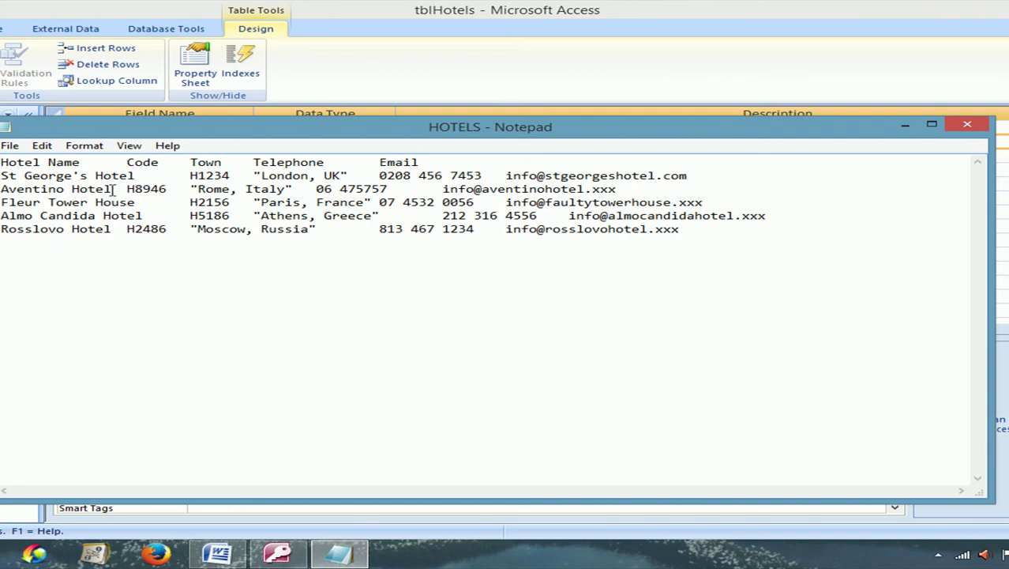
{"action": "left_click", "coordinate": [904, 125]}
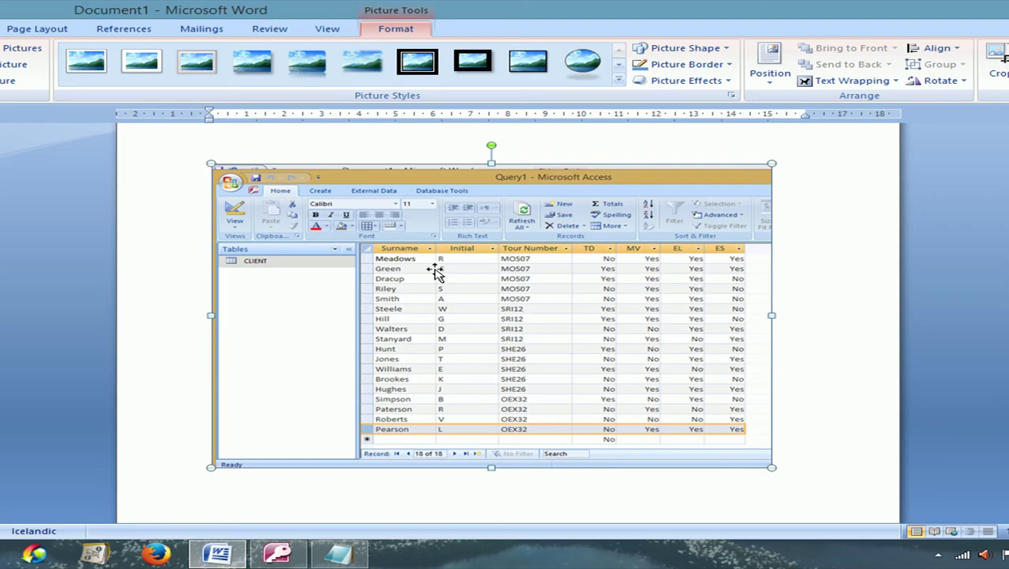
Paste the tblHotels design screenshot into Word below the datasheet picture
{"action": "left_click", "coordinate": [217, 552]}
{"action": "scroll", "coordinate": [599, 343], "scroll_direction": "down", "scroll_amount": 3}
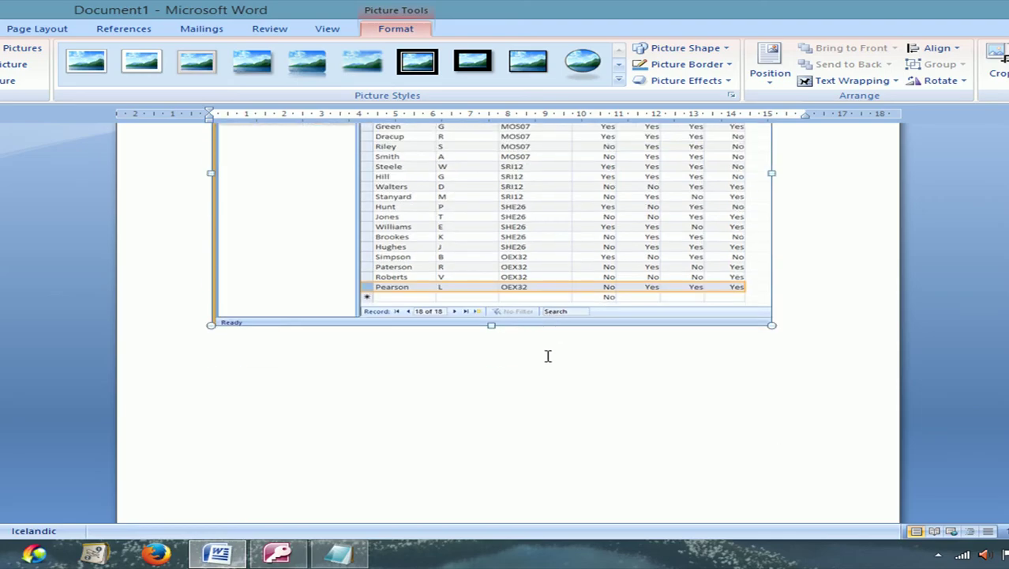
{"action": "left_click", "coordinate": [514, 410]}
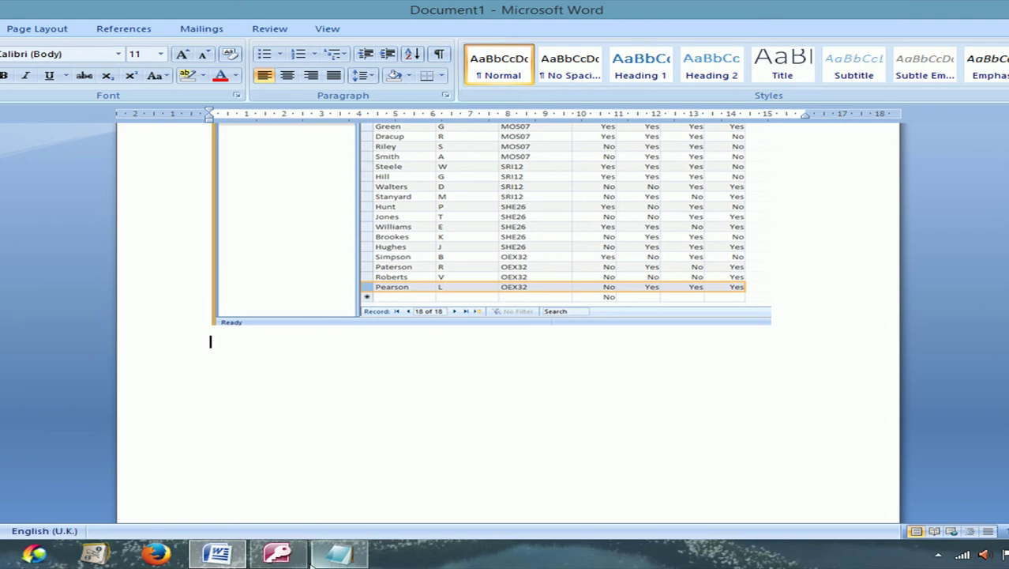
{"action": "left_click", "coordinate": [283, 555]}
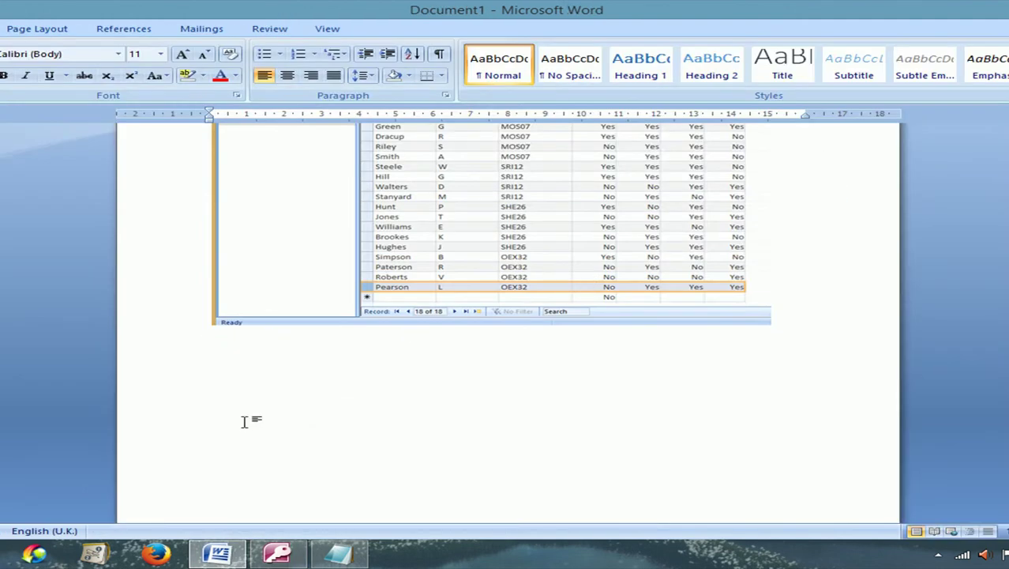
{"action": "key", "text": "ctrl+v"}
{"action": "left_click", "coordinate": [517, 357]}
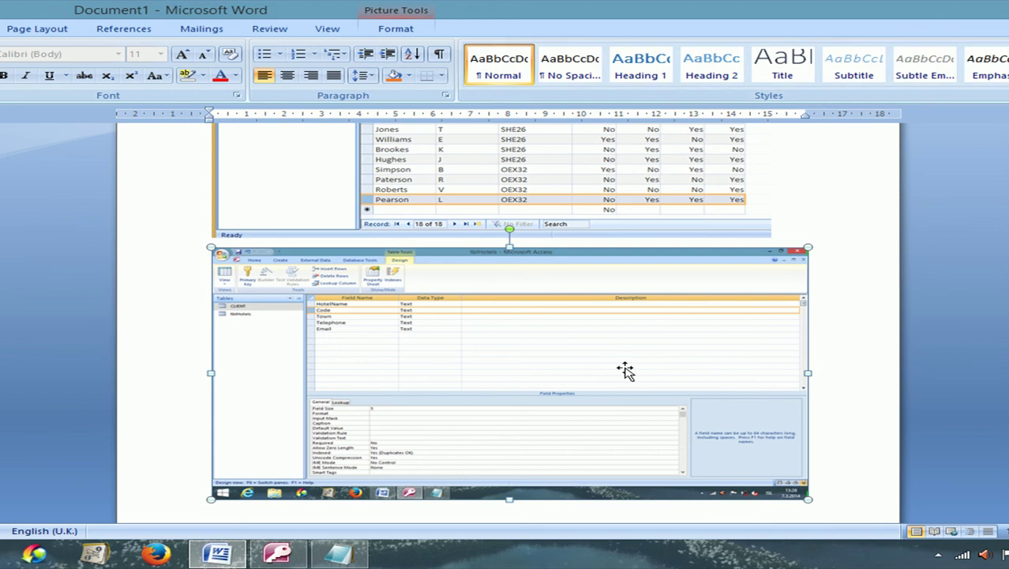
Crop the taskbar and right side off the screenshot, then enlarge it
{"action": "left_click", "coordinate": [388, 27]}
{"action": "left_click", "coordinate": [997, 62]}
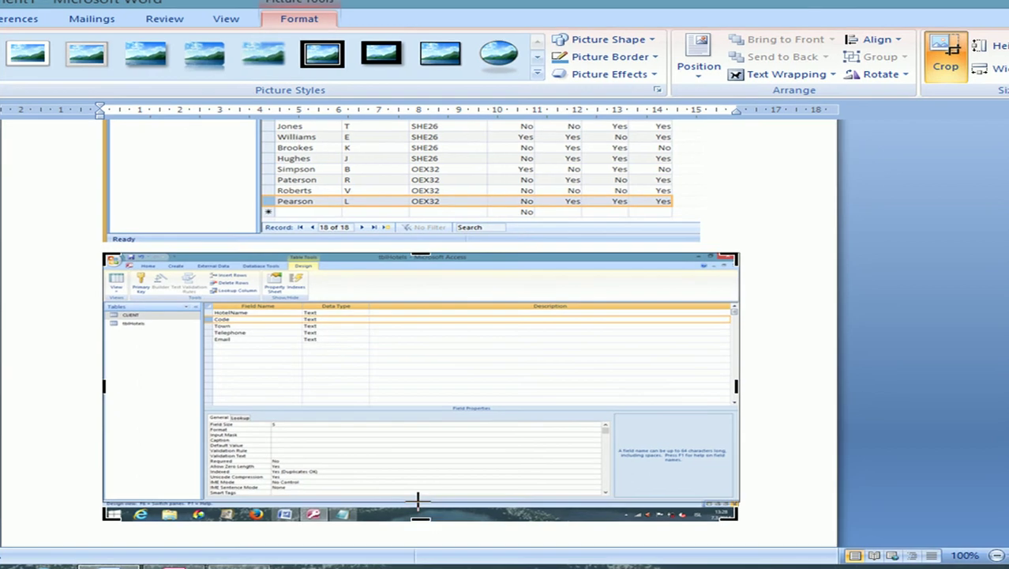
{"action": "left_click_drag", "start_coordinate": [510, 496], "coordinate": [509, 476]}
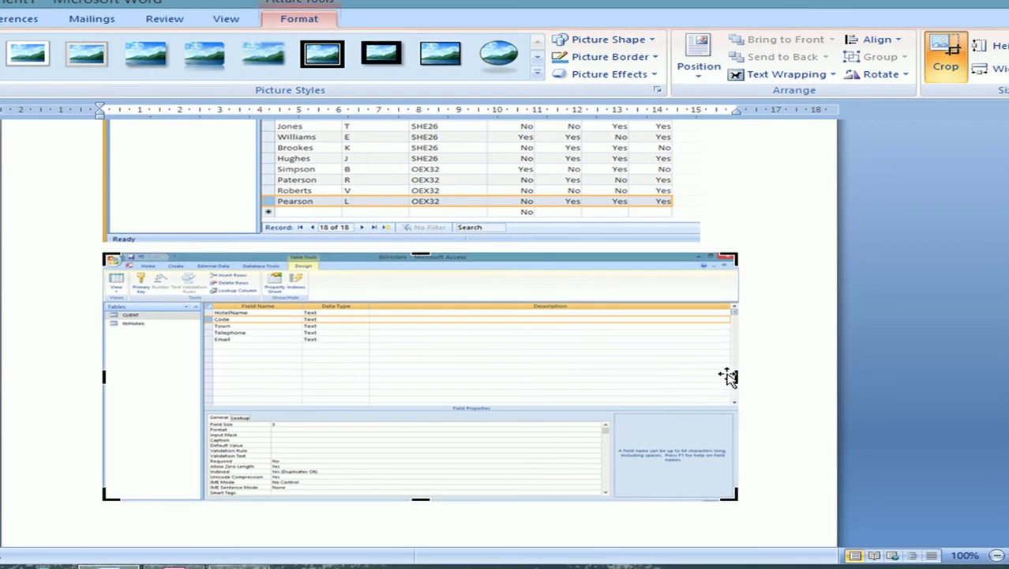
{"action": "left_click_drag", "start_coordinate": [727, 375], "coordinate": [419, 403]}
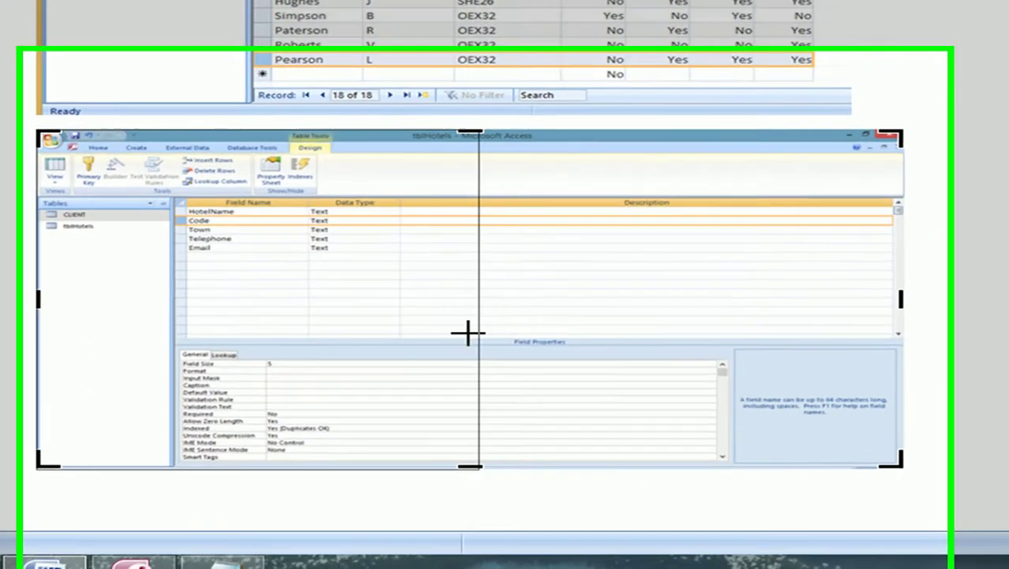
{"action": "left_click_drag", "start_coordinate": [468, 334], "coordinate": [431, 334]}
{"action": "left_click", "coordinate": [654, 393]}
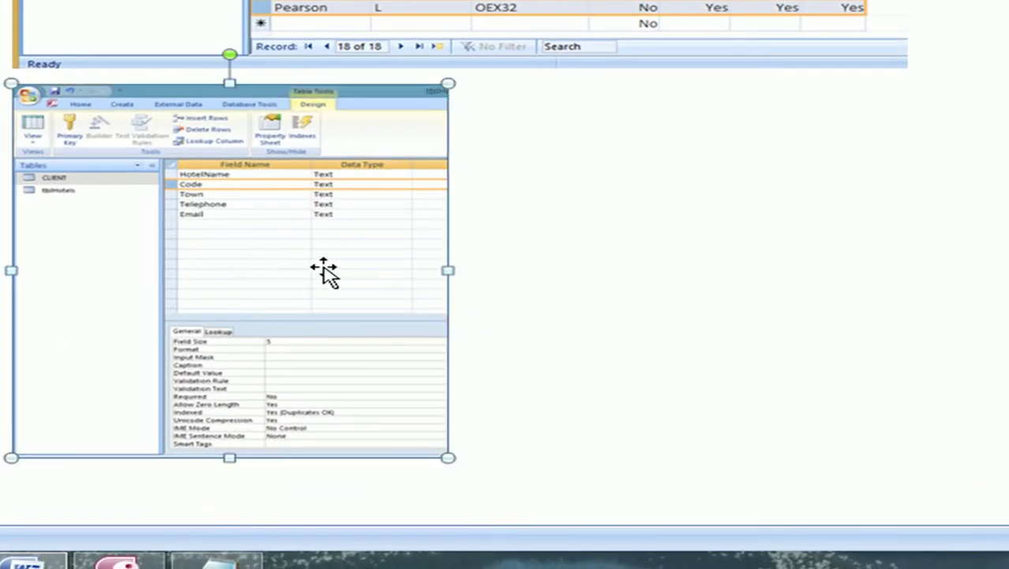
{"action": "left_click_drag", "start_coordinate": [448, 458], "coordinate": [646, 529]}
{"action": "scroll", "coordinate": [832, 379], "scroll_direction": "down", "scroll_amount": 5}
{"action": "scroll", "coordinate": [720, 397], "scroll_direction": "up", "scroll_amount": 2}
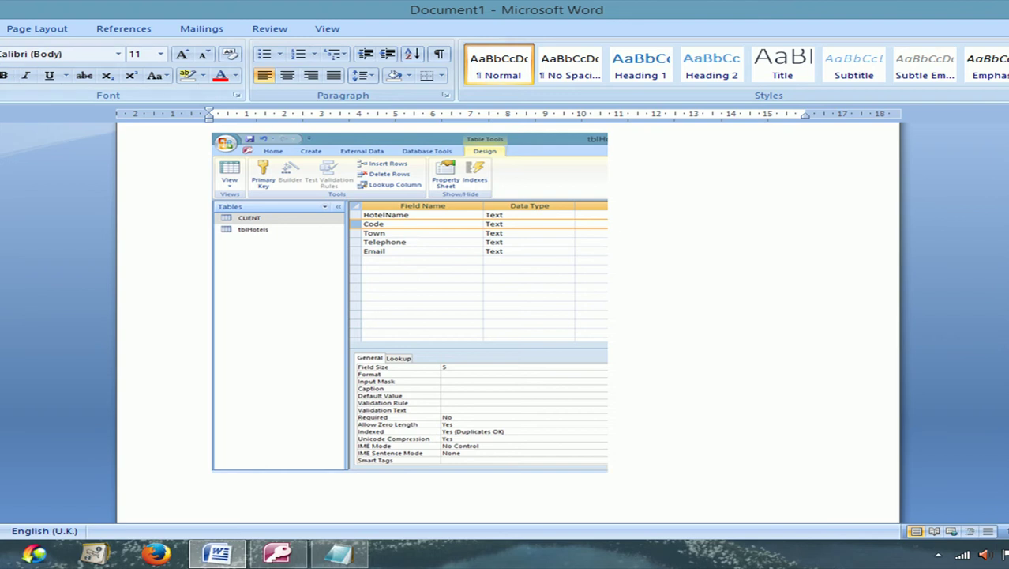
Insert a Simple Text Box and move it to the right of the screenshot
{"action": "key", "text": "alt+n"}
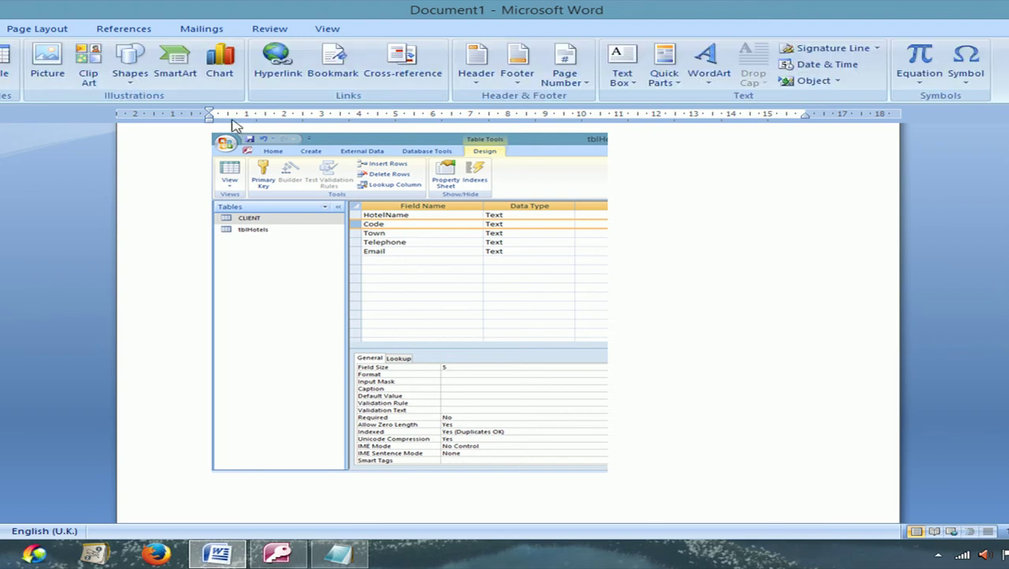
{"action": "left_click", "coordinate": [622, 66]}
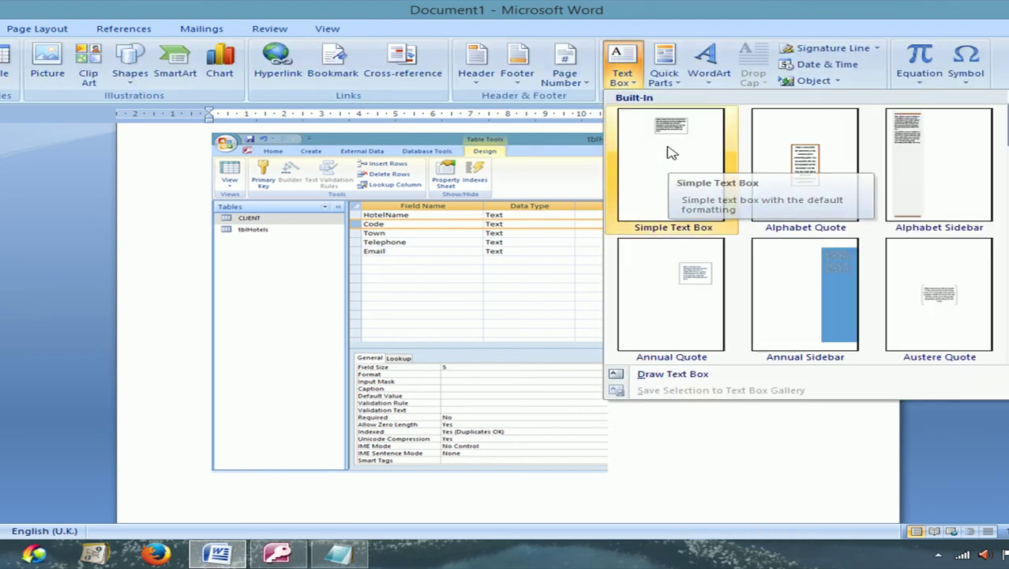
{"action": "left_click", "coordinate": [669, 140]}
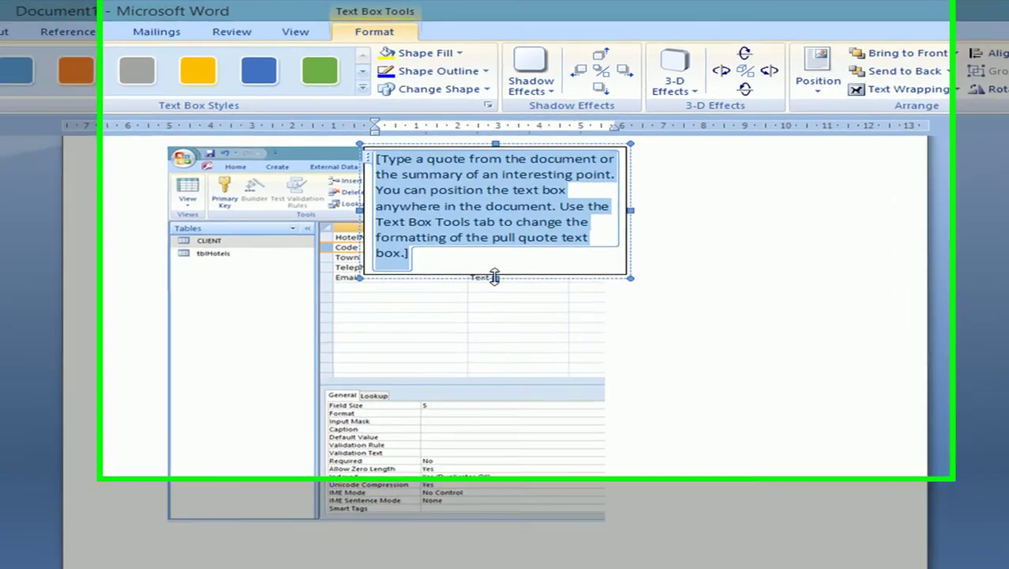
{"action": "left_click", "coordinate": [506, 207]}
{"action": "left_click", "coordinate": [392, 180]}
{"action": "left_click_drag", "start_coordinate": [392, 180], "coordinate": [711, 293]}
Replace the placeholder with the explanation 'I have chosen the Code field as it is uniqu'
{"action": "left_click", "coordinate": [756, 357]}
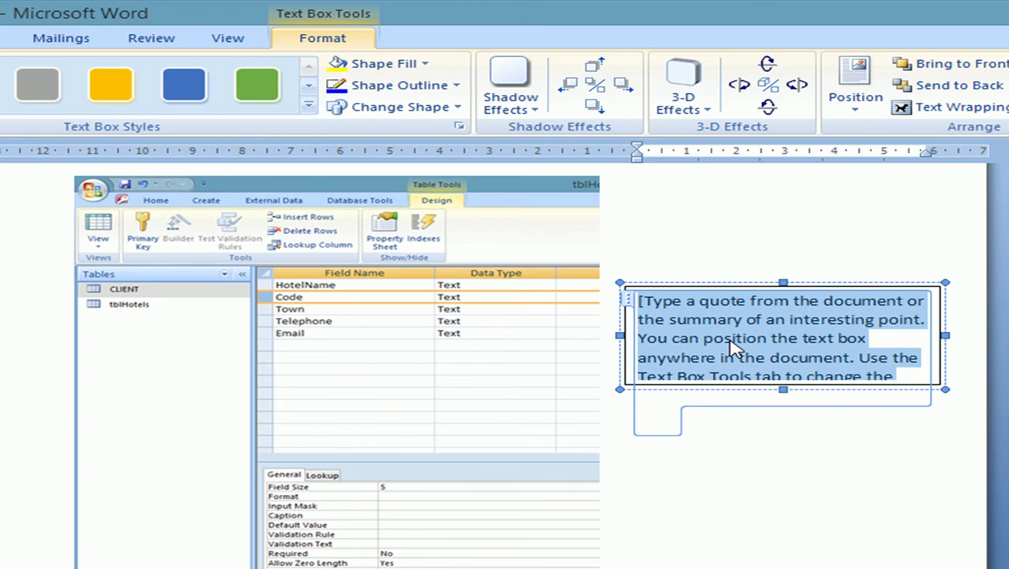
{"action": "key", "text": "Delete"}
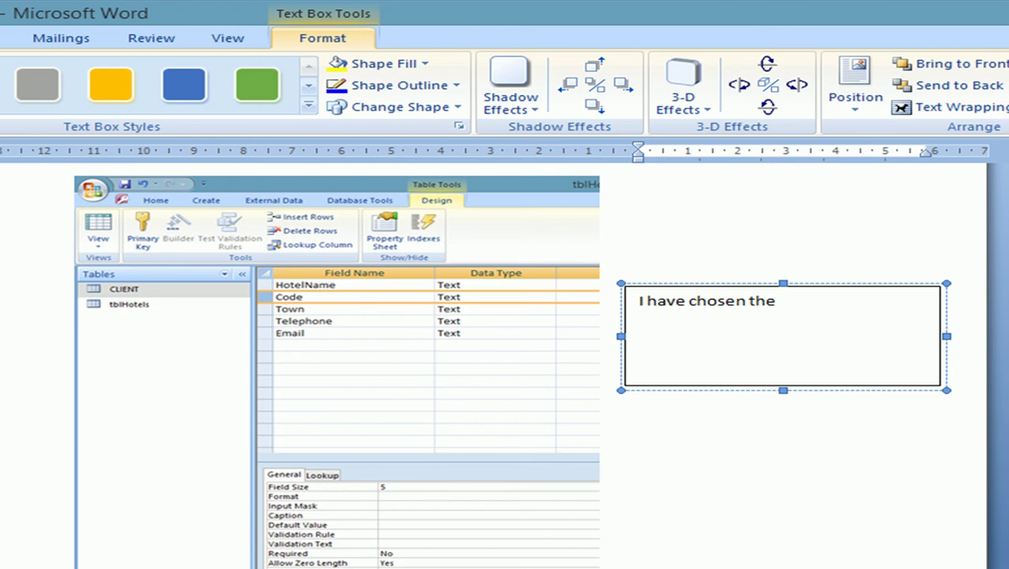
{"action": "type", "text": "I have chosen the Code field as it is u"}
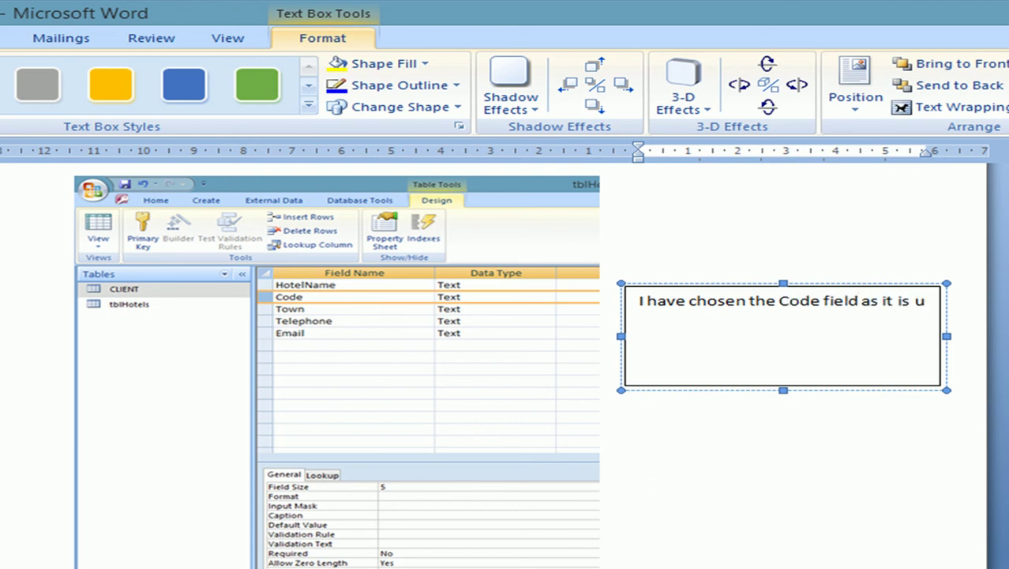
{"action": "type", "text": "nique for the records in the table."}
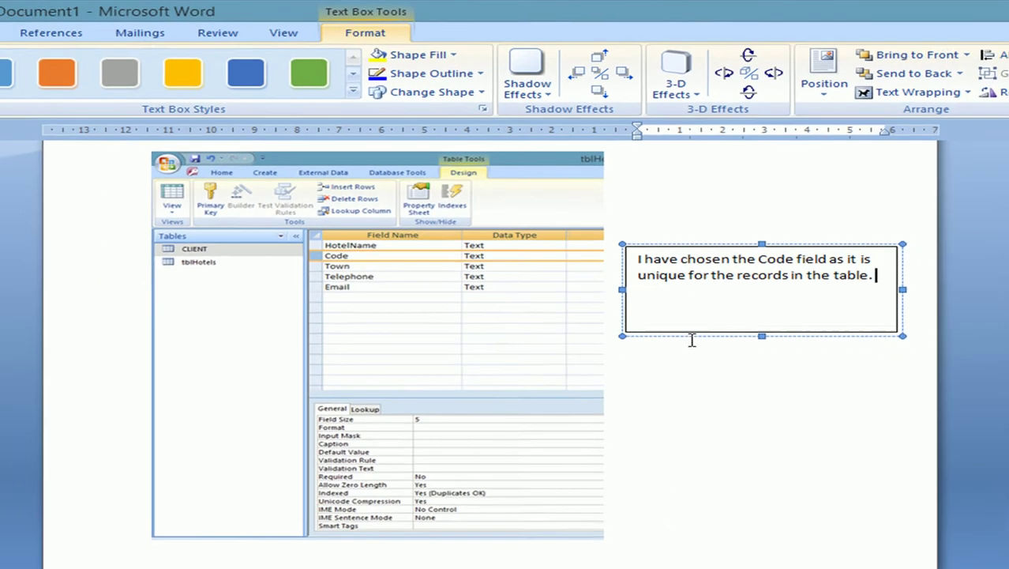
Insert an arrow shape running from the explanation text box to the screenshot's field names
{"action": "left_click", "coordinate": [699, 399]}
{"action": "left_click", "coordinate": [0, 29]}
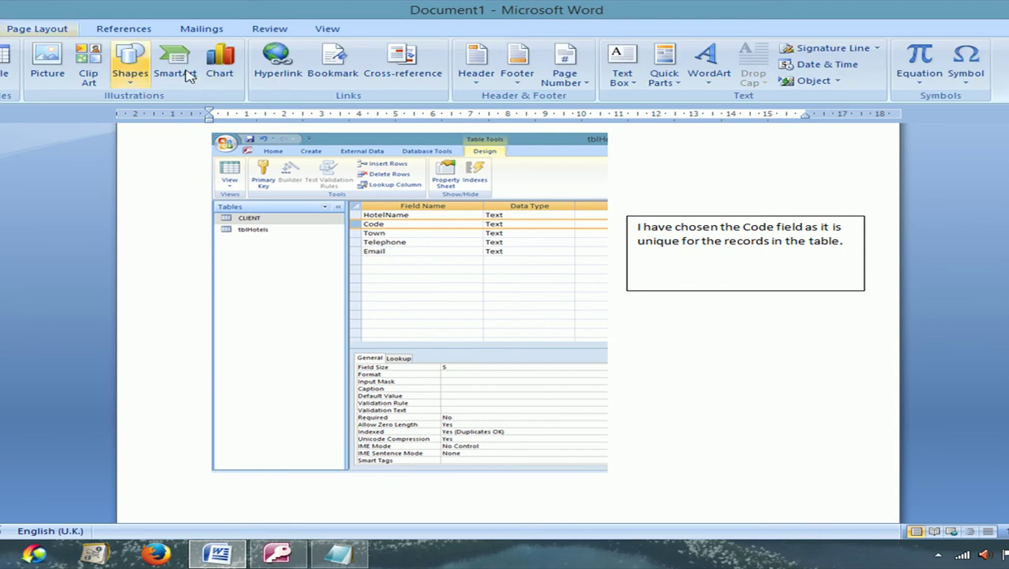
{"action": "left_click", "coordinate": [129, 65]}
{"action": "left_click", "coordinate": [142, 113]}
{"action": "left_click_drag", "start_coordinate": [672, 290], "coordinate": [392, 232]}
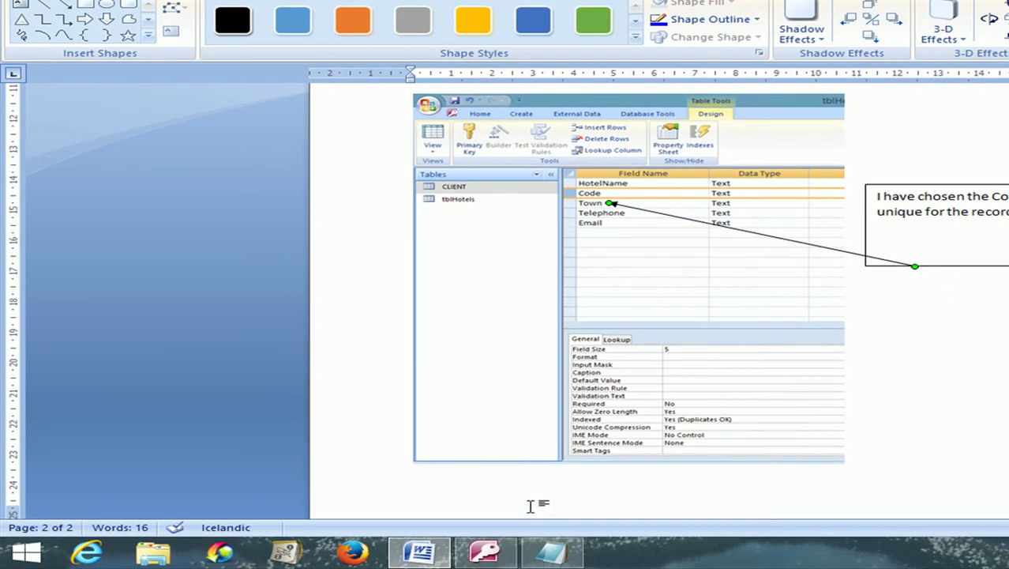
Narrow the Navigation Pane and make Code the primary key of tblHotels
{"action": "left_click", "coordinate": [484, 551]}
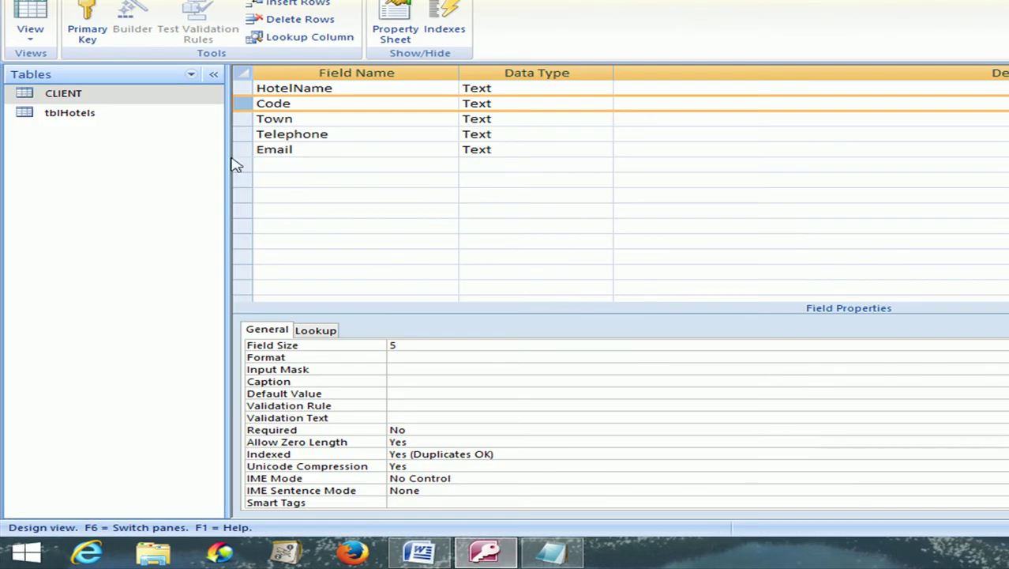
{"action": "left_click", "coordinate": [214, 73]}
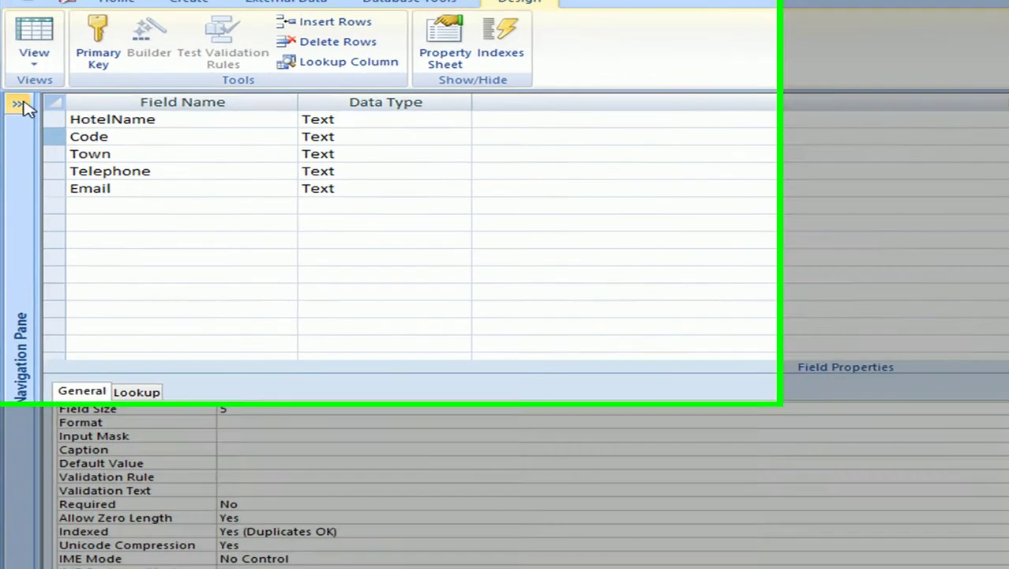
{"action": "left_click", "coordinate": [15, 73]}
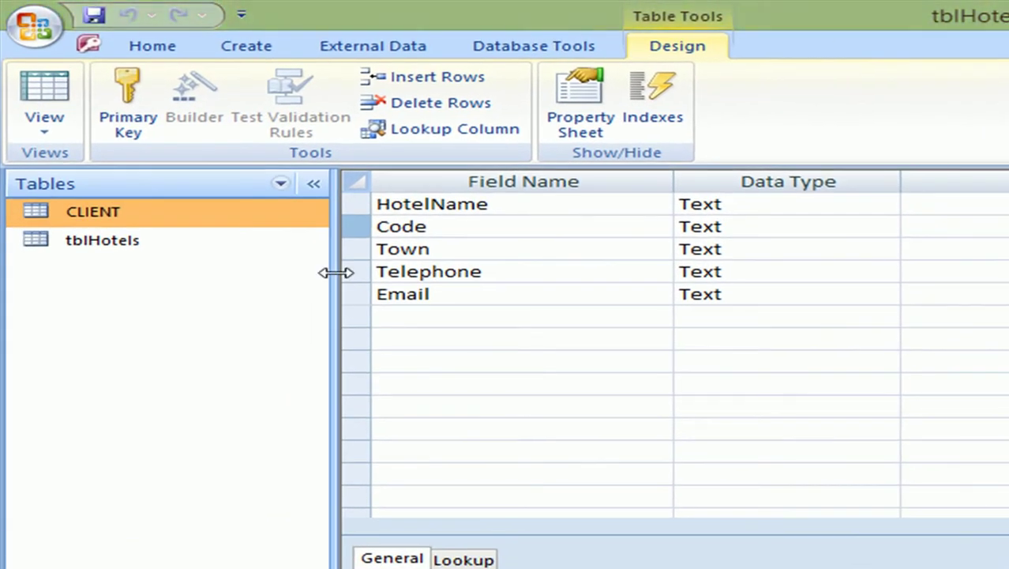
{"action": "left_click_drag", "start_coordinate": [338, 273], "coordinate": [233, 282]}
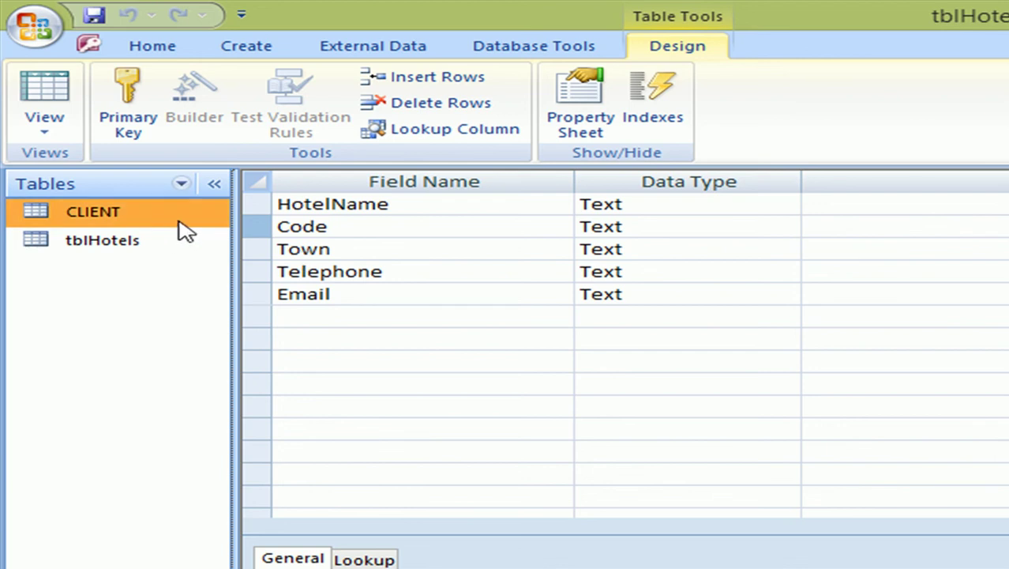
{"action": "left_click", "coordinate": [260, 227]}
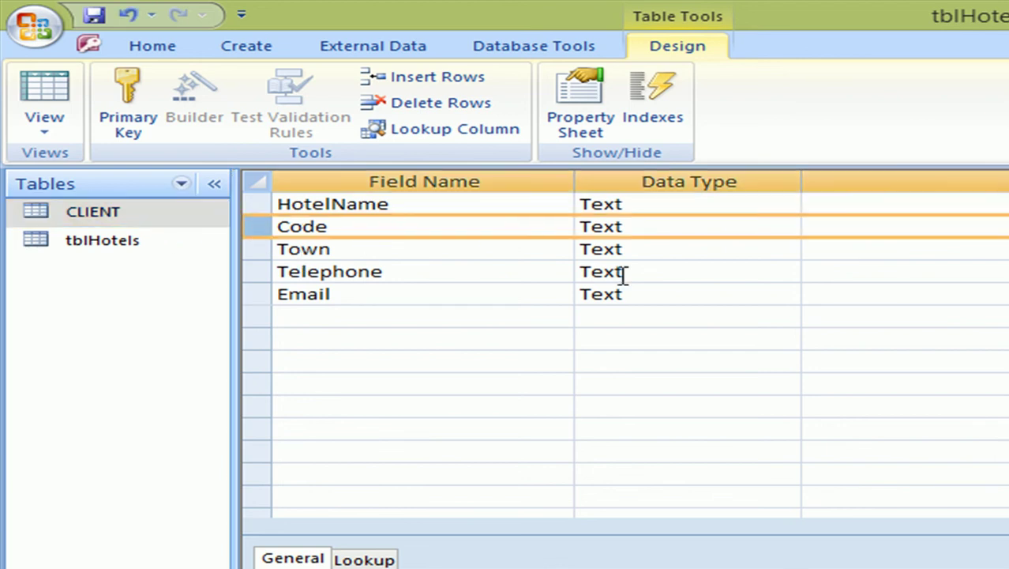
{"action": "left_click", "coordinate": [143, 101]}
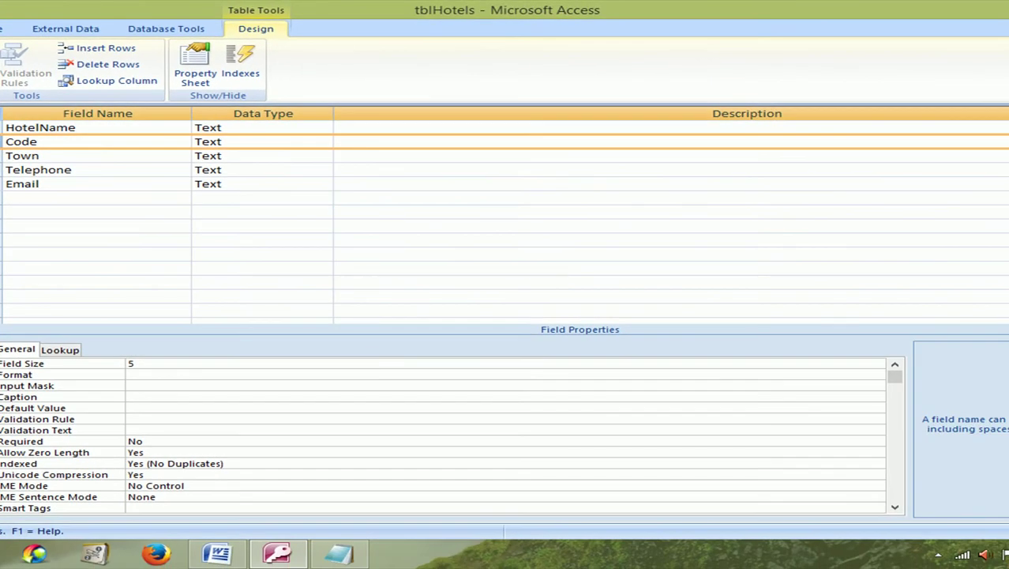
Replace the outdated screenshot with the new one and reattach the arrow between Code and the text box
{"action": "key", "text": "super+Down"}
{"action": "key", "text": "super+Down"}
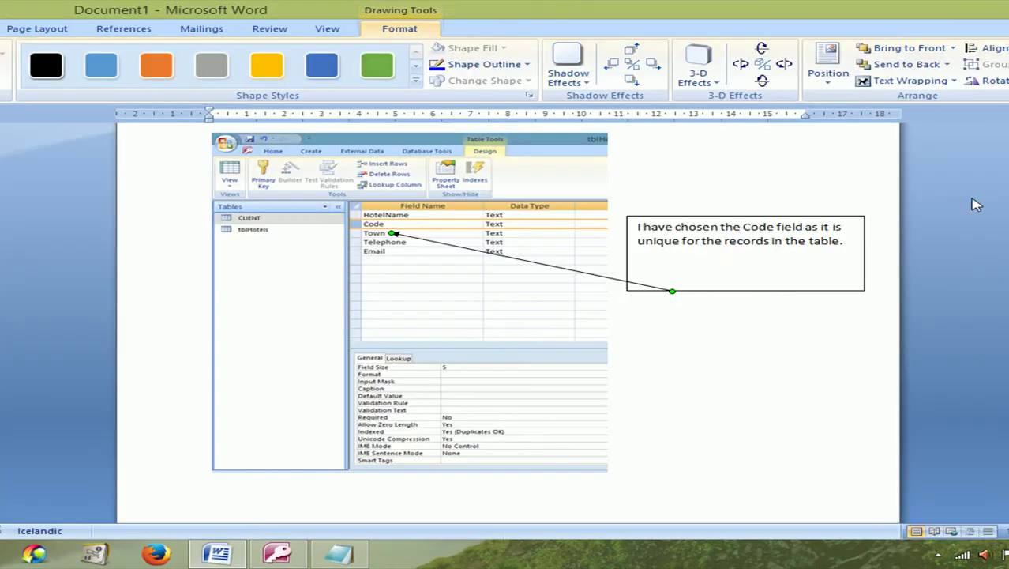
{"action": "left_click", "coordinate": [502, 350]}
{"action": "key", "text": "Delete"}
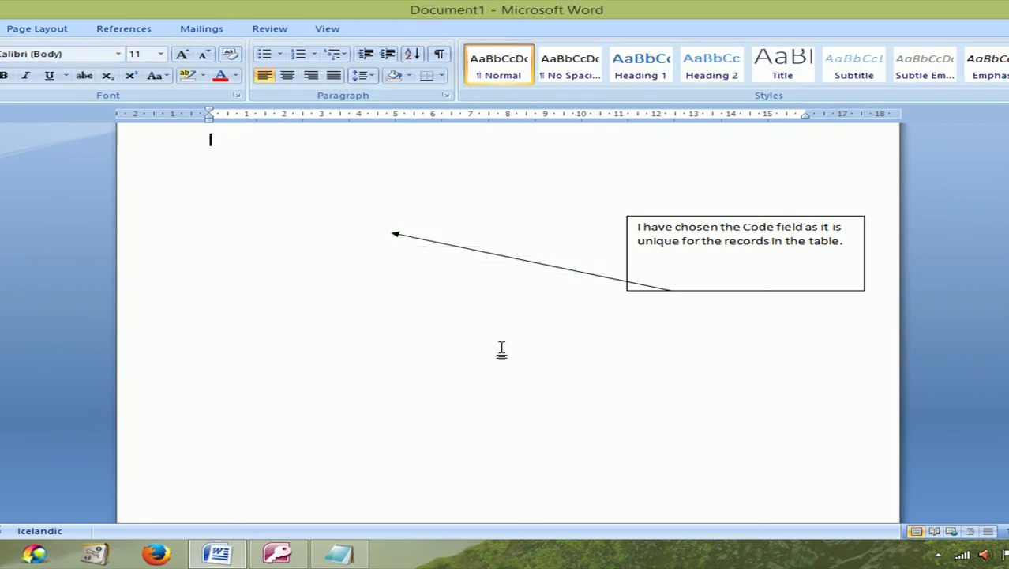
{"action": "key", "text": "ctrl+z"}
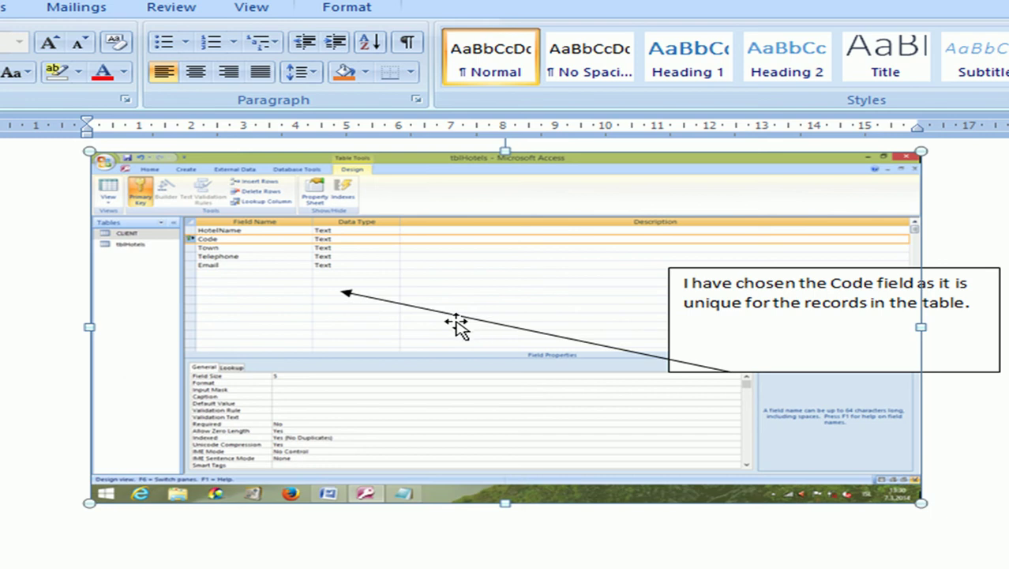
{"action": "left_click_drag", "start_coordinate": [460, 300], "coordinate": [362, 257]}
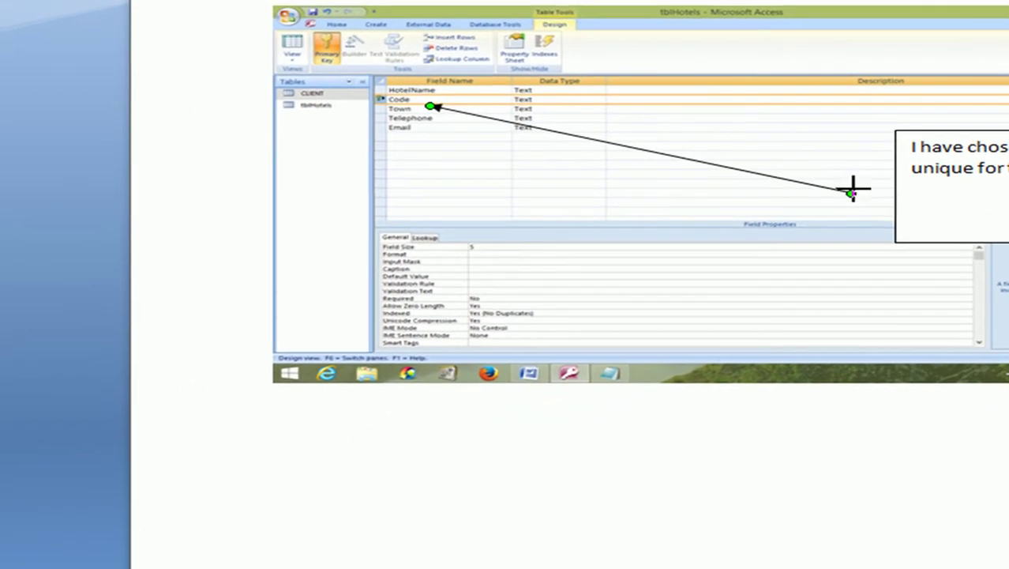
{"action": "left_click_drag", "start_coordinate": [853, 190], "coordinate": [893, 156]}
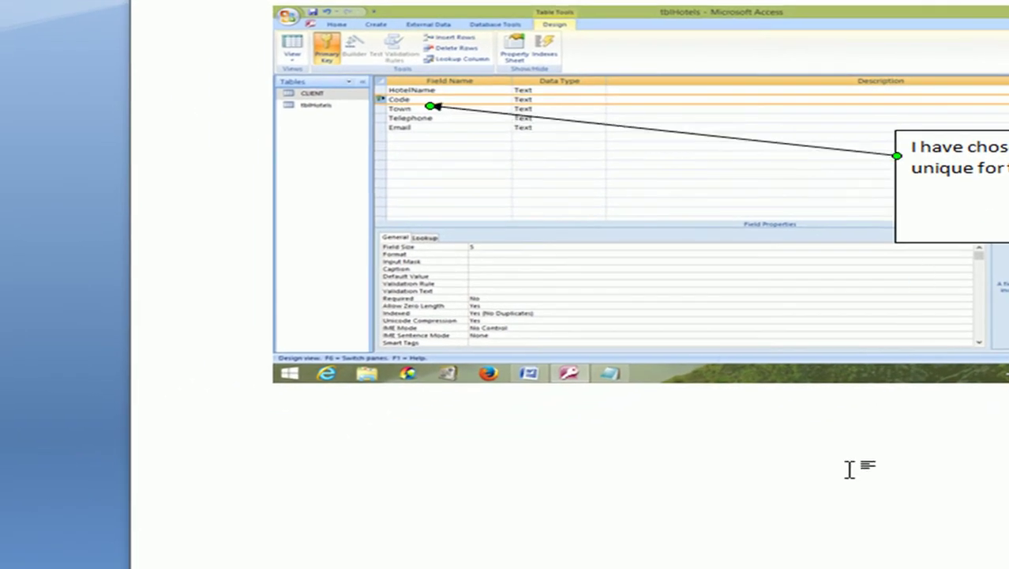
{"action": "key", "text": "Escape"}
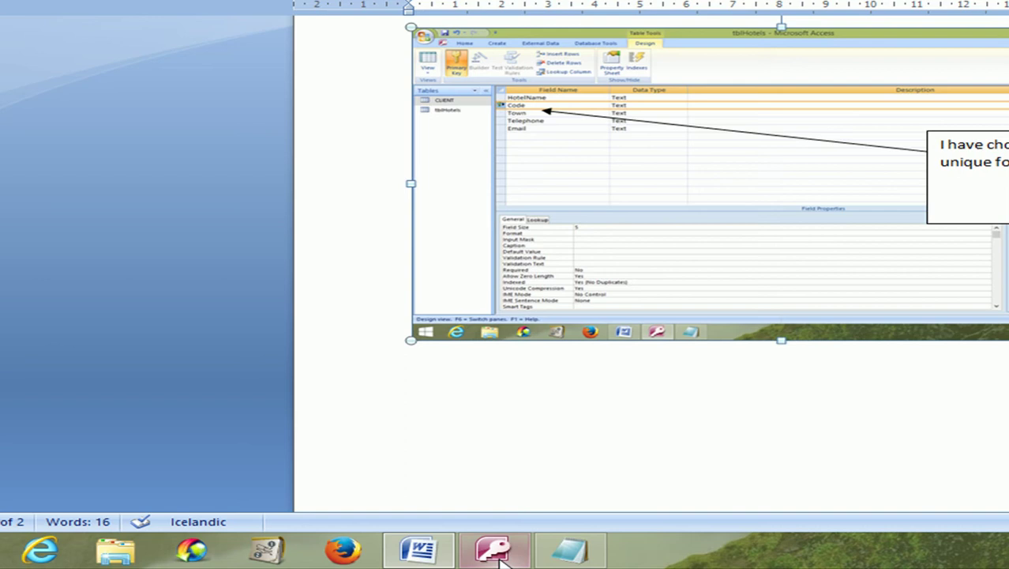
Add a sixth field named Rating below Email and select its Data Type cell
{"action": "left_click", "coordinate": [494, 553]}
{"action": "left_click", "coordinate": [251, 124]}
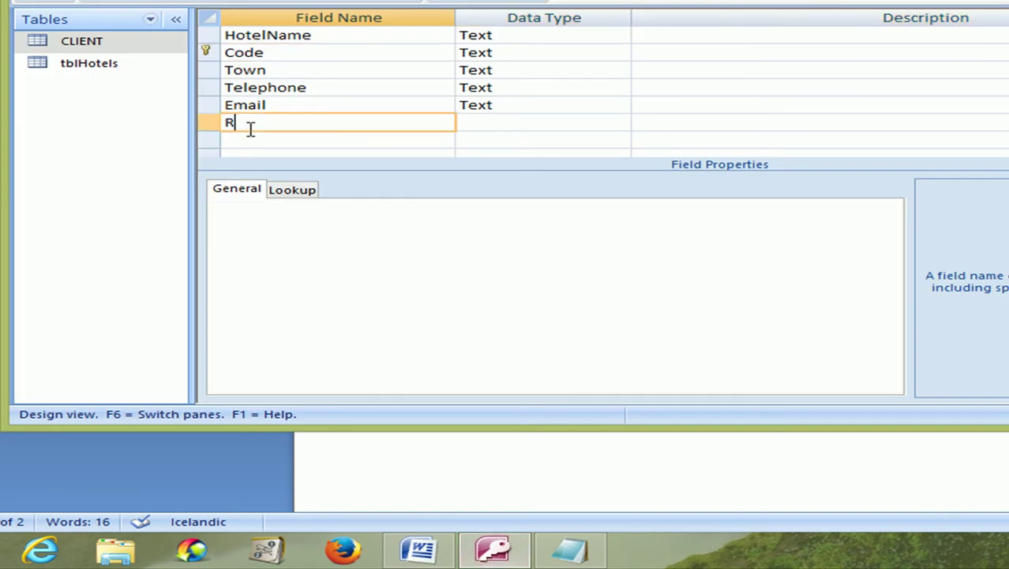
{"action": "type", "text": "Rating"}
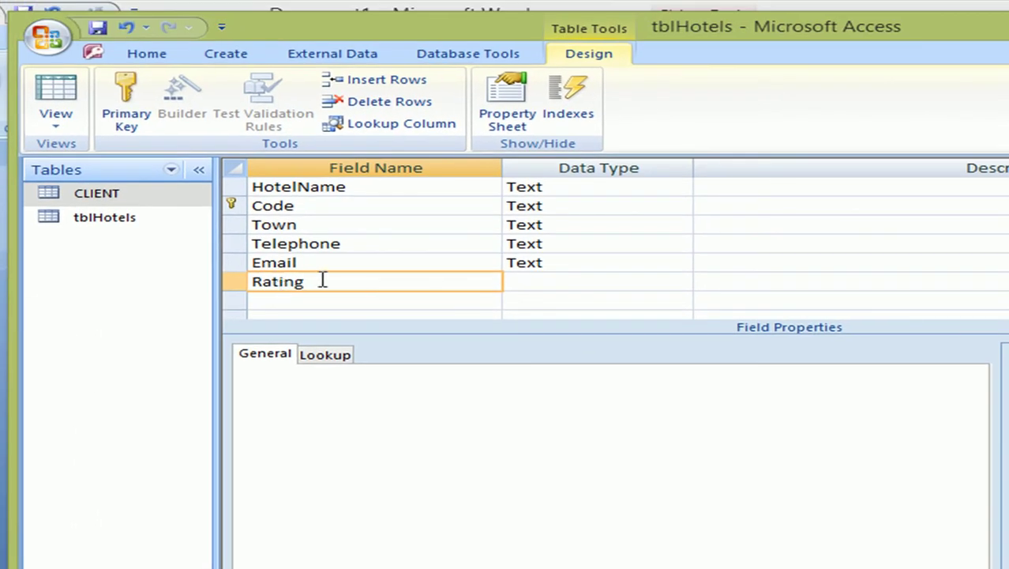
{"action": "left_click", "coordinate": [565, 281]}
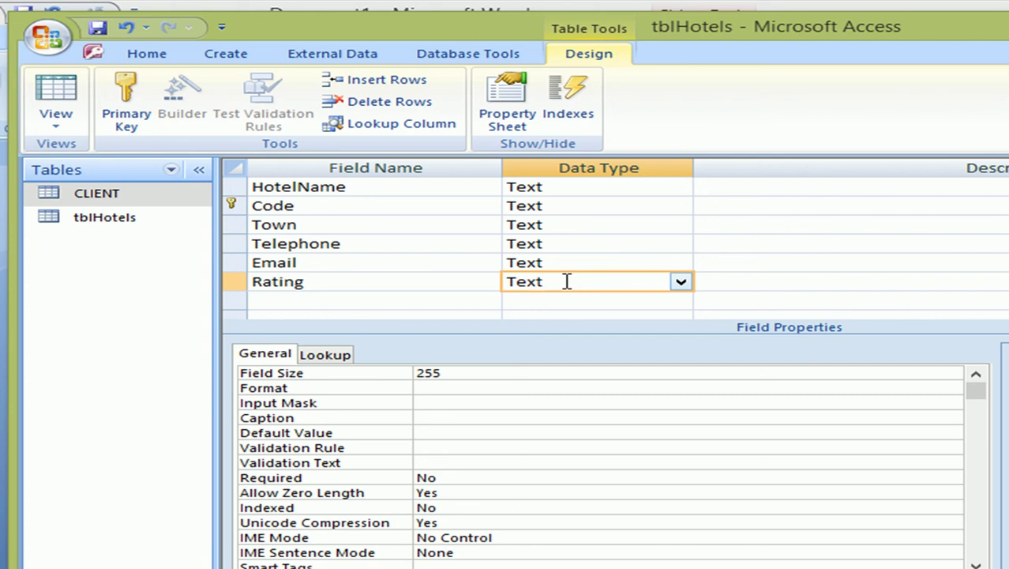
Start the Lookup Wizard for Rating, choosing to type in the values yourself
{"action": "left_click", "coordinate": [678, 283]}
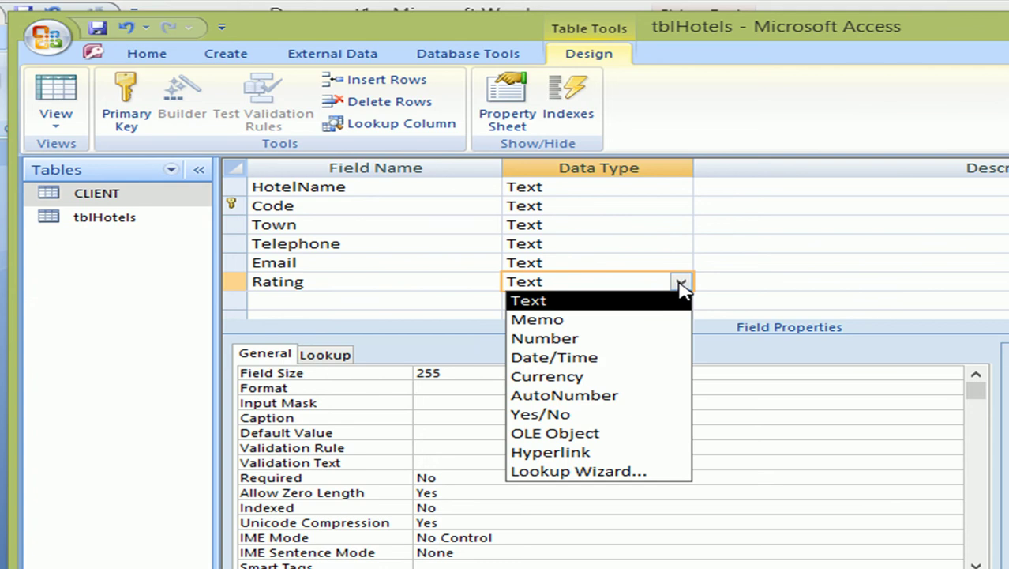
{"action": "left_click", "coordinate": [636, 471]}
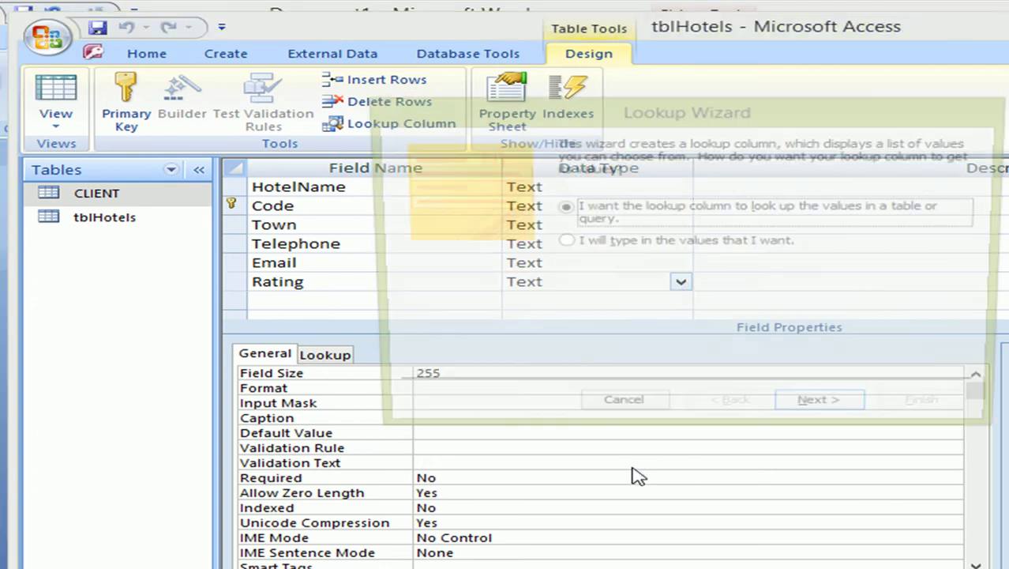
{"action": "left_click", "coordinate": [560, 242]}
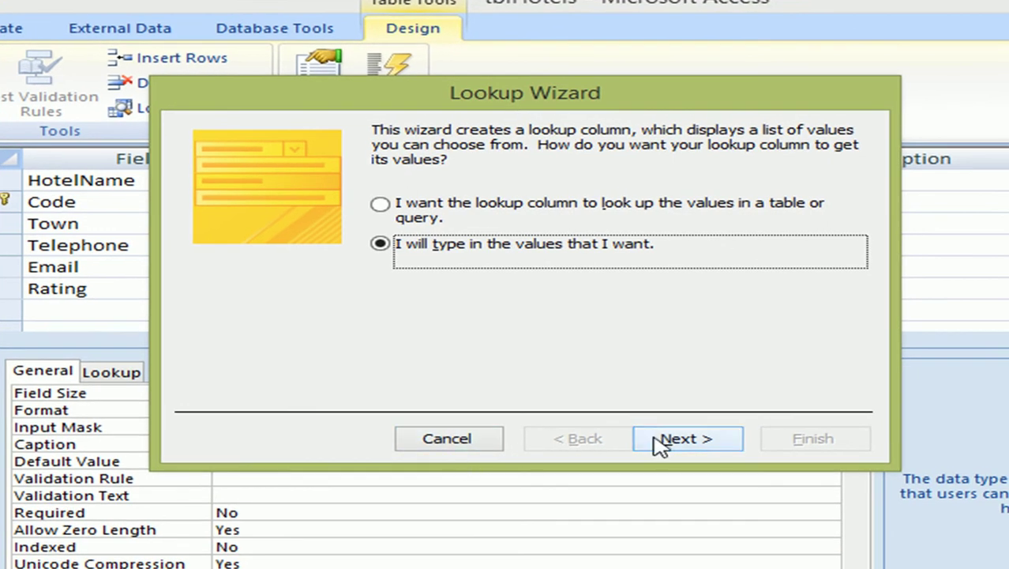
{"action": "left_click", "coordinate": [717, 427]}
Enter the values 1, 2, 3, 4 and 5 in Col1 and finish the wizard
{"action": "left_click", "coordinate": [293, 265]}
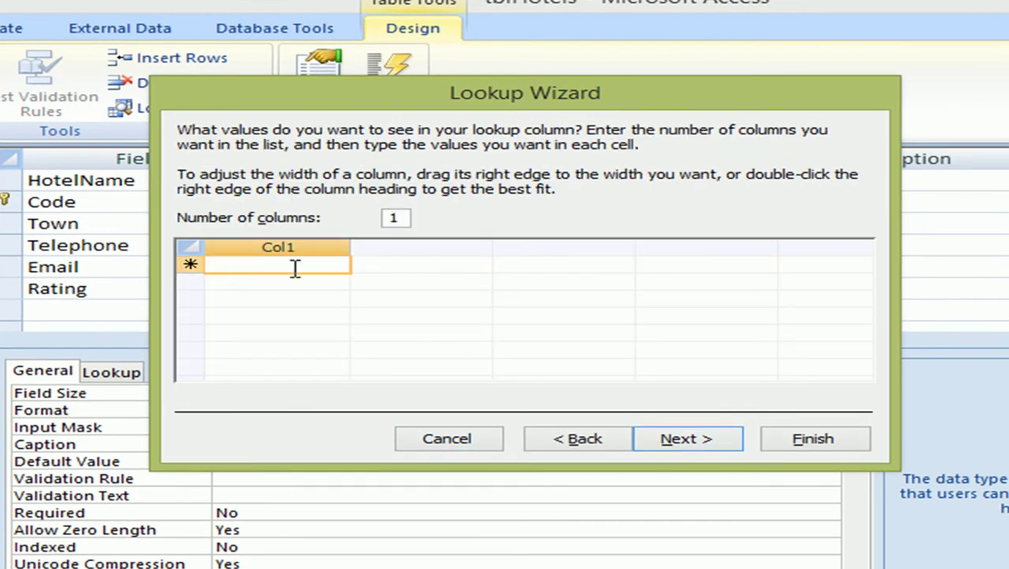
{"action": "type", "text": "1"}
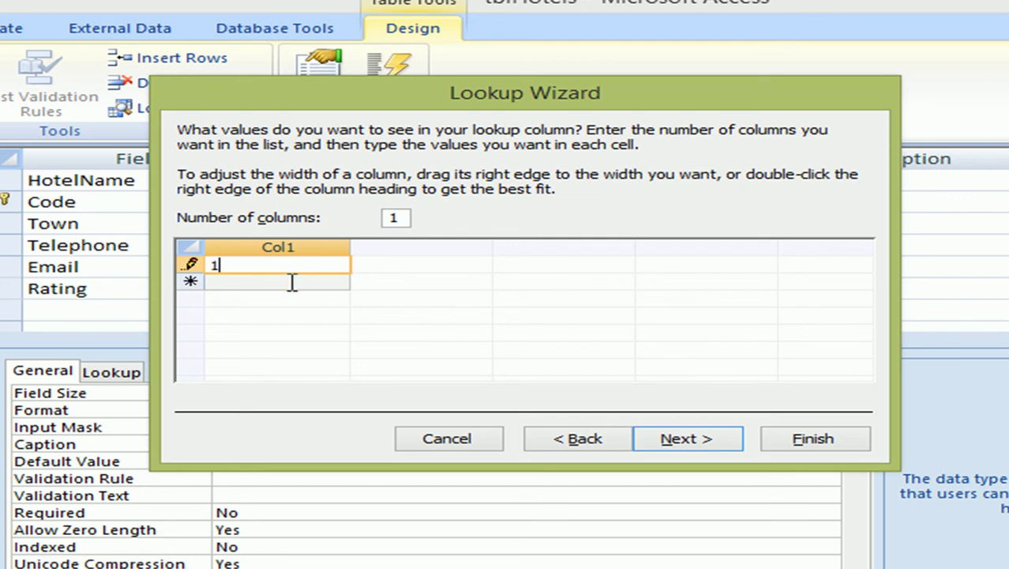
{"action": "left_click", "coordinate": [291, 281]}
{"action": "type", "text": "2"}
{"action": "left_click", "coordinate": [261, 298]}
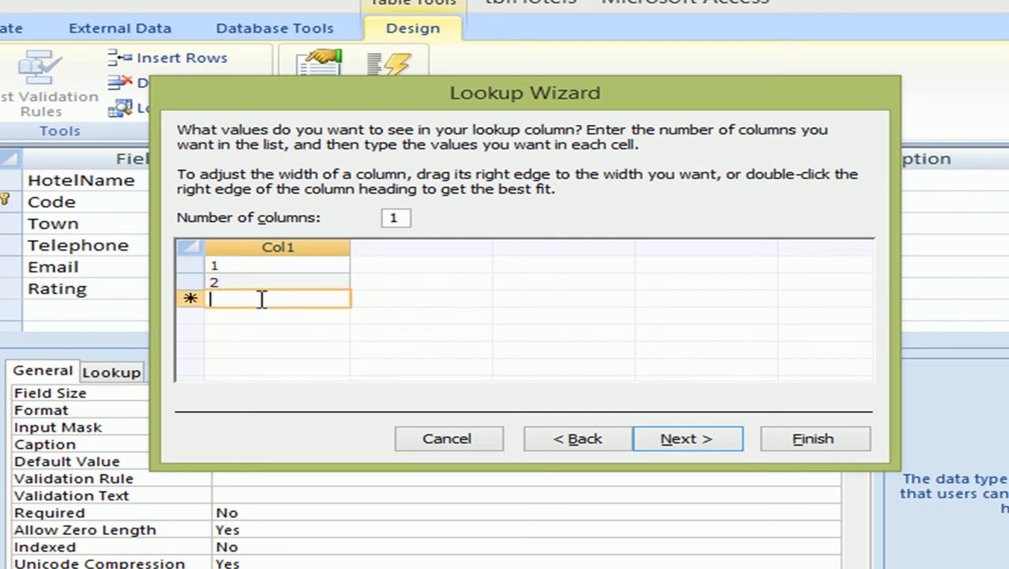
{"action": "type", "text": "3"}
{"action": "left_click", "coordinate": [255, 316]}
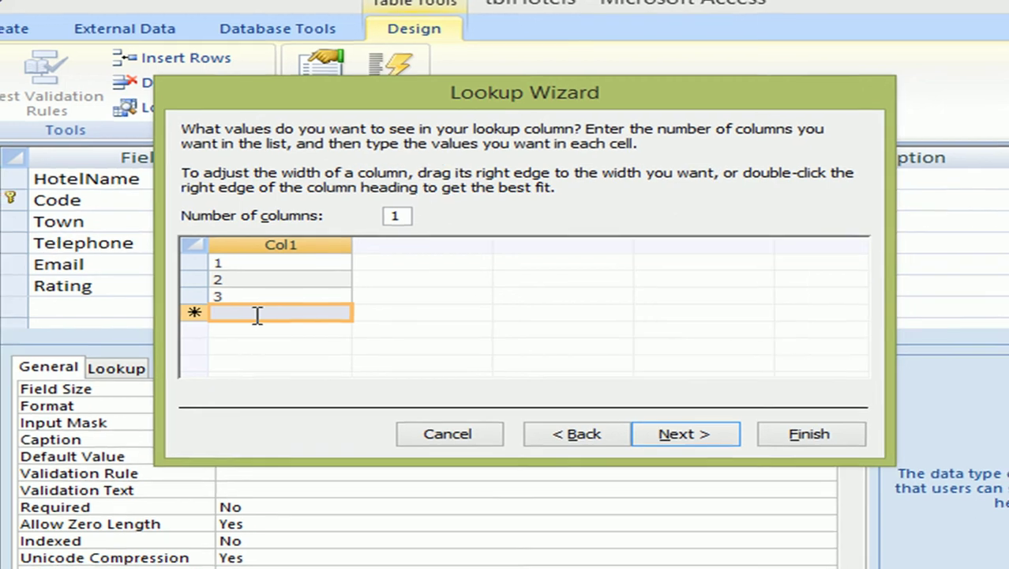
{"action": "type", "text": "4"}
{"action": "left_click", "coordinate": [253, 333]}
{"action": "type", "text": "5"}
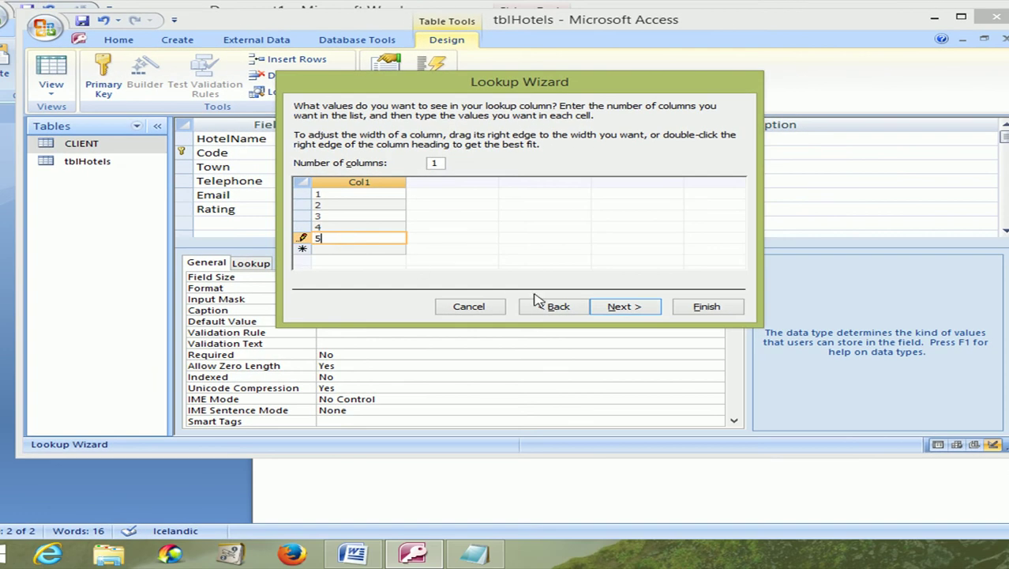
{"action": "left_click", "coordinate": [624, 308]}
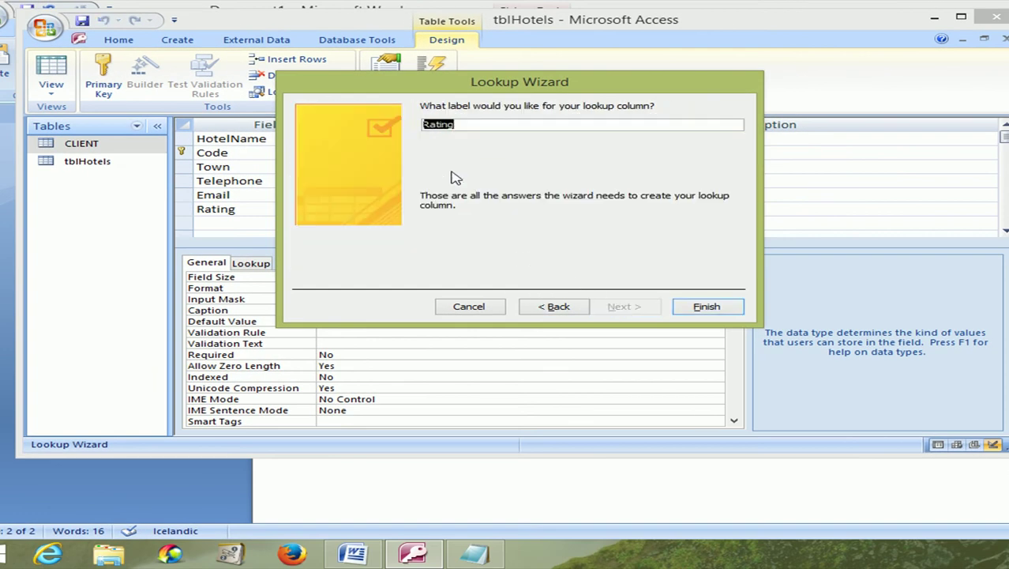
{"action": "left_click", "coordinate": [705, 308]}
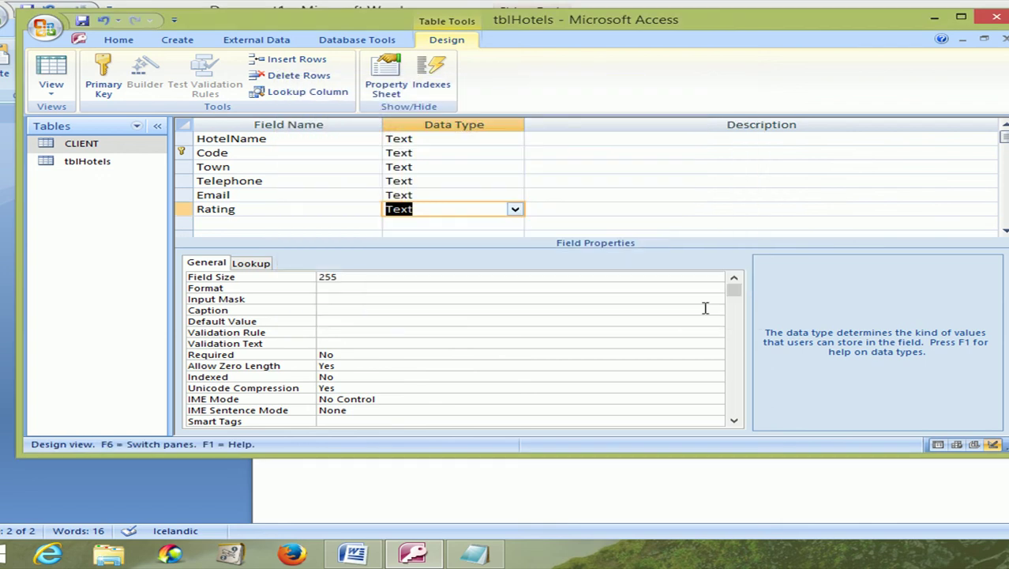
Maximise Access, then save tblHotels and switch it to Datasheet view
{"action": "double_click", "coordinate": [580, 25]}
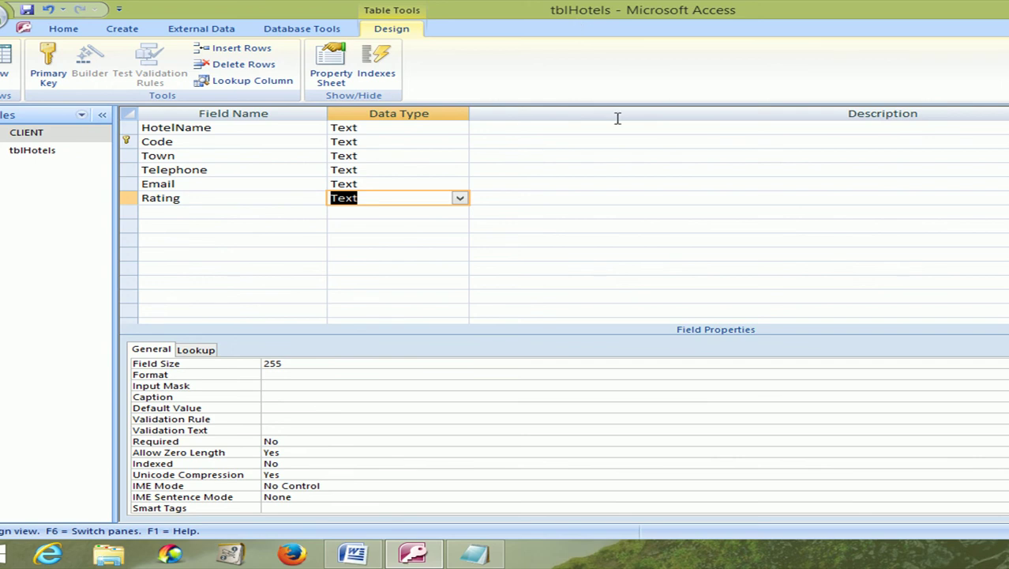
{"action": "left_click", "coordinate": [5, 57]}
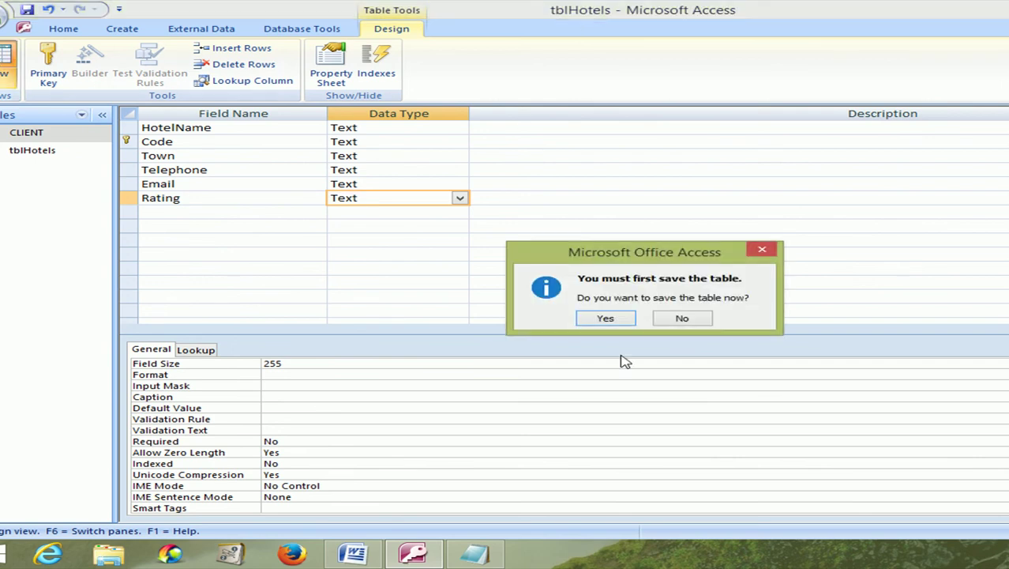
{"action": "left_click", "coordinate": [604, 317]}
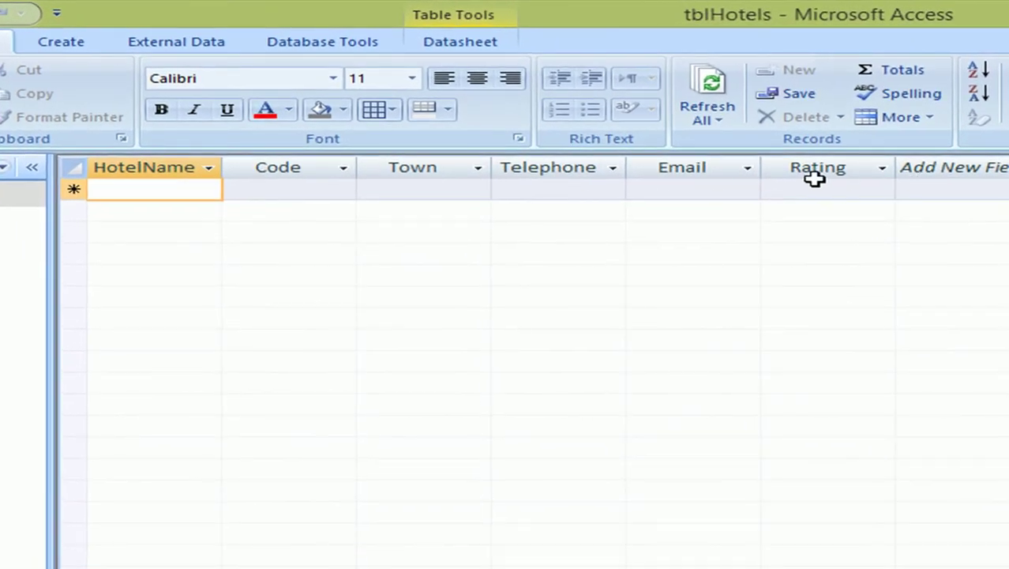
Open the Rating cell's dropdown to display the values 1 to 5
{"action": "left_click", "coordinate": [872, 189]}
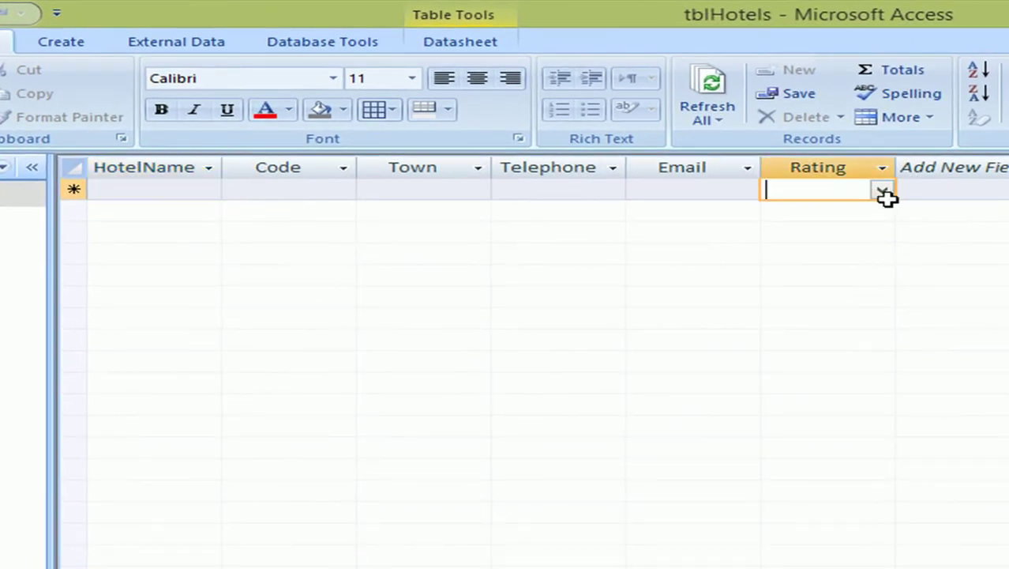
{"action": "left_click", "coordinate": [883, 191]}
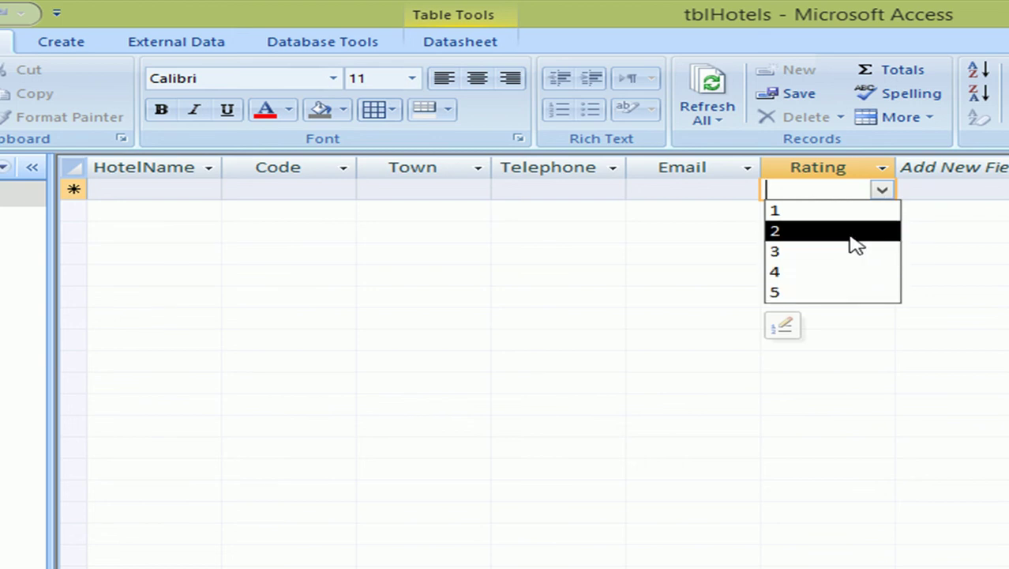
{"action": "left_click", "coordinate": [880, 192]}
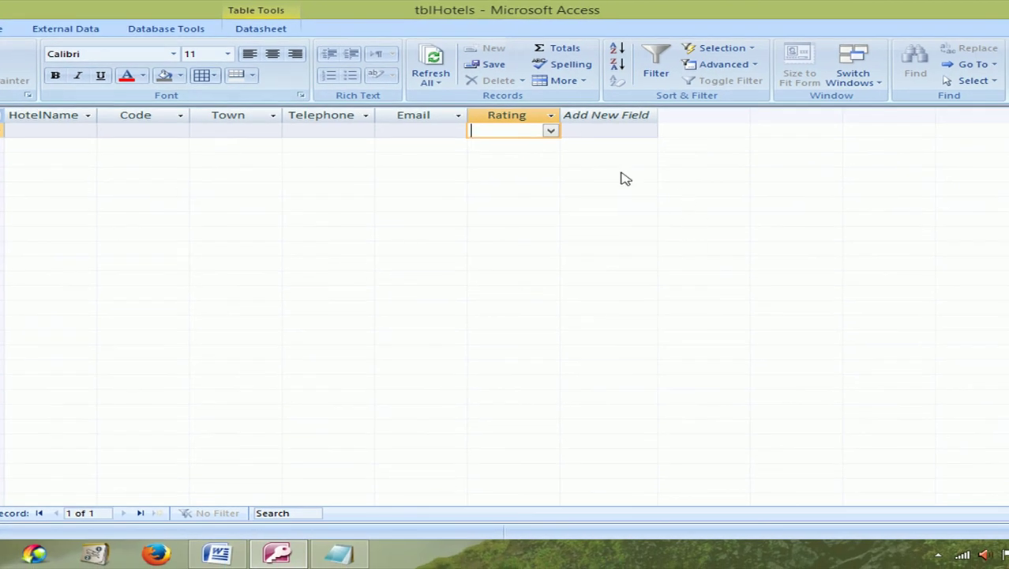
{"action": "left_click", "coordinate": [552, 131]}
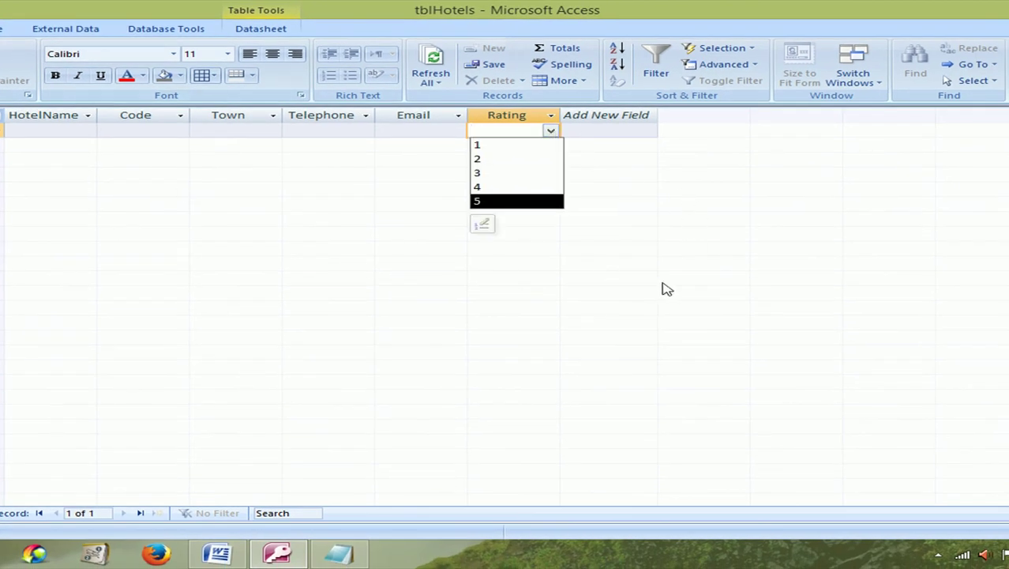
Paste the datasheet screenshot showing the Rating dropdown into the Word document
{"action": "left_click", "coordinate": [216, 553]}
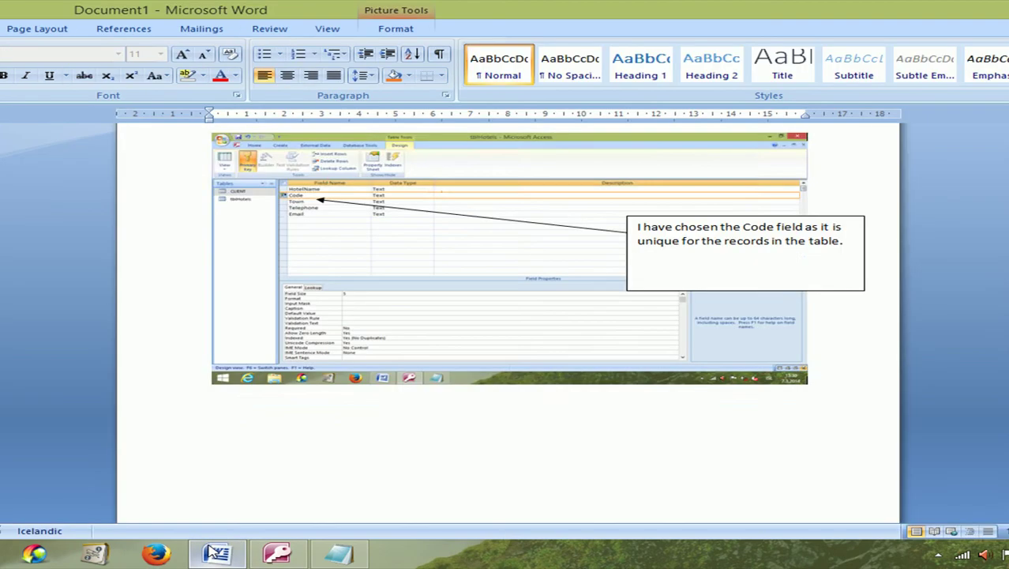
{"action": "scroll", "coordinate": [338, 497], "scroll_direction": "down", "scroll_amount": 2}
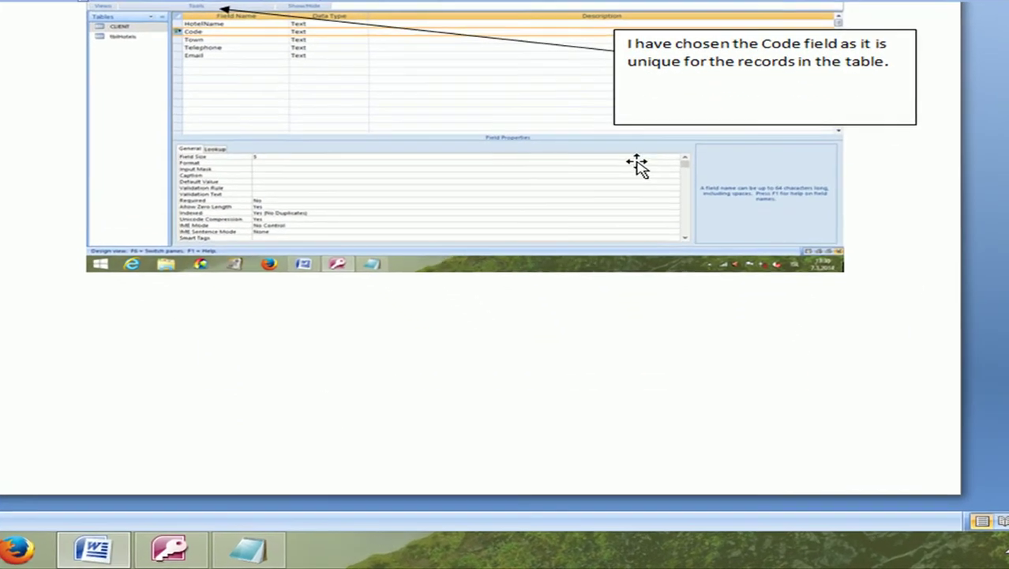
{"action": "left_click", "coordinate": [638, 164]}
{"action": "scroll", "coordinate": [427, 331], "scroll_direction": "up", "scroll_amount": 1}
{"action": "key", "text": "ctrl+v"}
{"action": "left_click", "coordinate": [558, 279]}
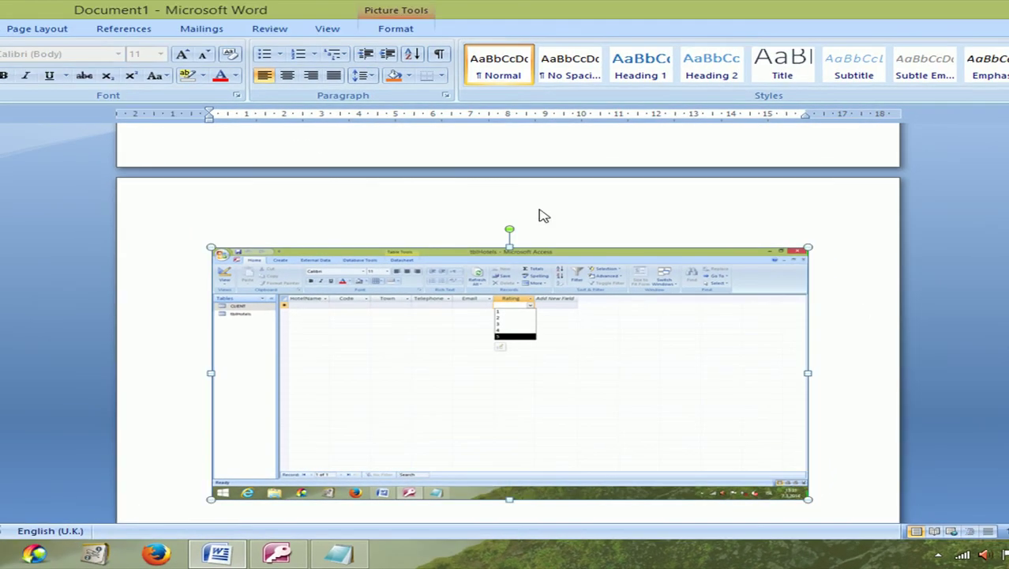
Crop the right and bottom edges off the screenshot and add a new line below it
{"action": "left_click", "coordinate": [401, 26]}
{"action": "left_click", "coordinate": [997, 60]}
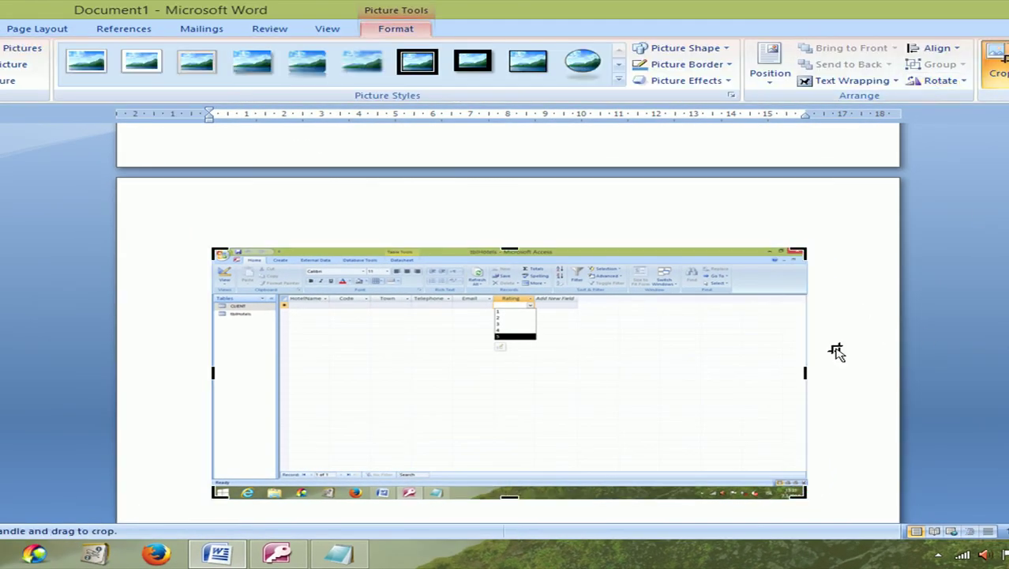
{"action": "left_click_drag", "start_coordinate": [805, 372], "coordinate": [569, 382]}
{"action": "left_click_drag", "start_coordinate": [393, 499], "coordinate": [414, 372]}
{"action": "left_click_drag", "start_coordinate": [436, 302], "coordinate": [436, 297]}
{"action": "left_click", "coordinate": [758, 243]}
{"action": "scroll", "coordinate": [753, 333], "scroll_direction": "down", "scroll_amount": 5}
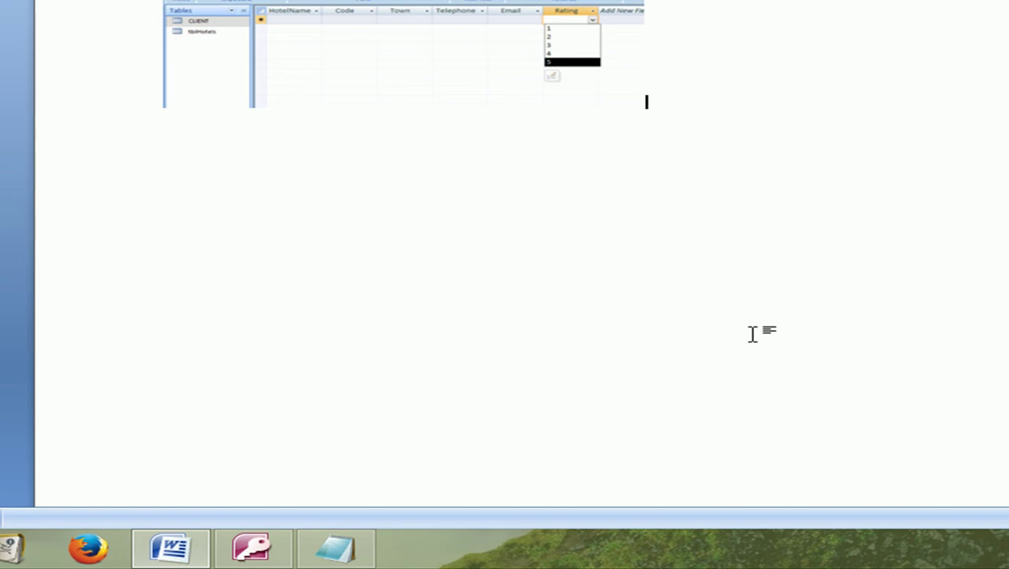
{"action": "key", "text": "Return"}
Show Rating's lookup properties (Combo Box, Value List 1;2;3;4;5) in Access and capture the screen
{"action": "left_click", "coordinate": [251, 548]}
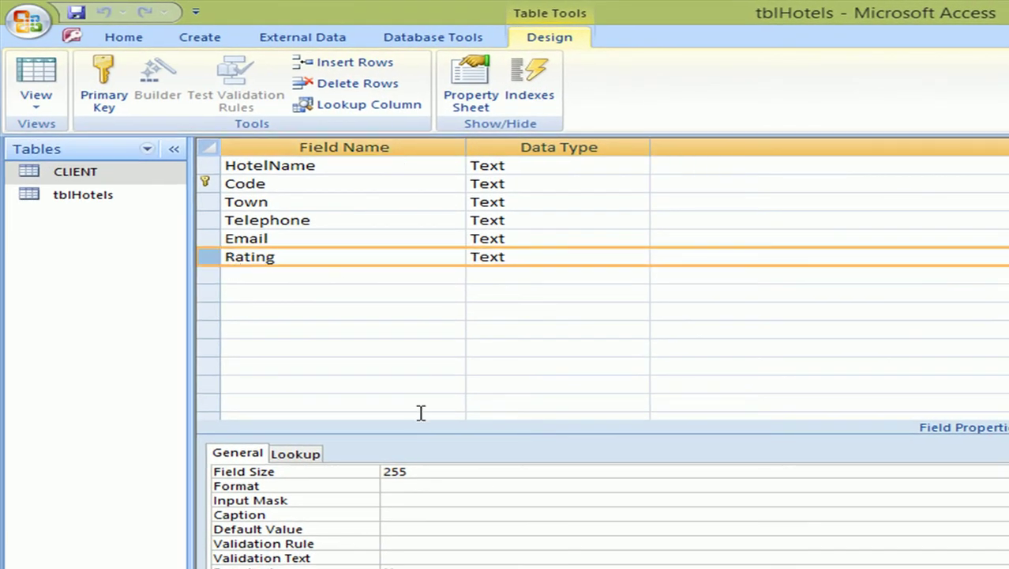
{"action": "left_click", "coordinate": [308, 457]}
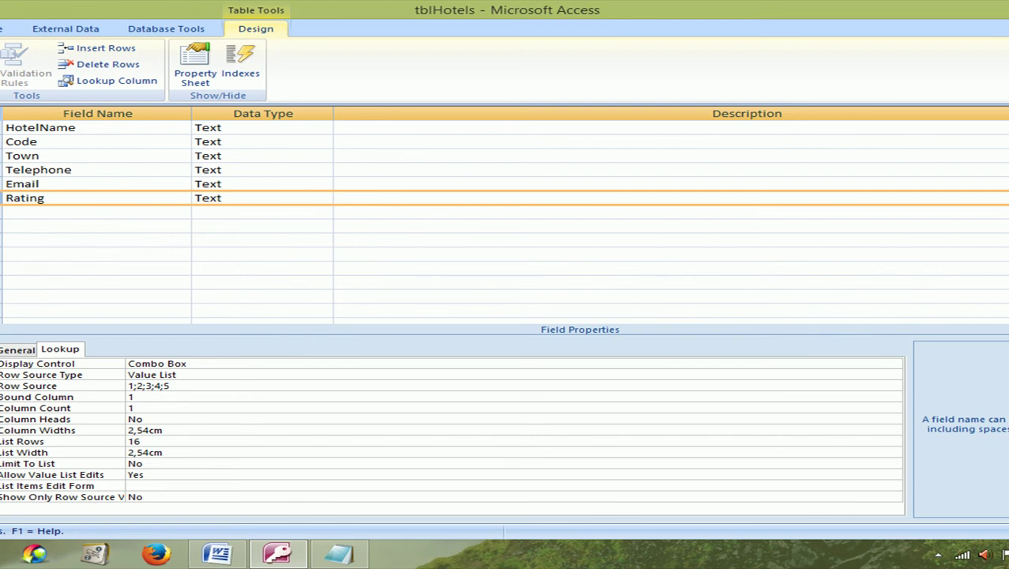
{"action": "key", "text": "alt+Tab"}
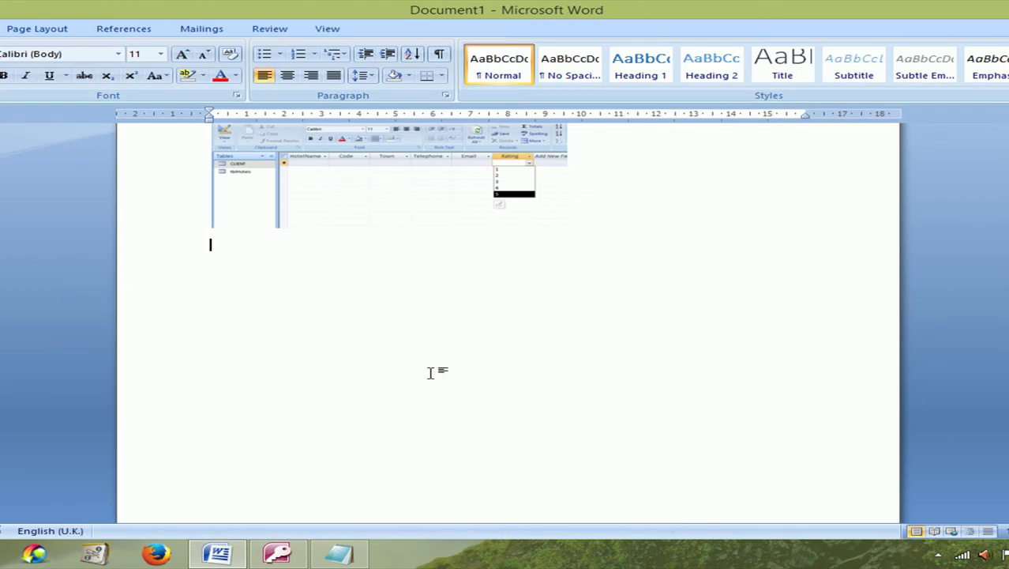
Paste the tblHotels design-view screenshot below the datasheet picture in Document1 and select it
{"action": "key", "text": "ctrl+v"}
{"action": "left_click", "coordinate": [385, 363]}
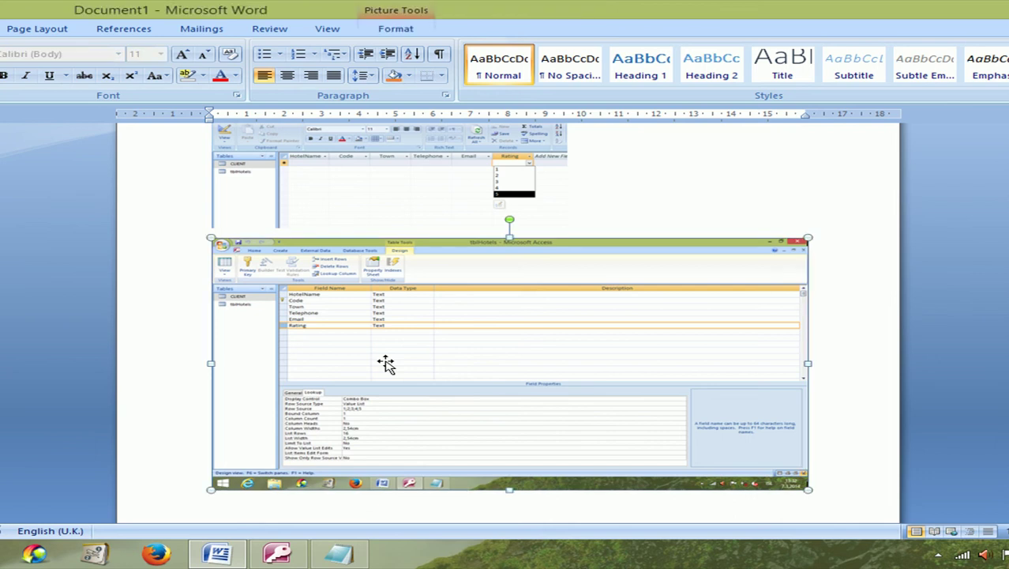